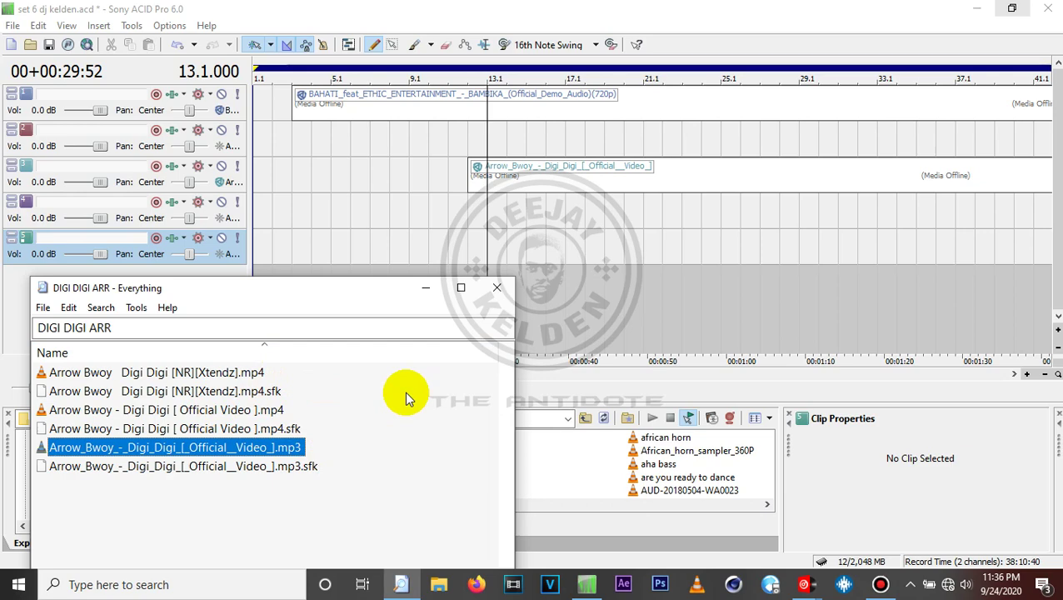
# Switch to VirtualDJ and load Arrow_Bwoy_-_Digi_Digi_[_Official__Video_].mp3 onto deck A to read its BPM, then return to ACID Pro.
pyautogui.click(480, 185)
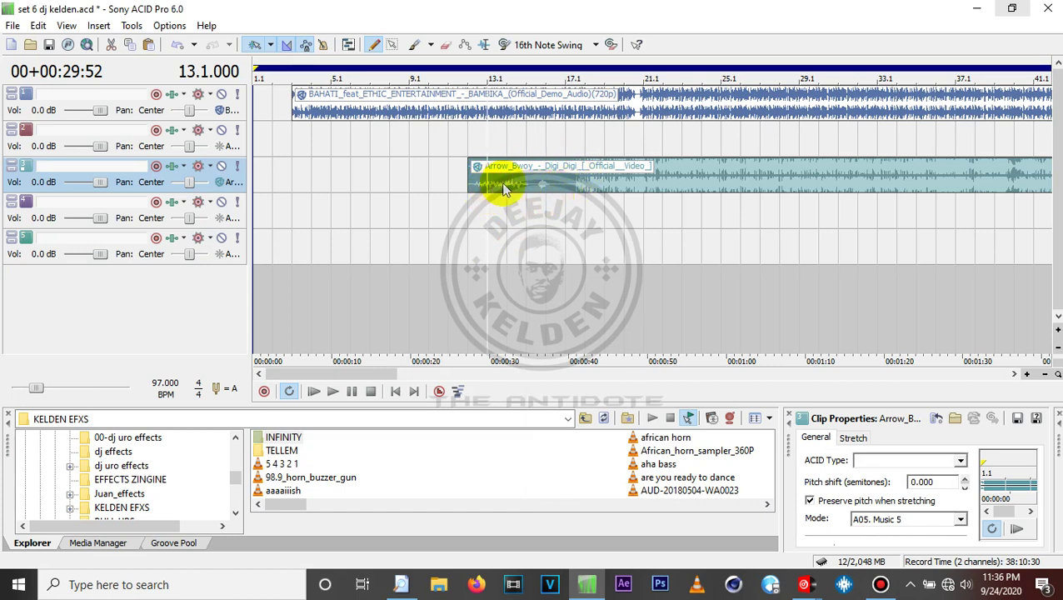
pyautogui.click(603, 171)
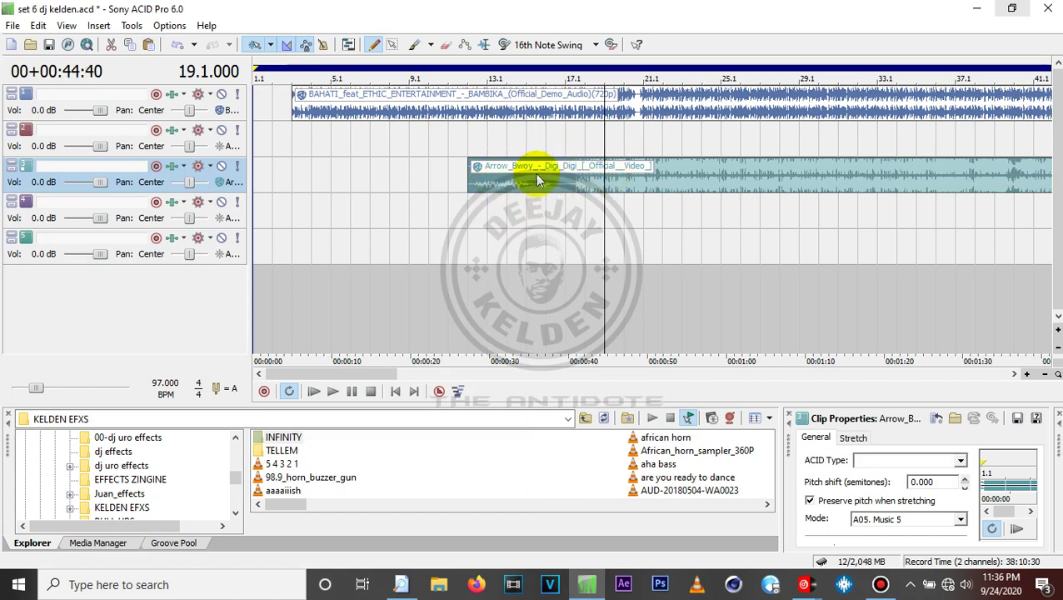
pyautogui.click(777, 591)
pyautogui.click(725, 518)
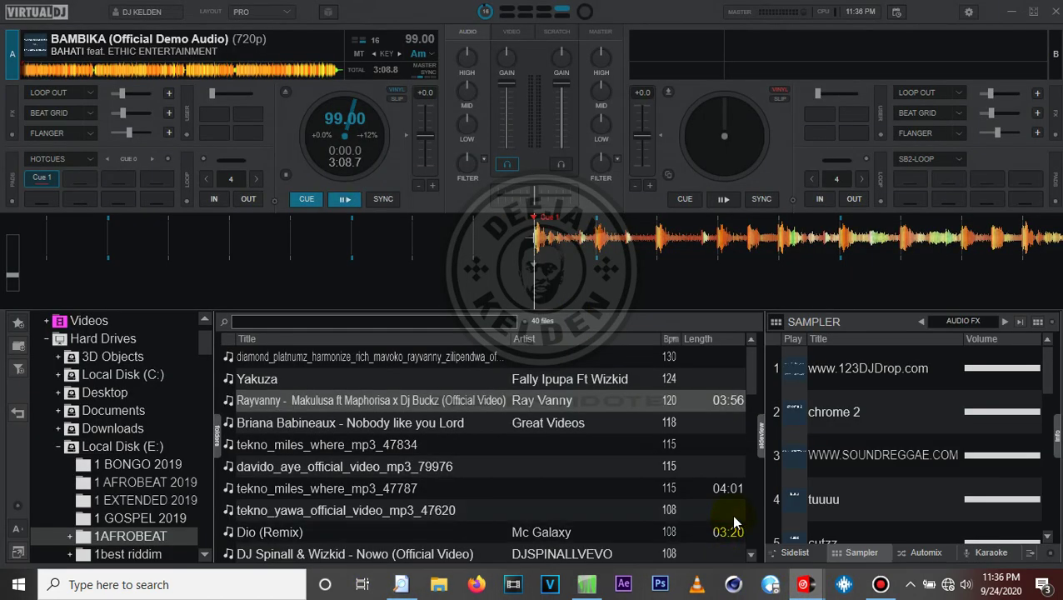
pyautogui.moveTo(761, 585)
pyautogui.moveTo(966, 471)
pyautogui.click(377, 512)
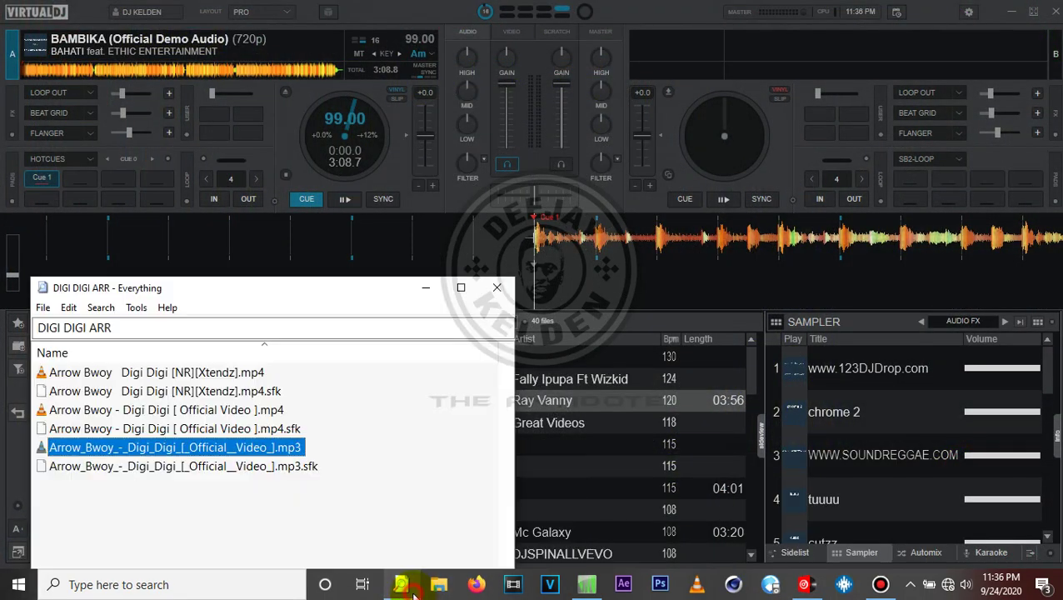
pyautogui.moveTo(297, 442); pyautogui.dragTo(358, 175)
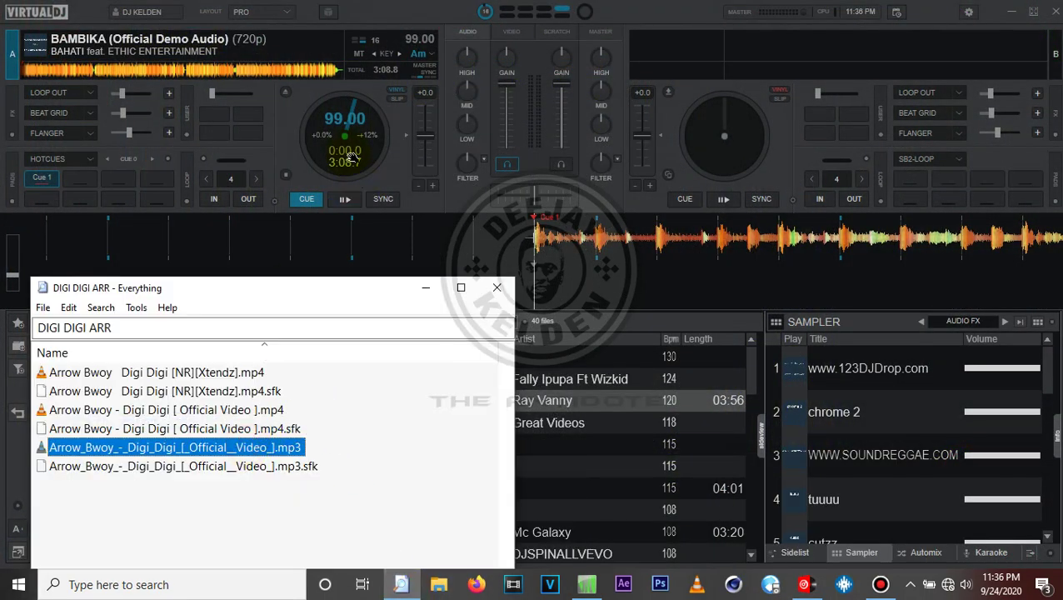
pyautogui.click(426, 288)
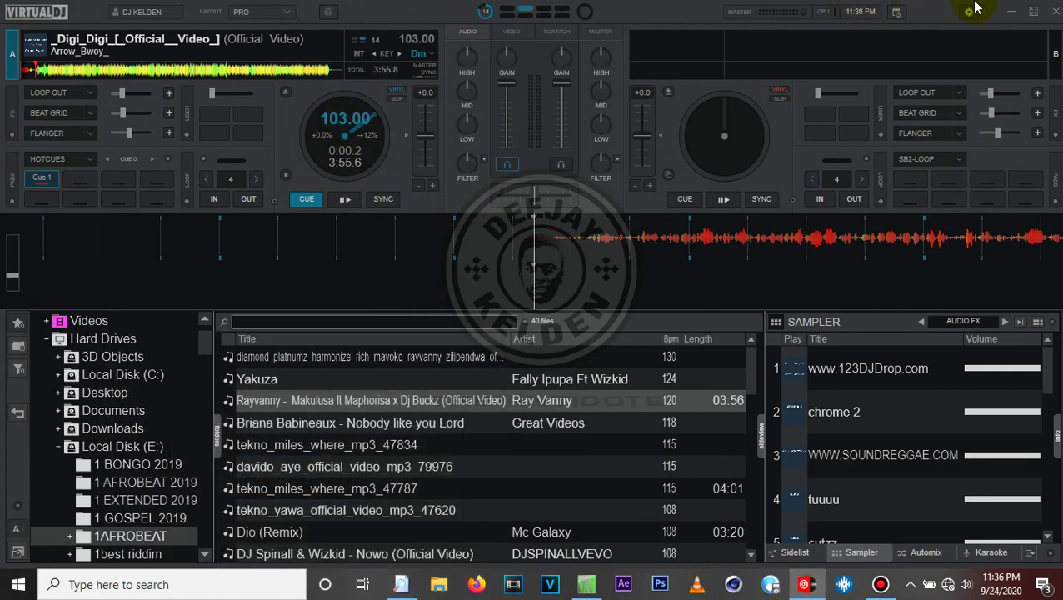
pyautogui.click(1008, 18)
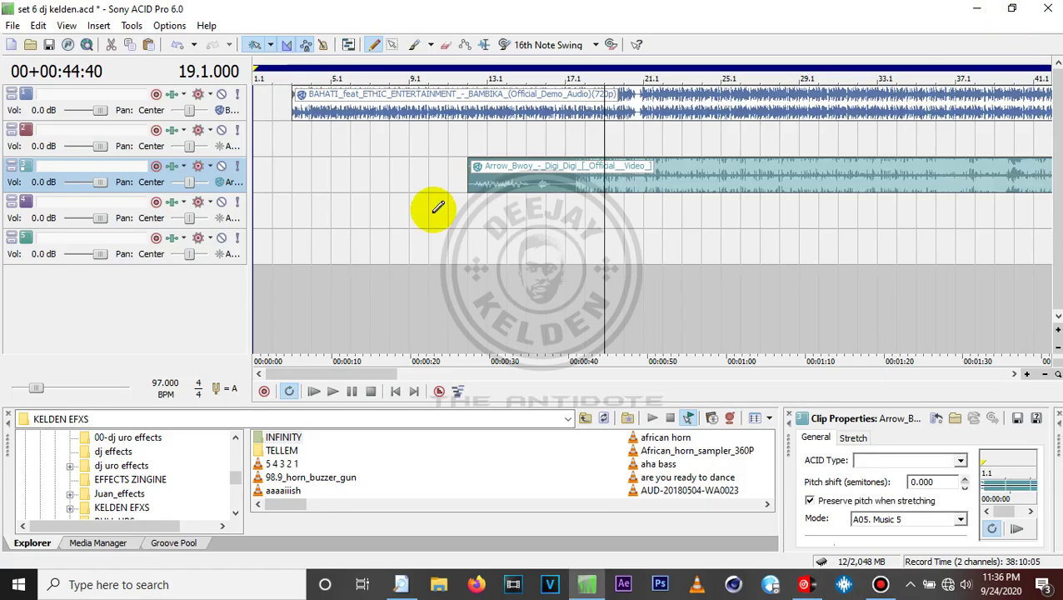
# Set the ACID type of the Arrow Bwoy Digi Digi clip on track 3 to Beatmapped.
pyautogui.click(566, 175)
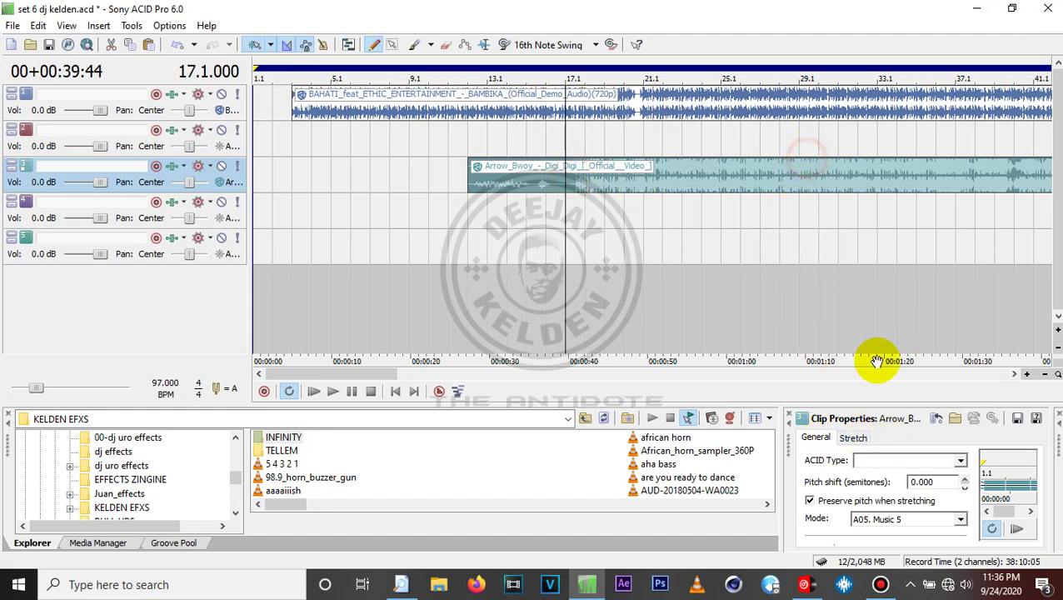
pyautogui.click(879, 461)
pyautogui.click(925, 477)
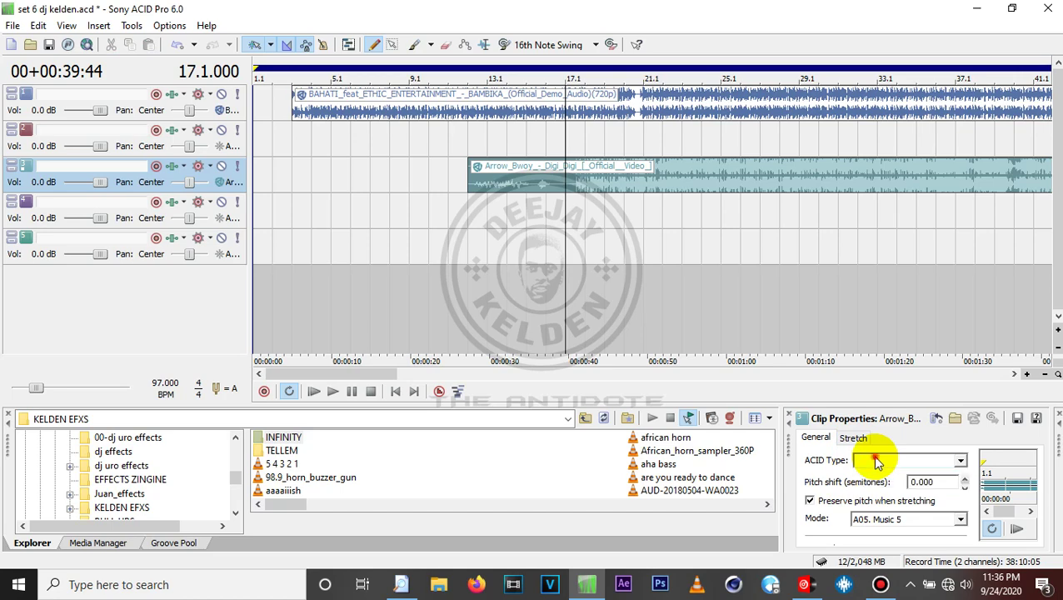
pyautogui.rightClick(623, 188)
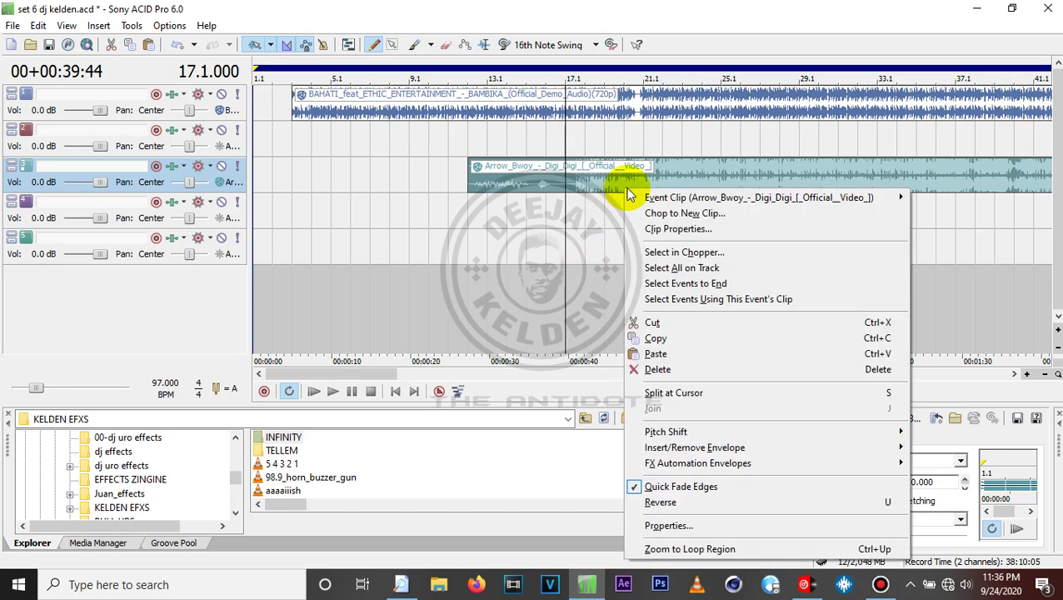
pyautogui.click(671, 229)
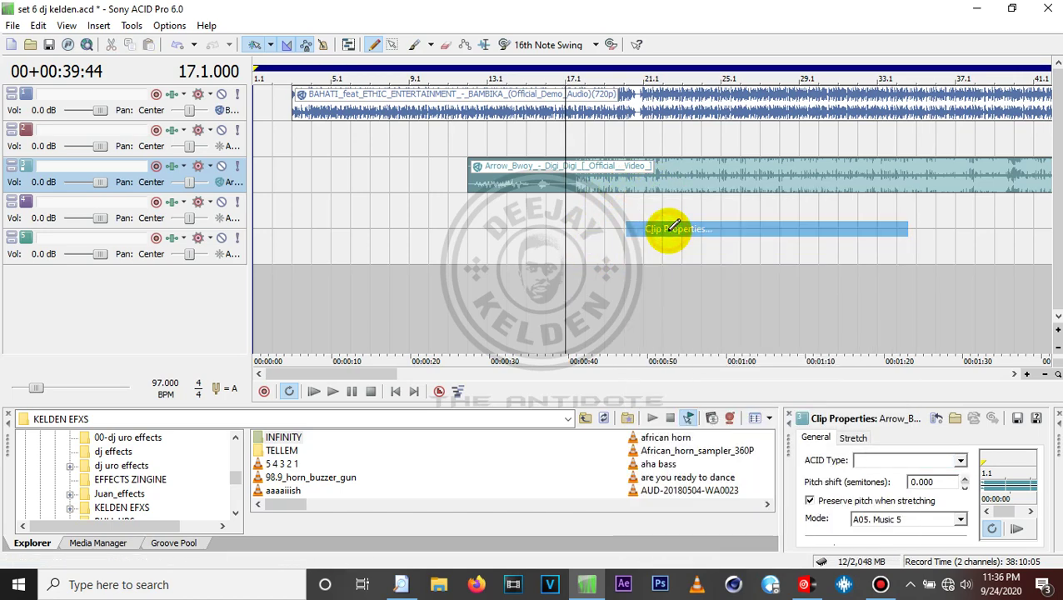
pyautogui.click(855, 438)
pyautogui.click(822, 439)
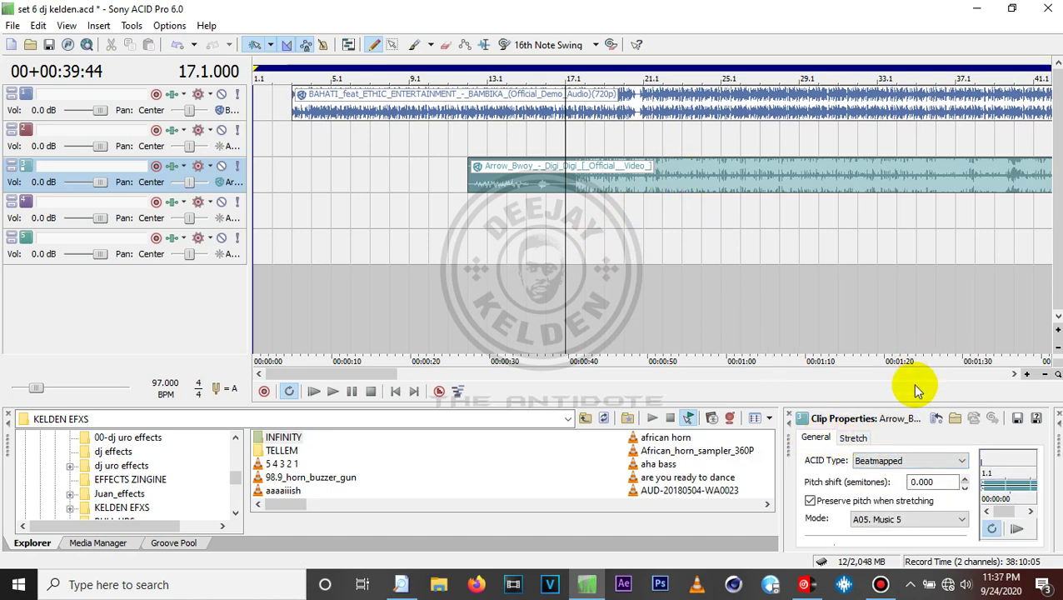
pyautogui.click(869, 462)
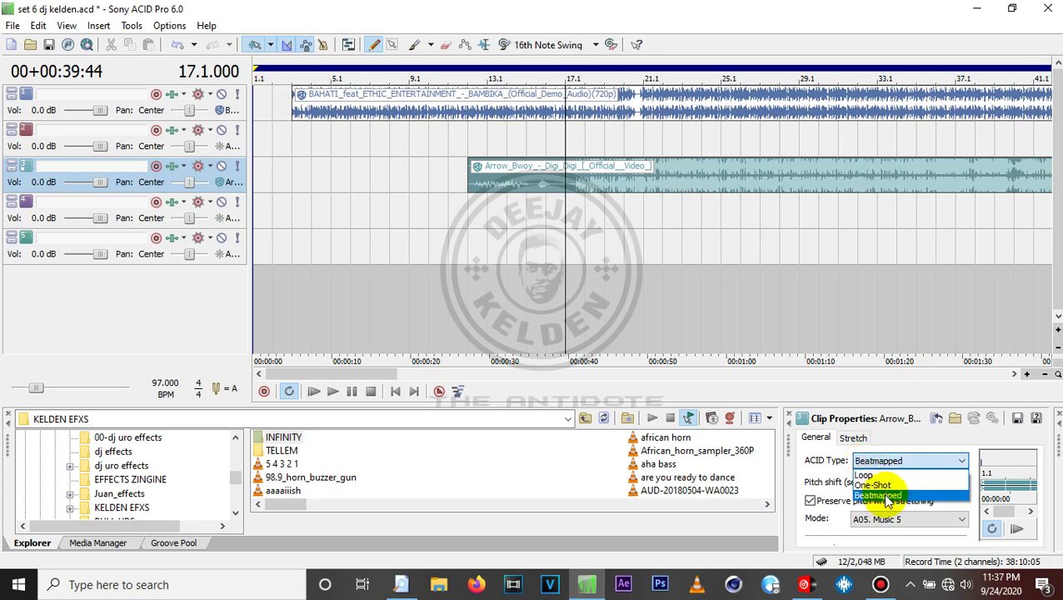
pyautogui.click(875, 462)
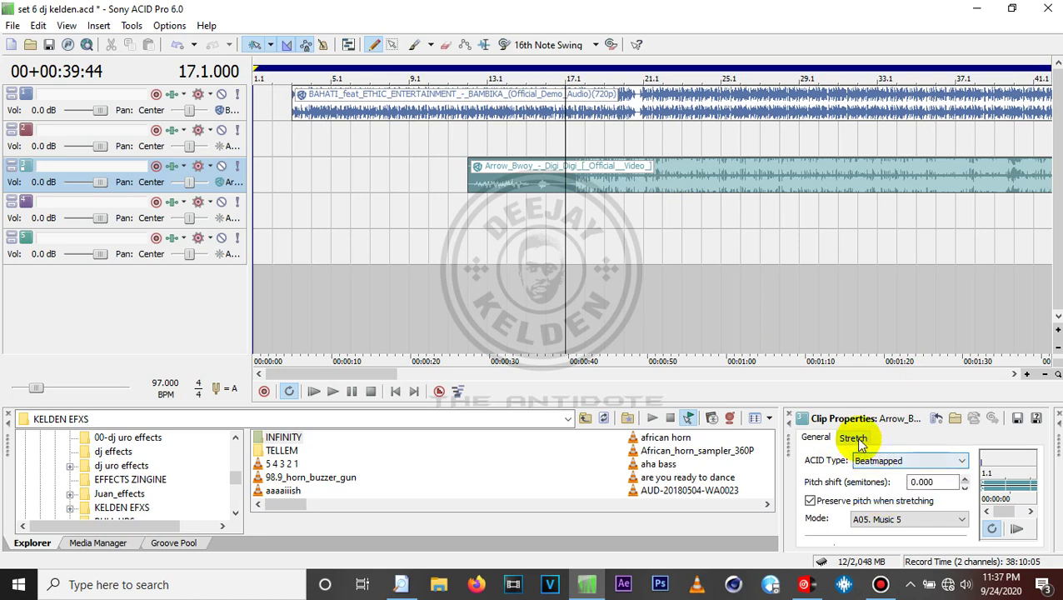
# Set the Digi Digi clip's original tempo to 103 BPM in its stretch properties.
pyautogui.click(856, 437)
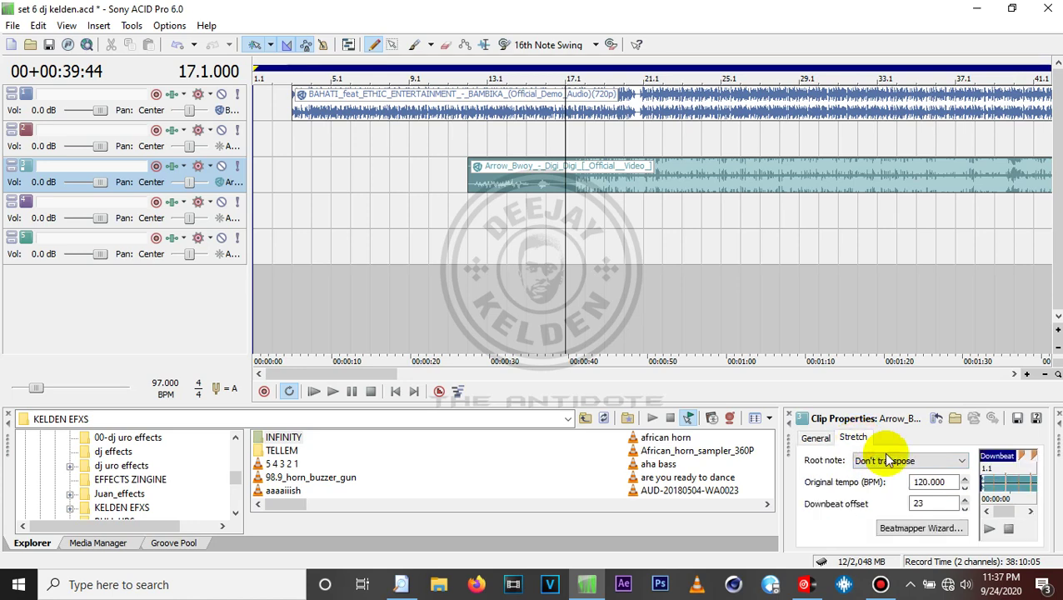
pyautogui.moveTo(955, 483); pyautogui.dragTo(935, 483)
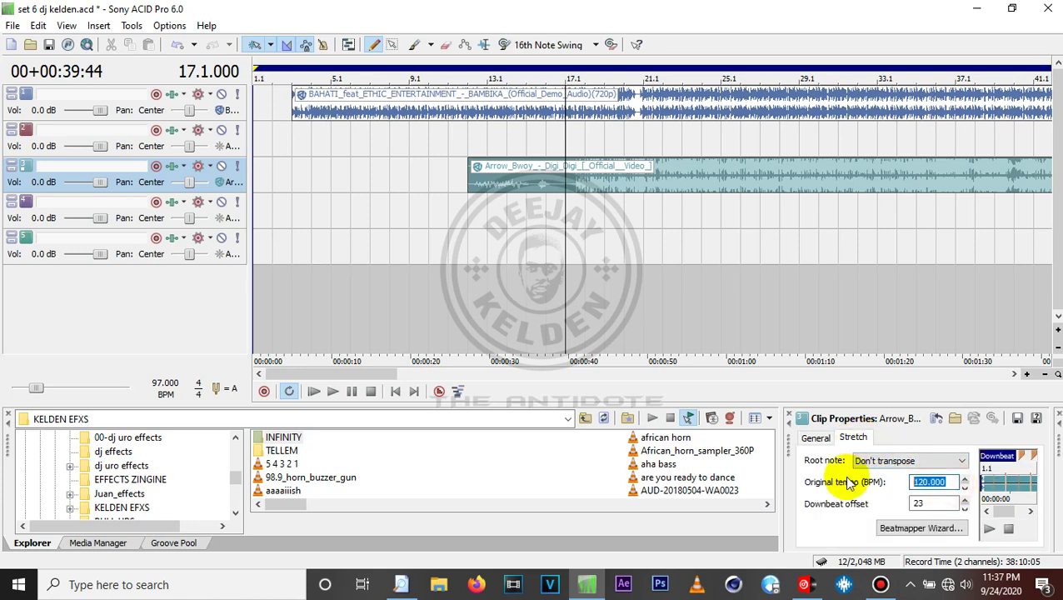
pyautogui.write('103')
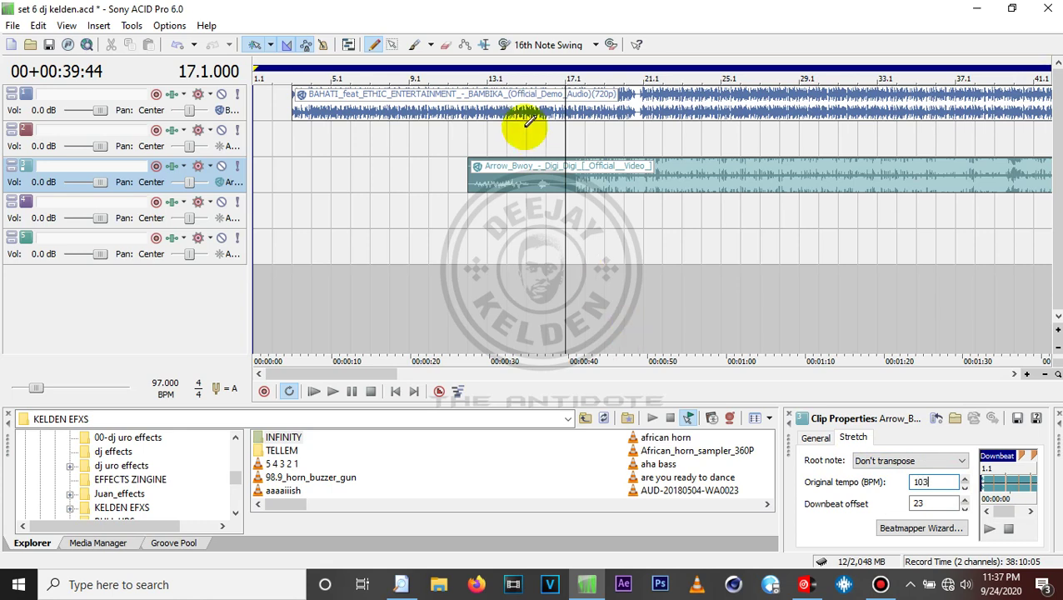
pyautogui.click(602, 171)
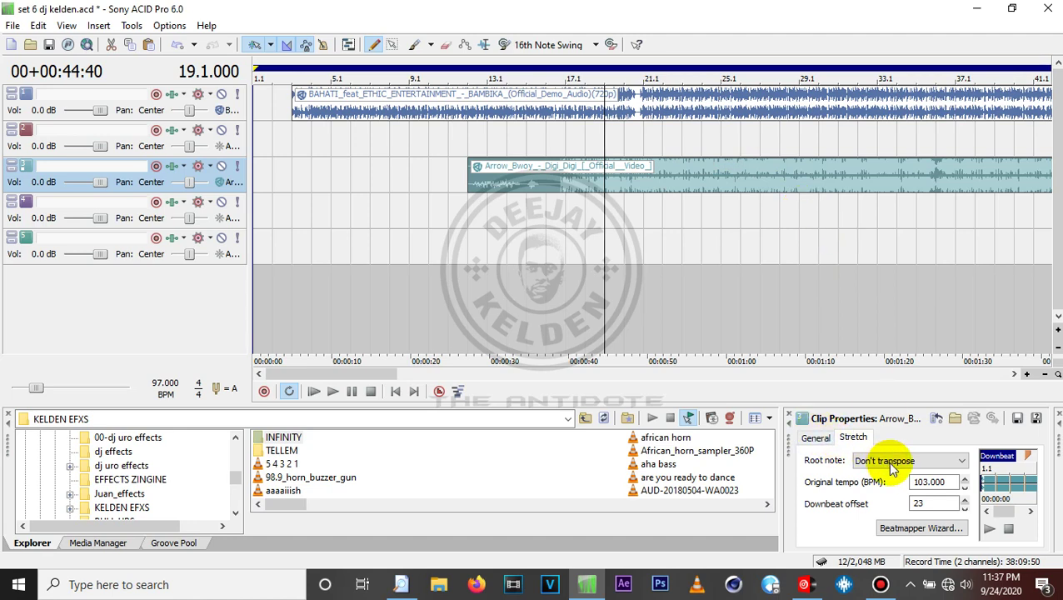
pyautogui.click(927, 481)
pyautogui.click(923, 488)
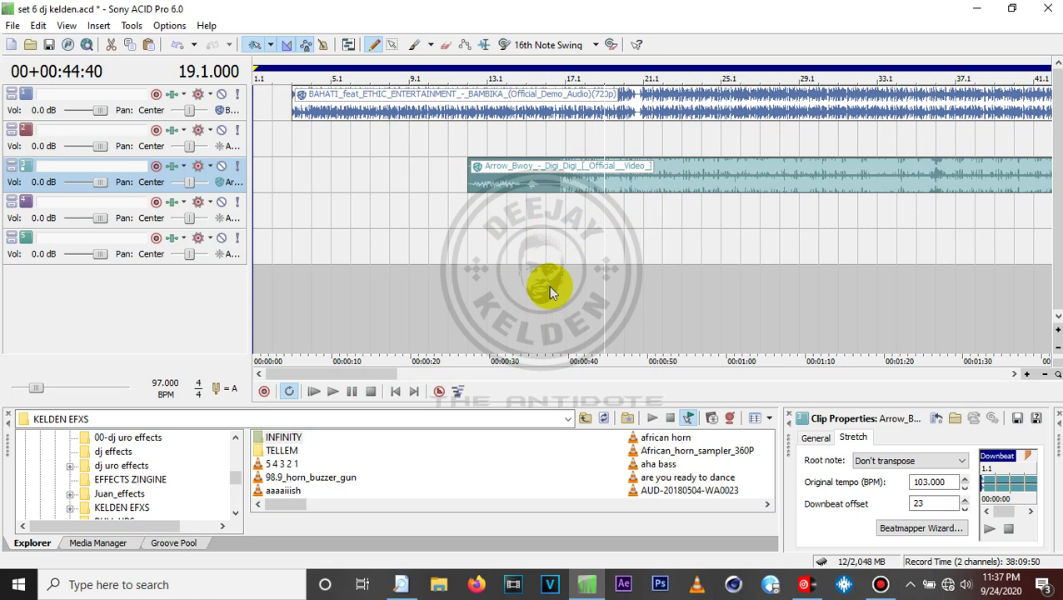
# Set the project tempo to 103 BPM.
pyautogui.doubleClick(158, 384)
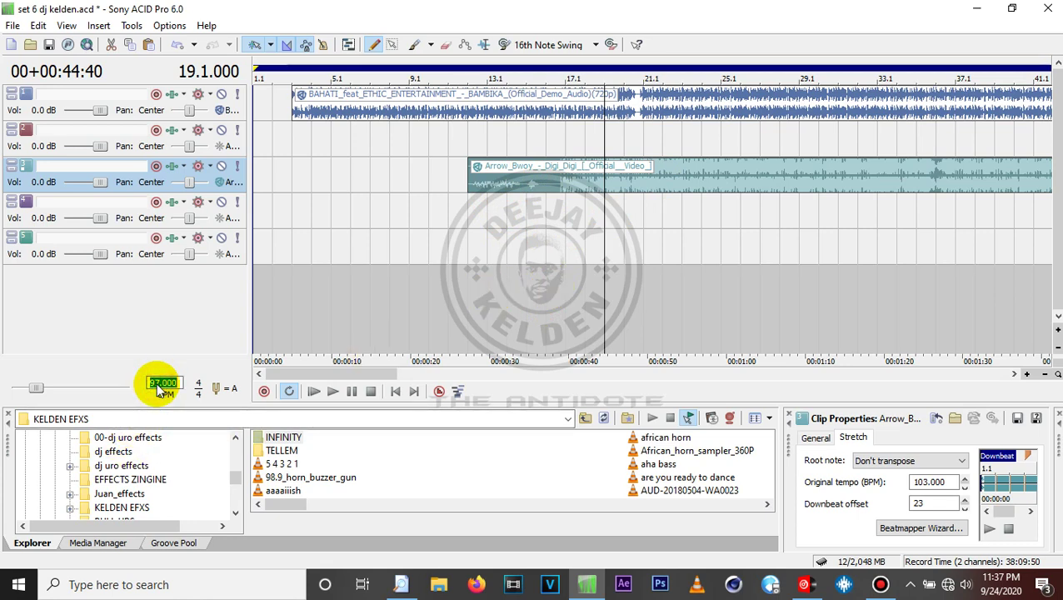
pyautogui.write('103')
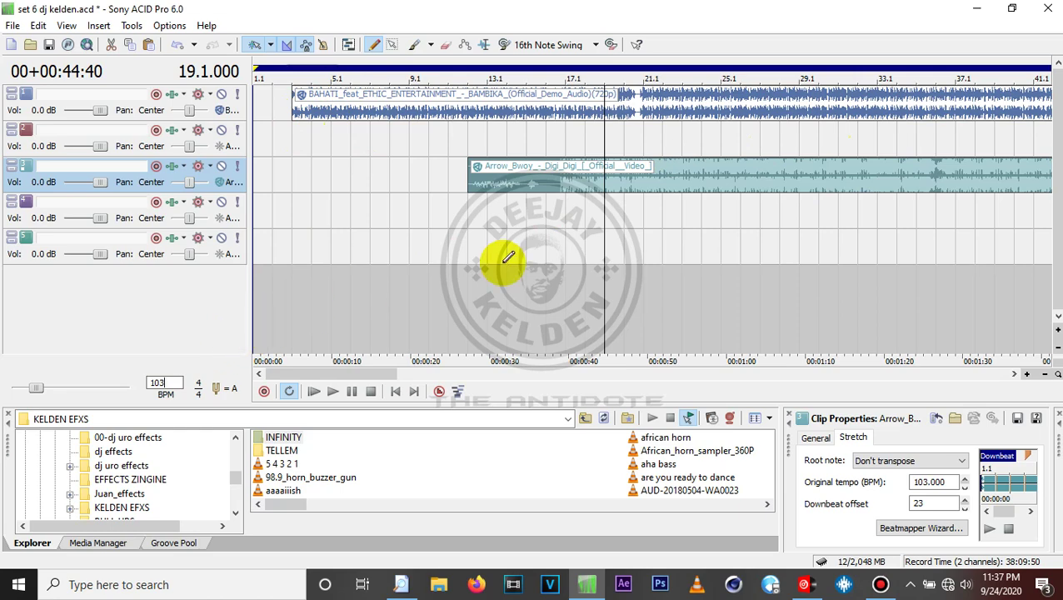
pyautogui.click(755, 230)
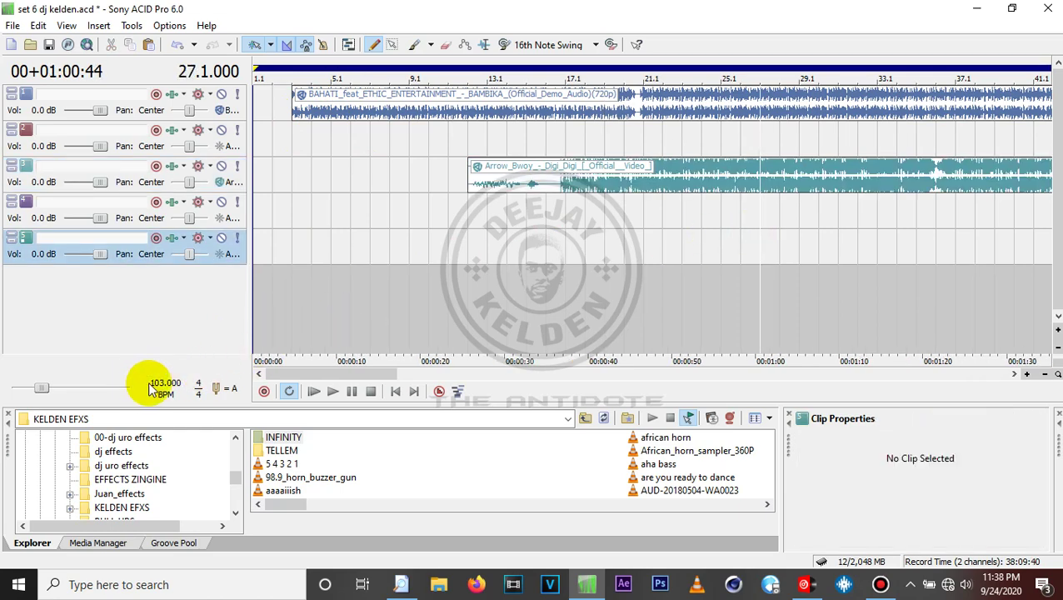
# Move the BAMBIKA event on track 1 earlier so that it starts at beat 1.3.
pyautogui.click(281, 195)
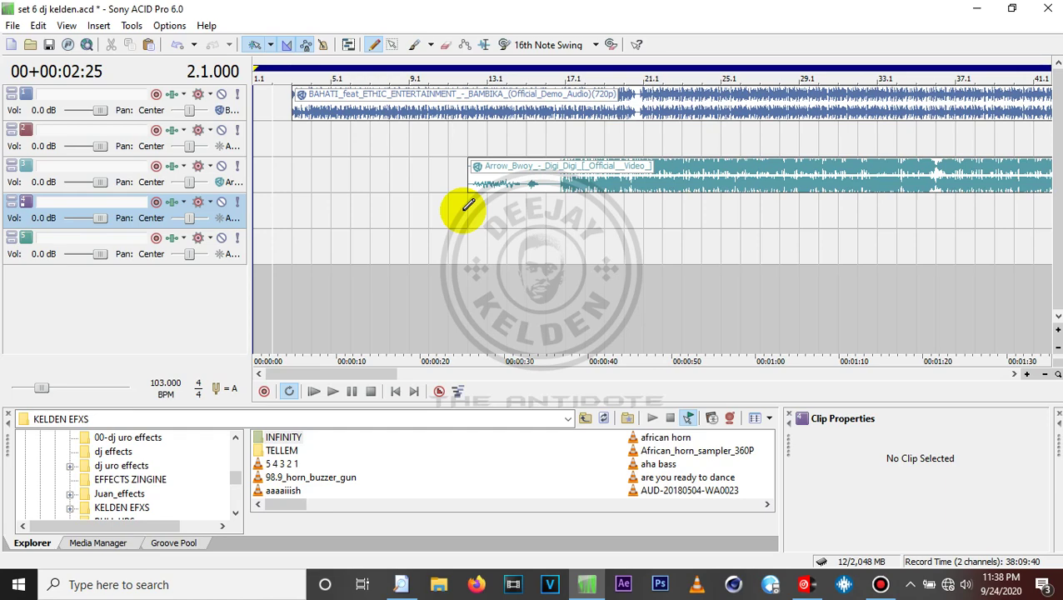
pyautogui.scroll(10, 466, 208)
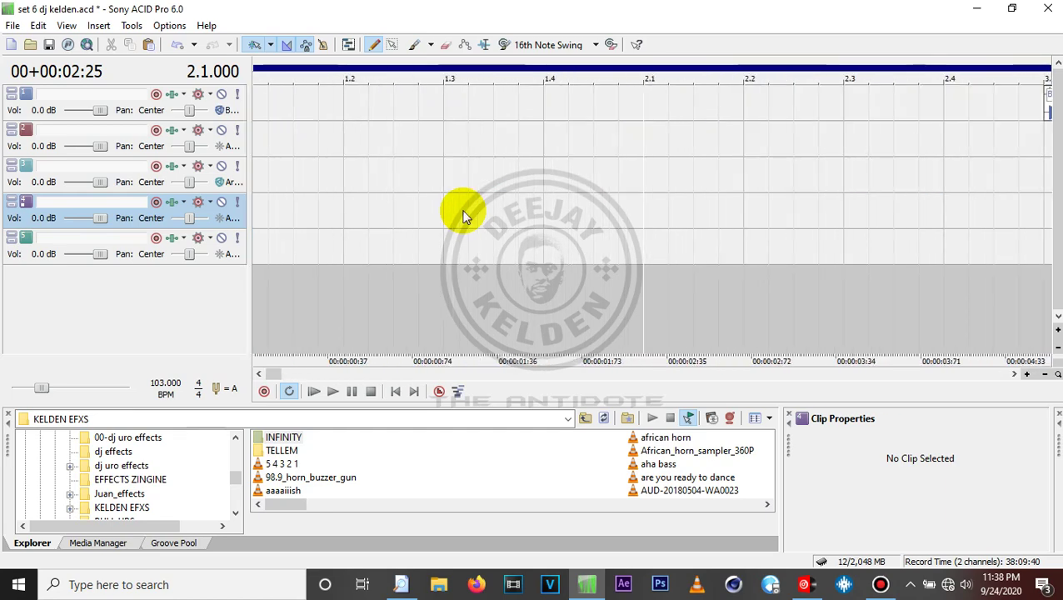
pyautogui.scroll(-2, 464, 214)
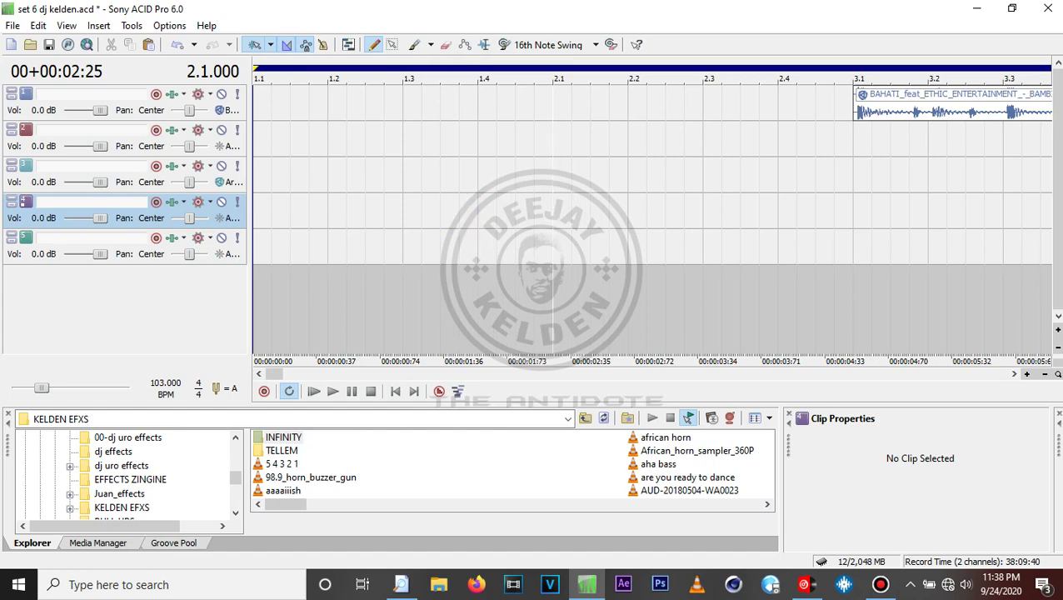
pyautogui.moveTo(934, 98); pyautogui.dragTo(481, 114)
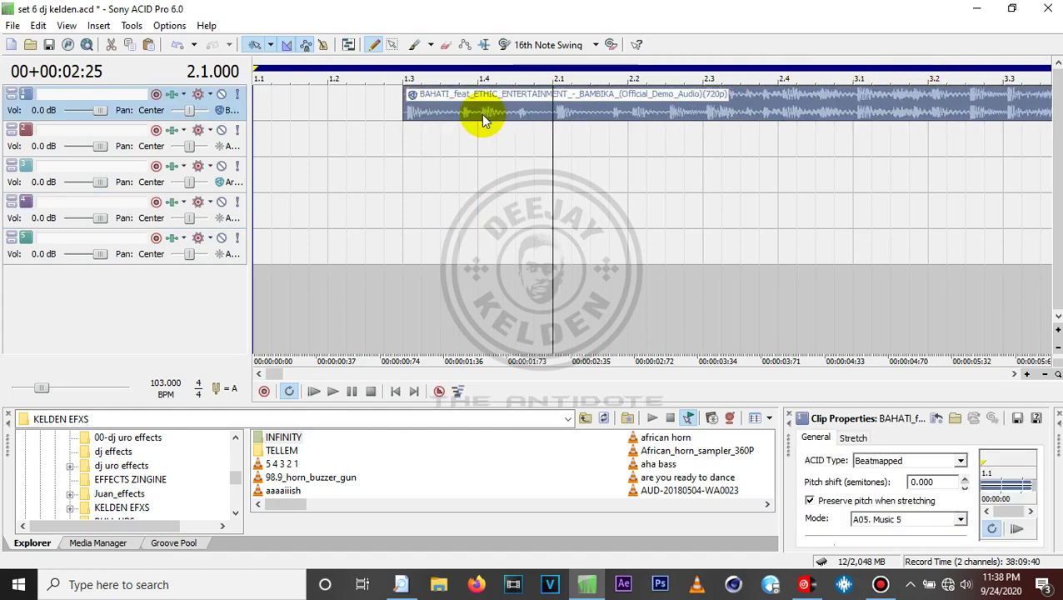
# Play back the opening of the BAMBIKA event from just before its start.
pyautogui.click(398, 171)
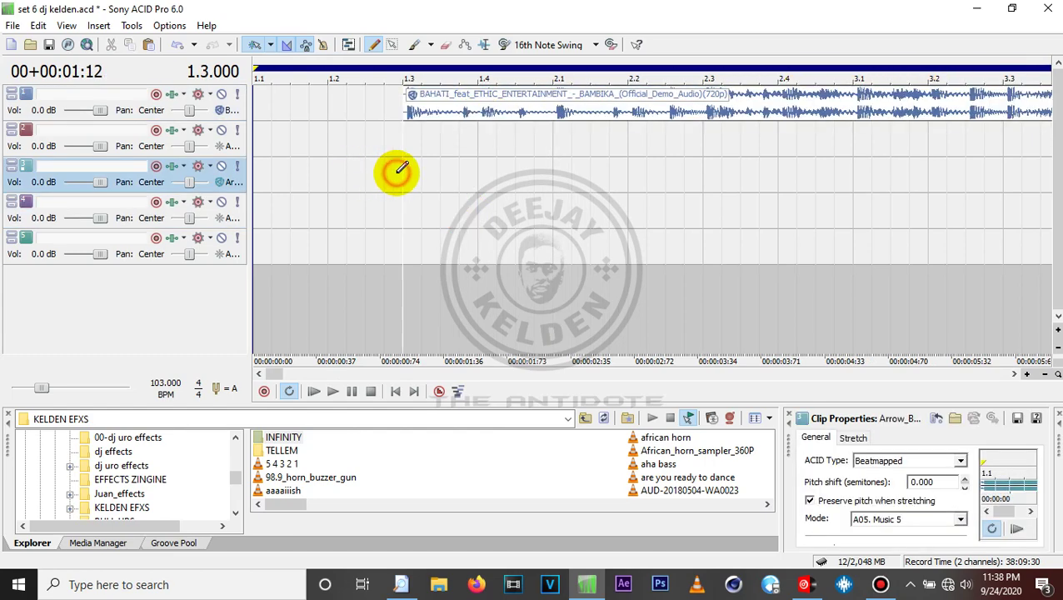
pyautogui.scroll(5, 396, 172)
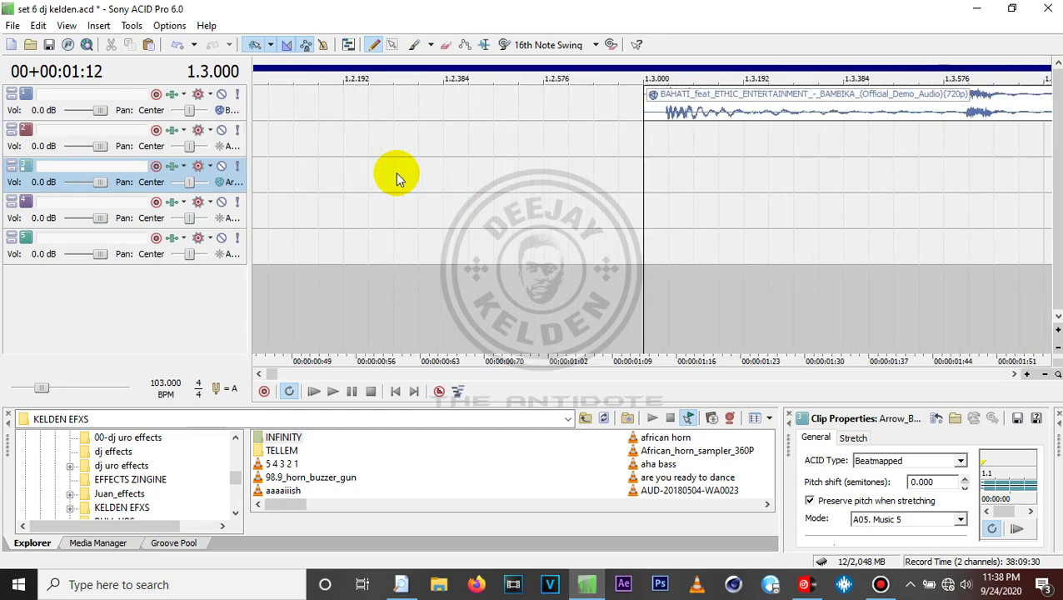
pyautogui.click(471, 175)
pyautogui.press('space')
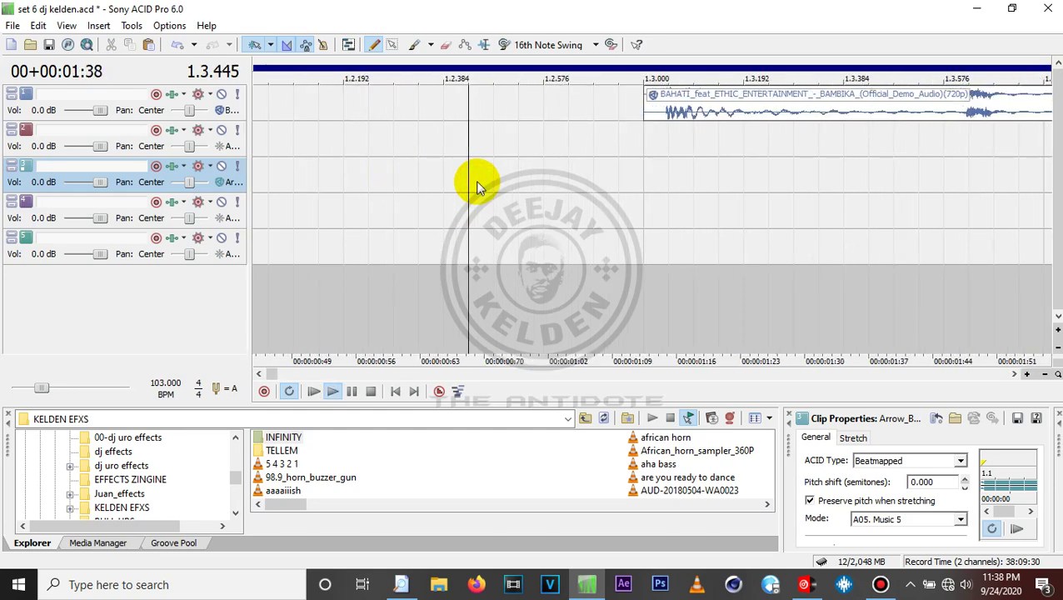
pyautogui.press('space')
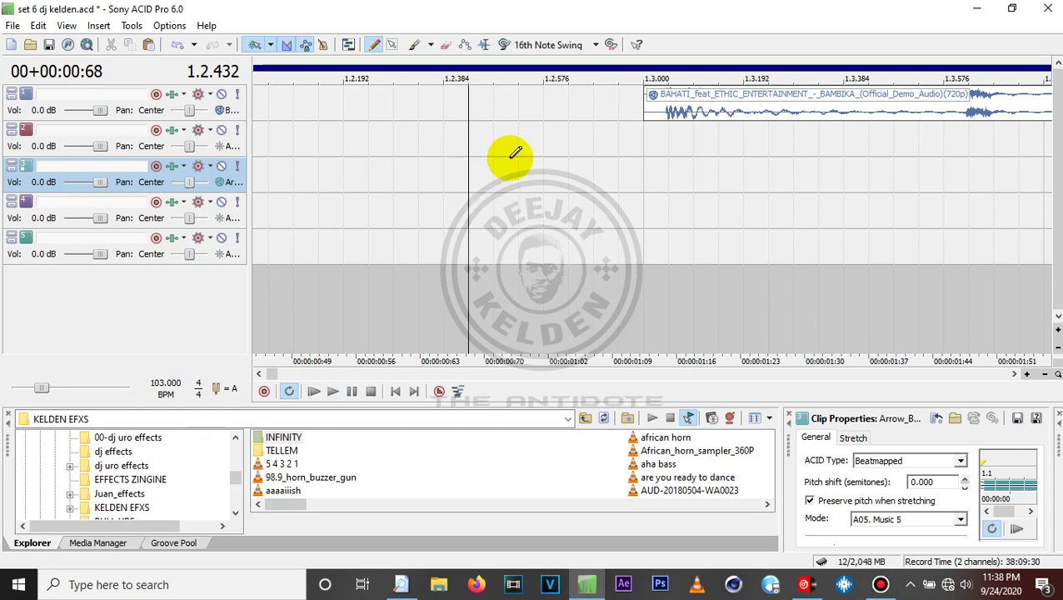
# Split the BAMBIKA event at its first beat, about 1.3.044, and delete the silent piece before it.
pyautogui.click(666, 121)
pyautogui.scroll(3, 666, 121)
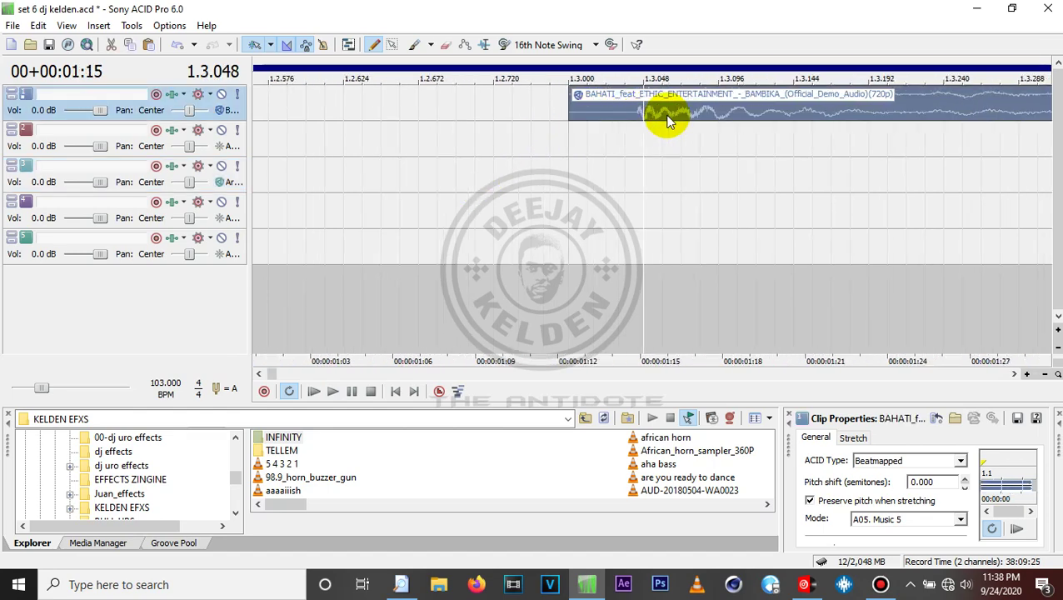
pyautogui.scroll(5, 666, 121)
pyautogui.click(590, 111)
pyautogui.click(593, 115)
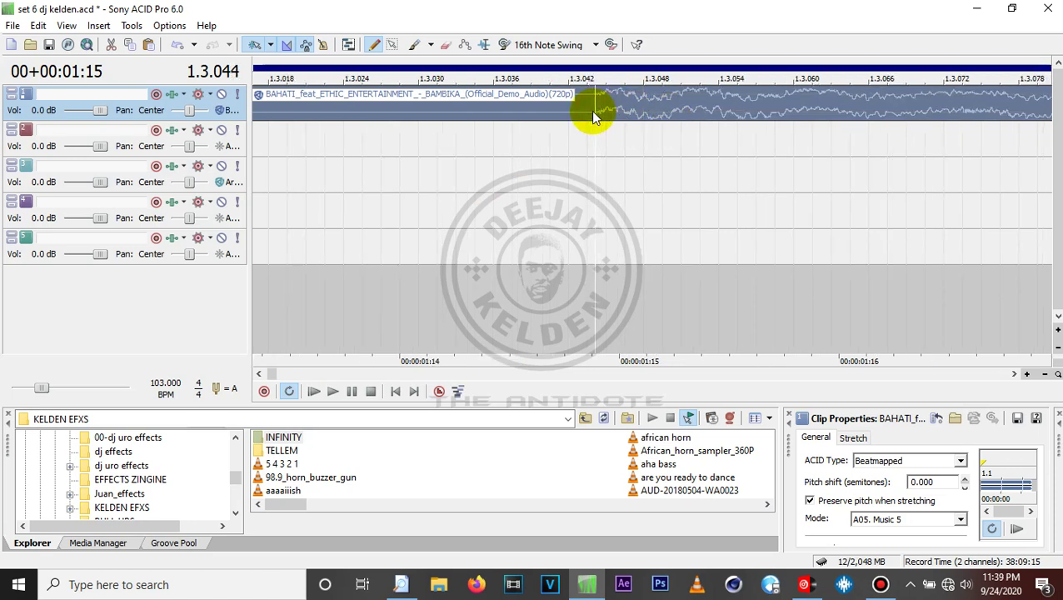
pyautogui.press('s')
pyautogui.click(509, 108)
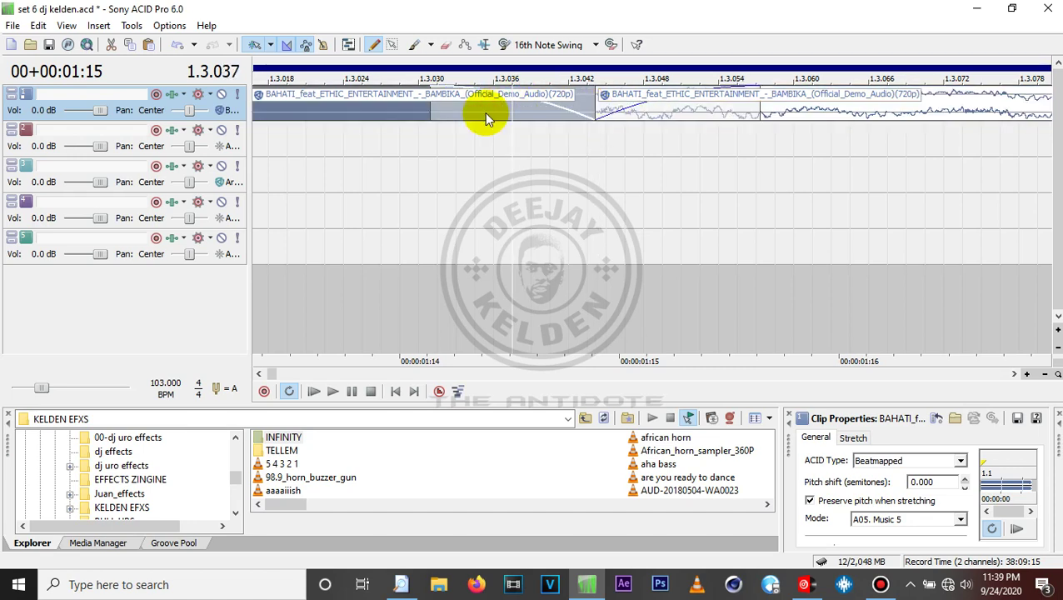
pyautogui.press('Delete')
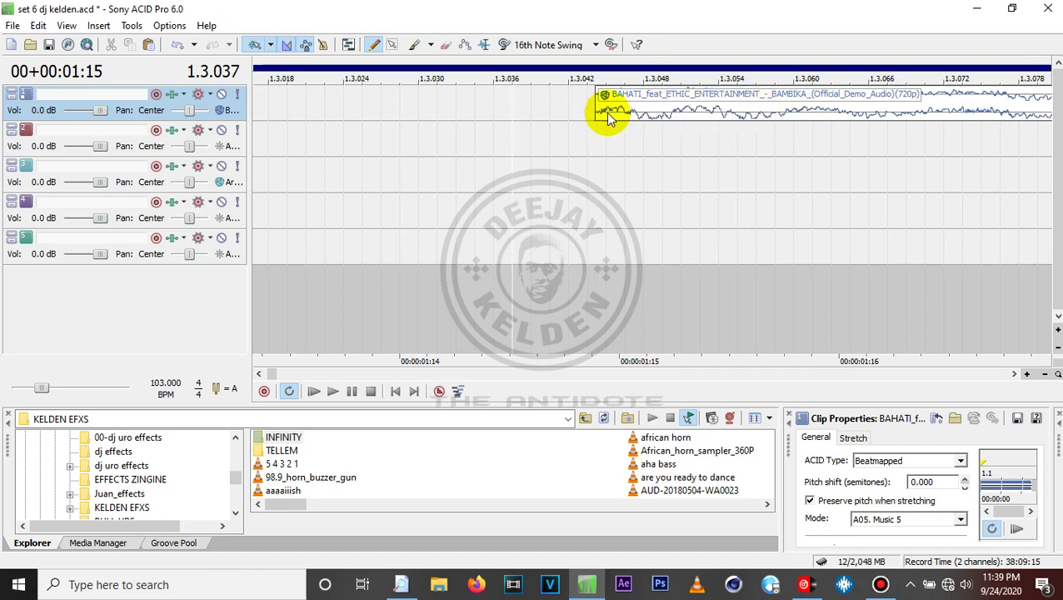
pyautogui.scroll(-10, 605, 113)
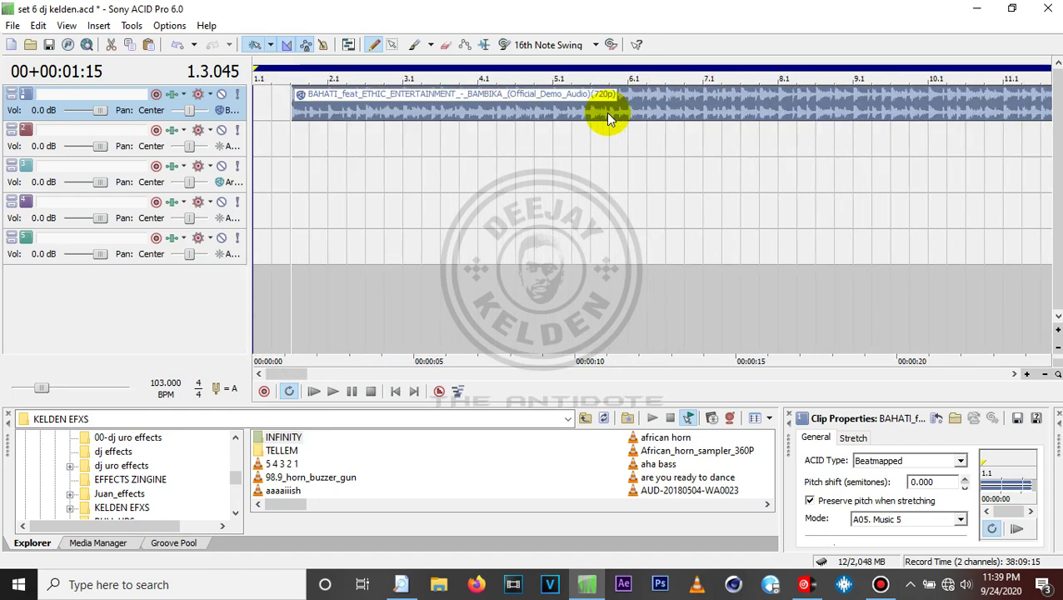
# Move the BAMBIKA event on track 1 to the project start at 1.1.
pyautogui.scroll(-3, 605, 112)
pyautogui.moveTo(582, 111); pyautogui.dragTo(319, 104)
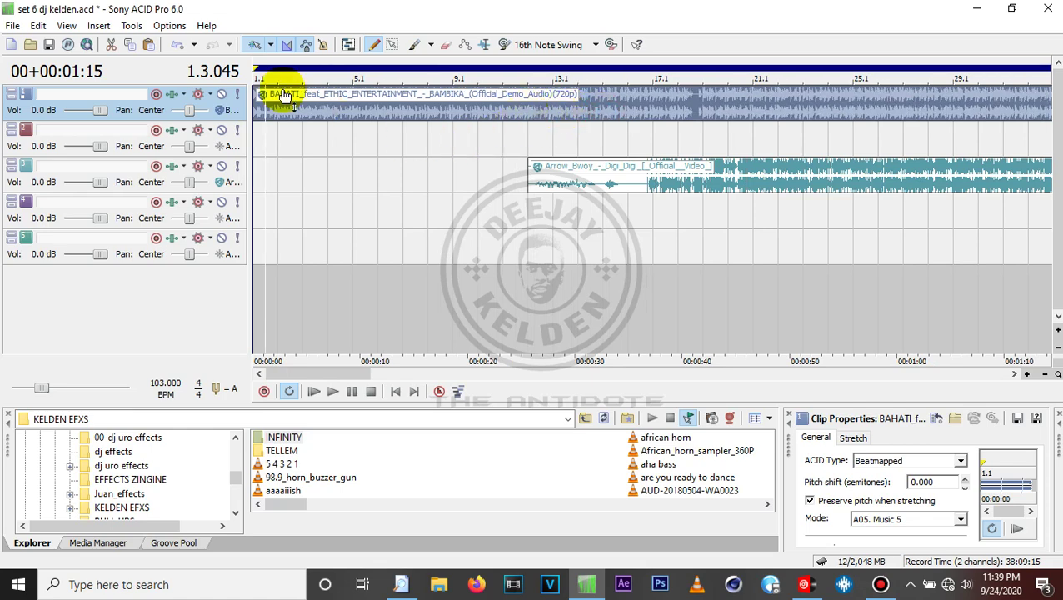
# Move the Digi Digi event on track 3 later, to start at about bar 22, and mute that track.
pyautogui.moveTo(598, 183); pyautogui.dragTo(848, 166)
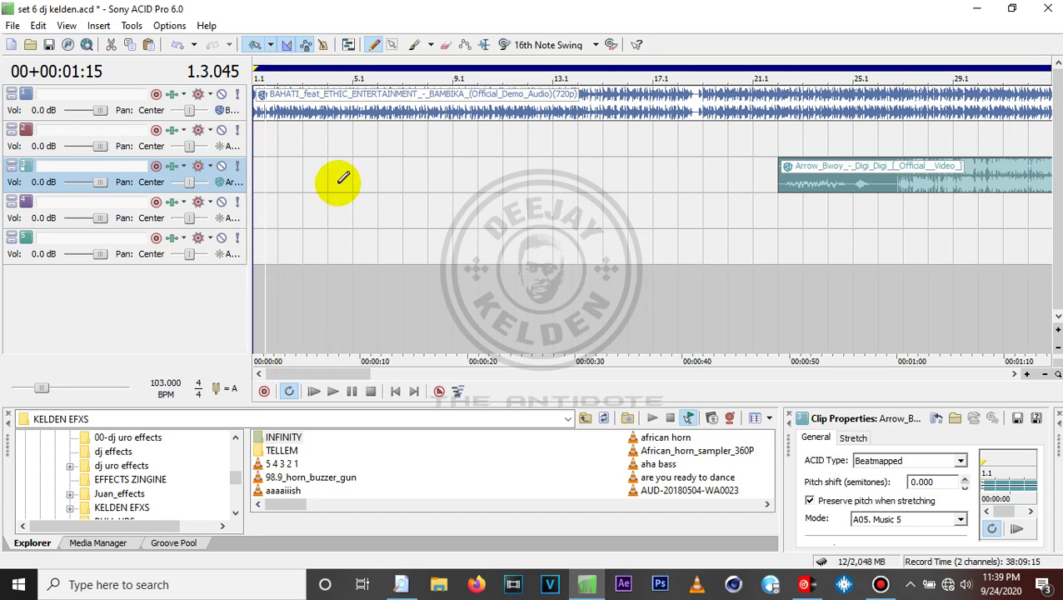
pyautogui.click(222, 168)
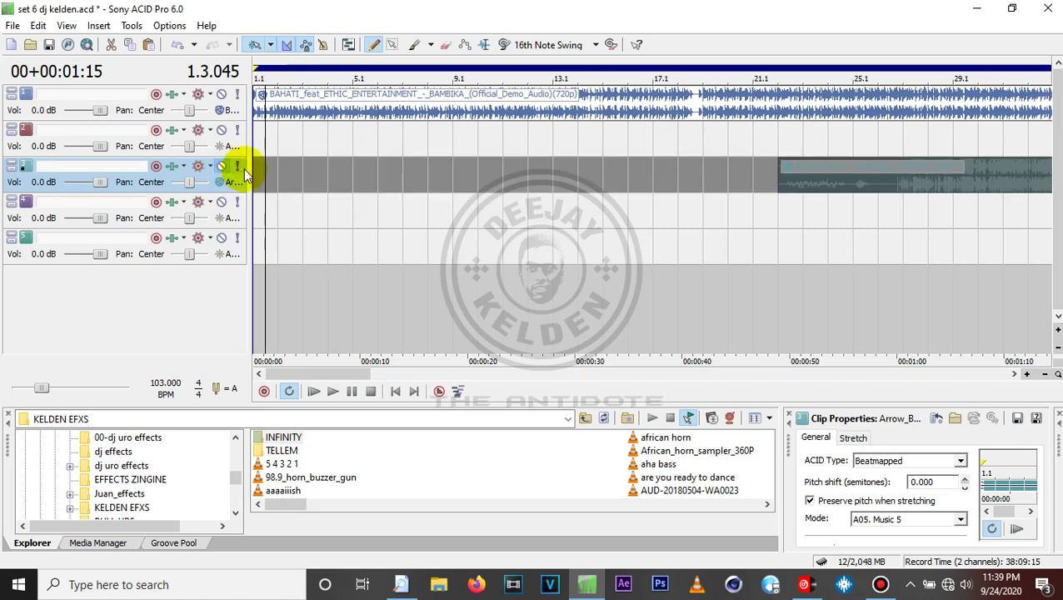
# Play the BAMBIKA event from the project start, check its beats against the grid, and return to the start.
pyautogui.click(408, 393)
pyautogui.click(397, 393)
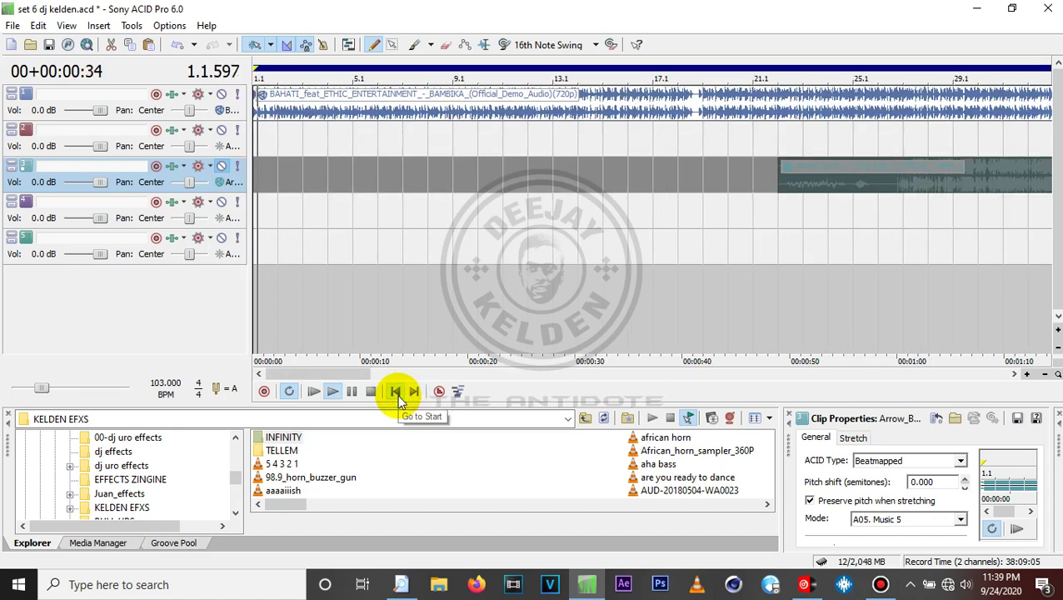
pyautogui.press('Up')
pyautogui.press('Up')
pyautogui.press('Up')
pyautogui.press('Up')
pyautogui.press('Up')
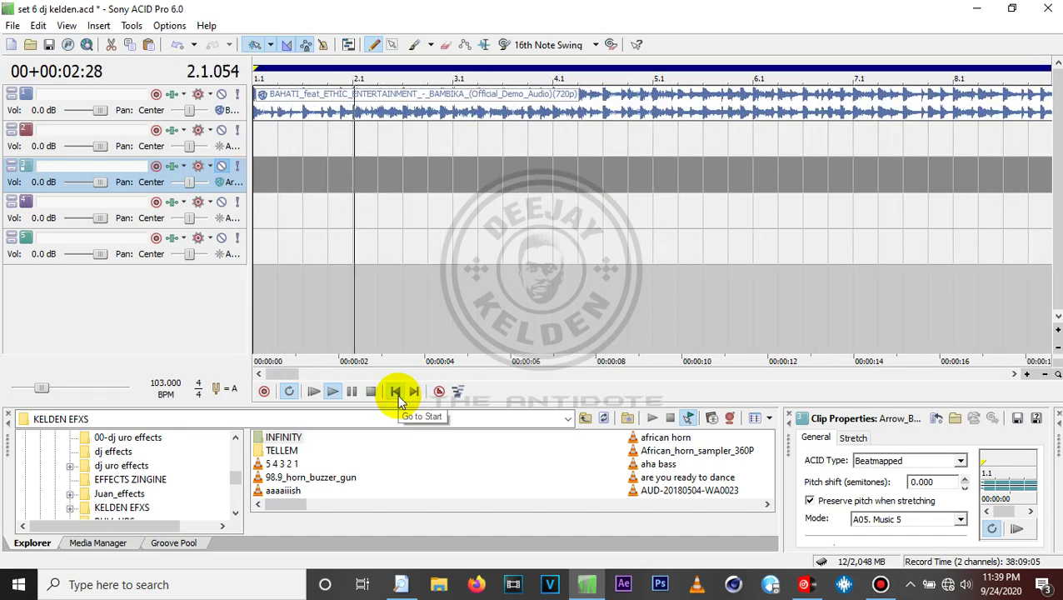
pyautogui.press('Down')
pyautogui.press('Down')
pyautogui.press('Down')
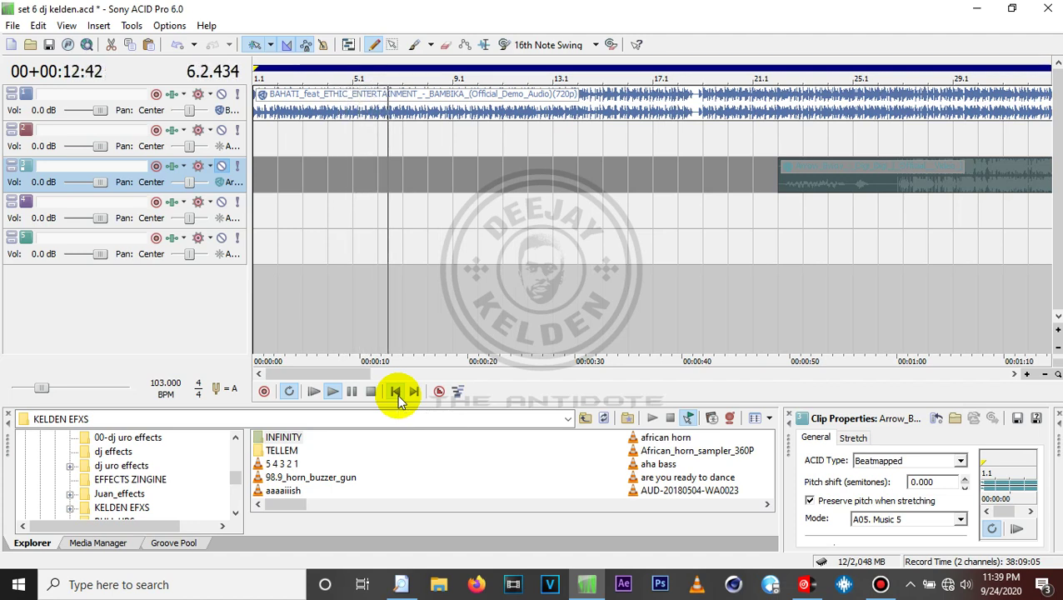
pyautogui.click(397, 395)
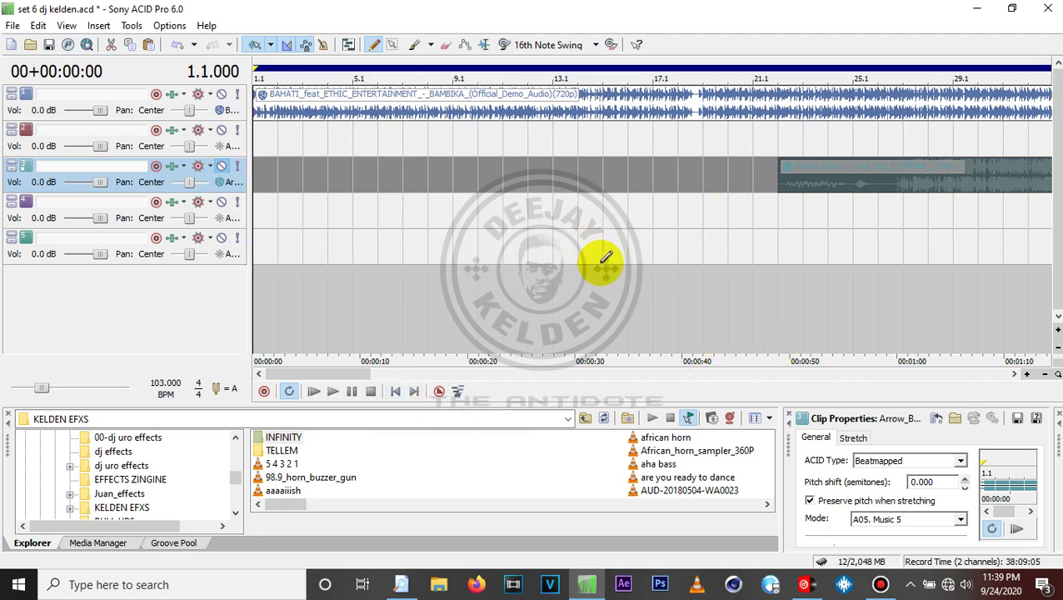
# Listen to the BAMBIKA event from 11.1 and again from 19.1 to check its song structure.
pyautogui.click(512, 266)
pyautogui.press('space')
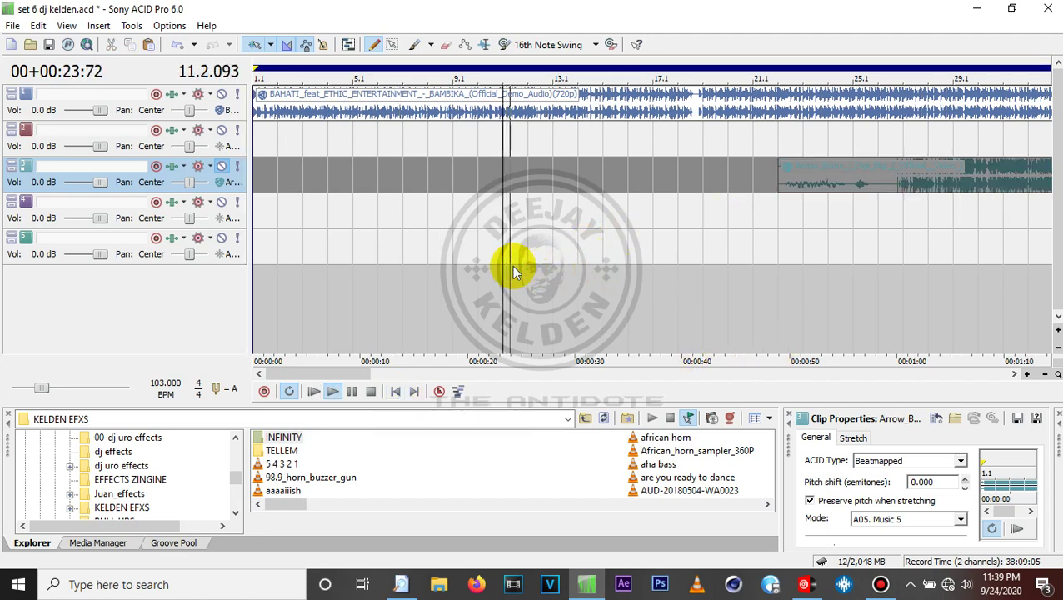
pyautogui.click(1013, 375)
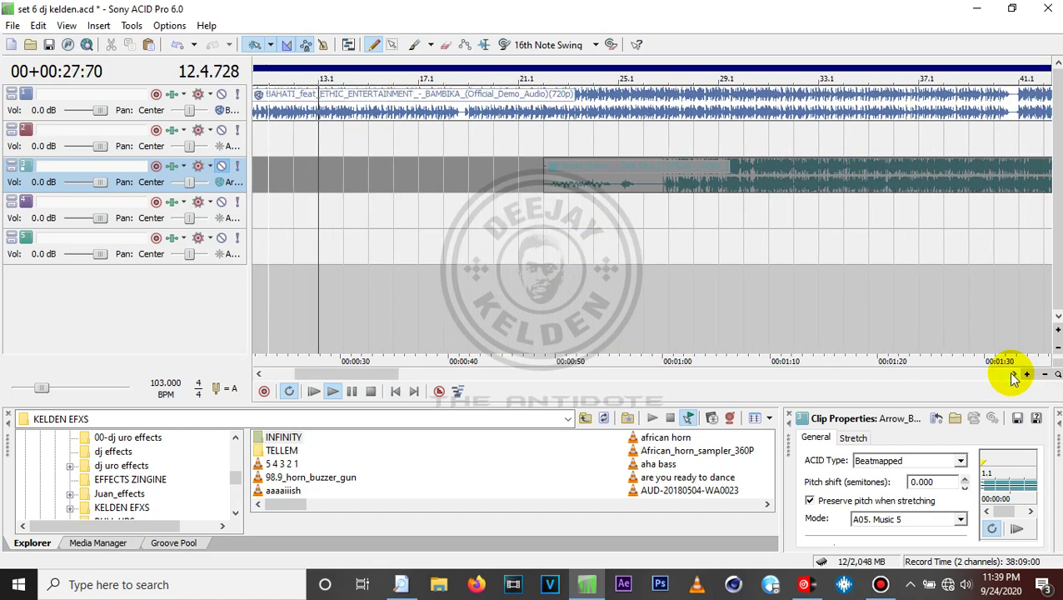
pyautogui.press('space')
pyautogui.click(465, 275)
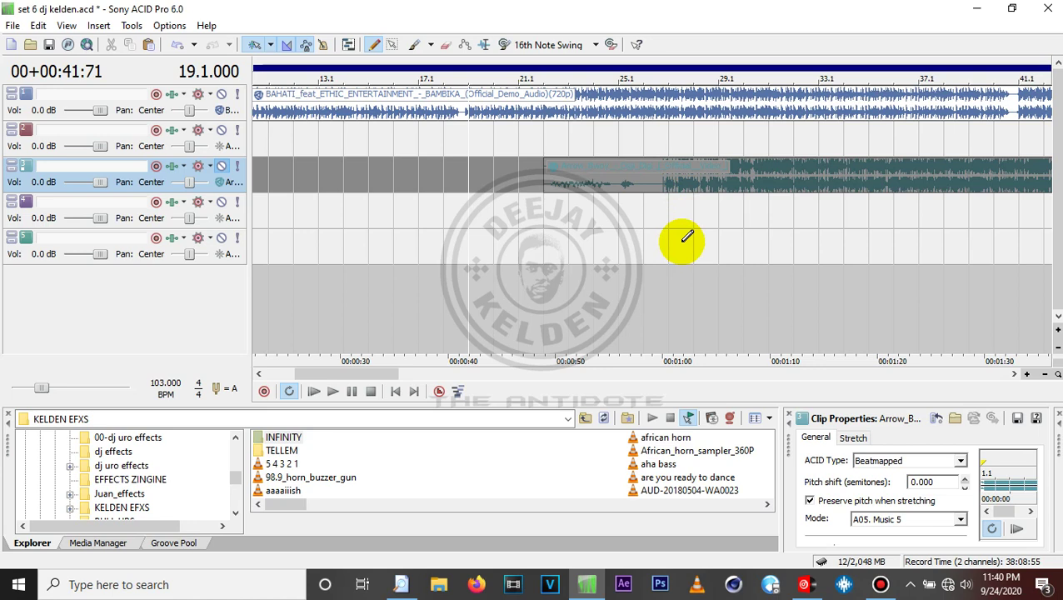
pyautogui.click(424, 249)
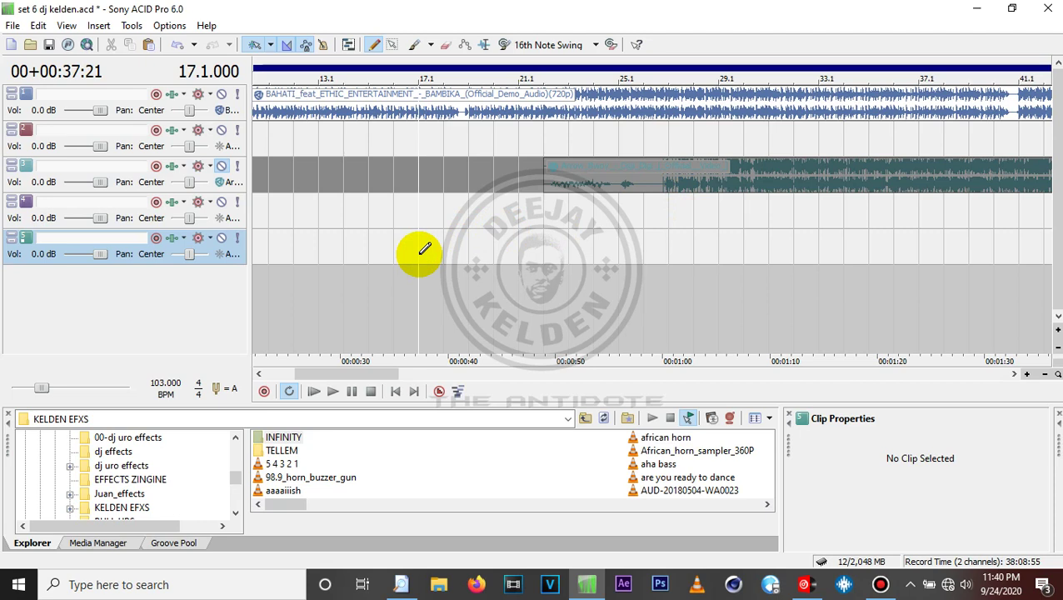
pyautogui.click(473, 250)
pyautogui.press('space')
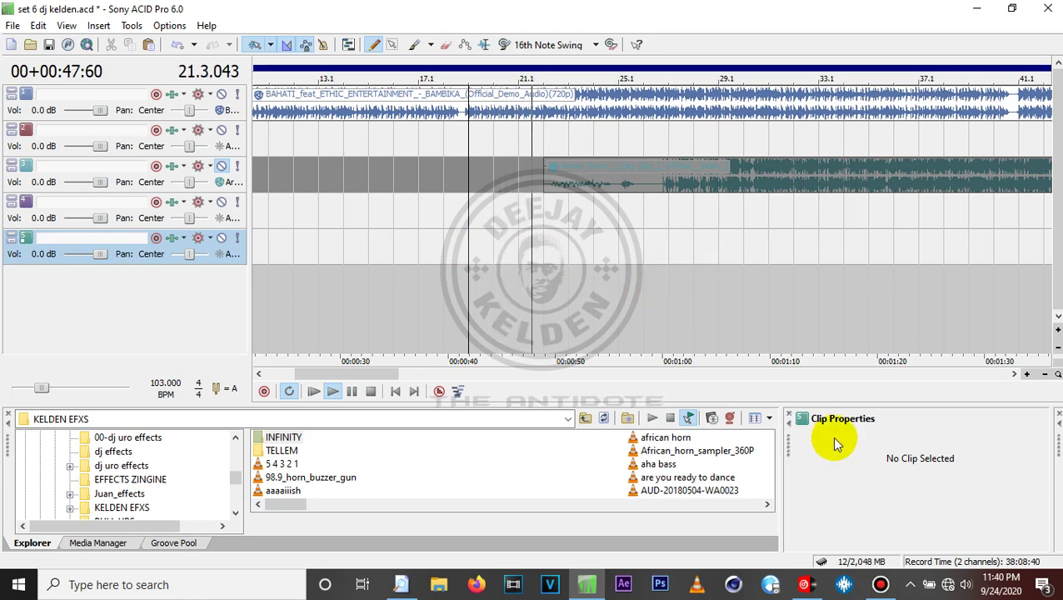
# Audition the BAMBIKA event from 30.1, 34.1, 31.1 and 27.1 to find a transition point for the next song.
pyautogui.click(744, 245)
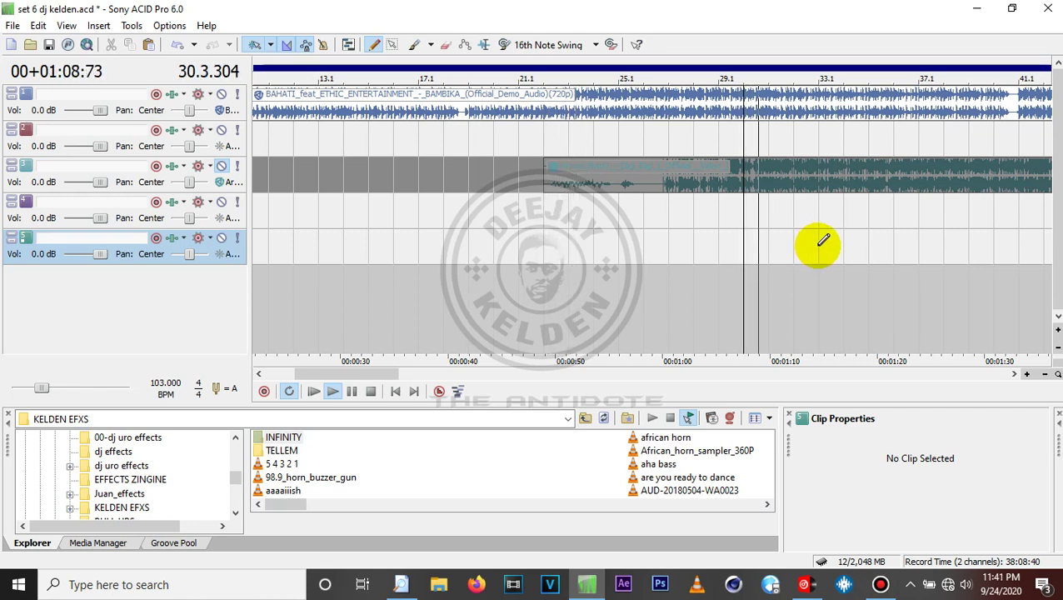
pyautogui.click(851, 249)
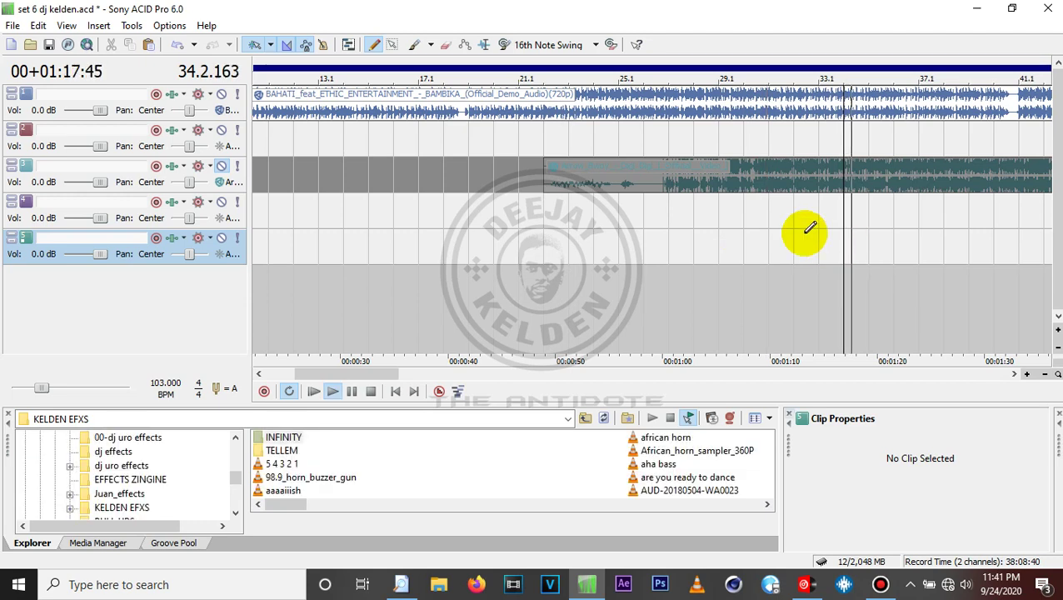
pyautogui.click(758, 234)
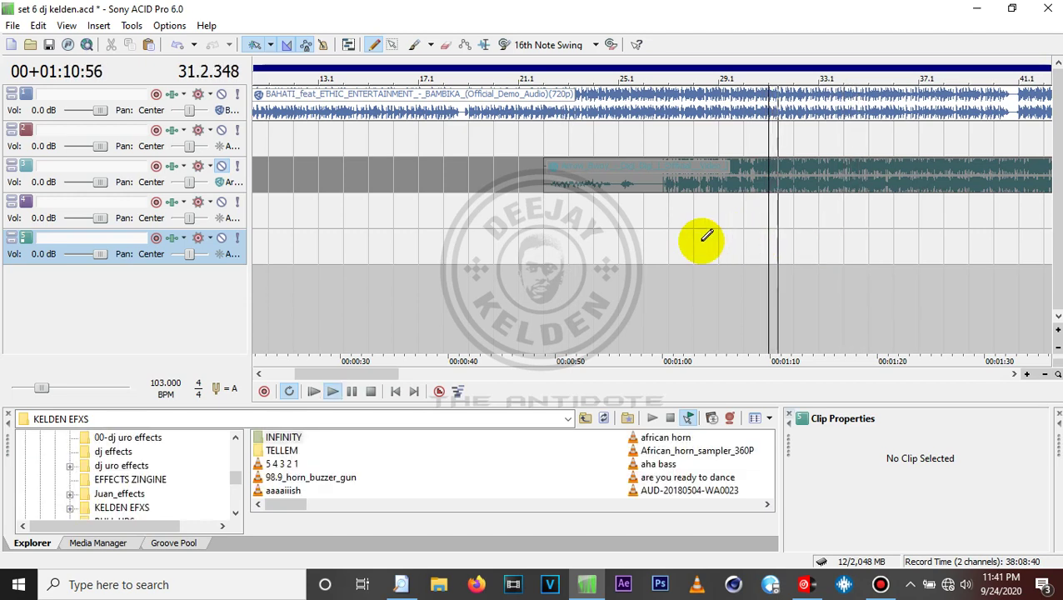
pyautogui.click(656, 246)
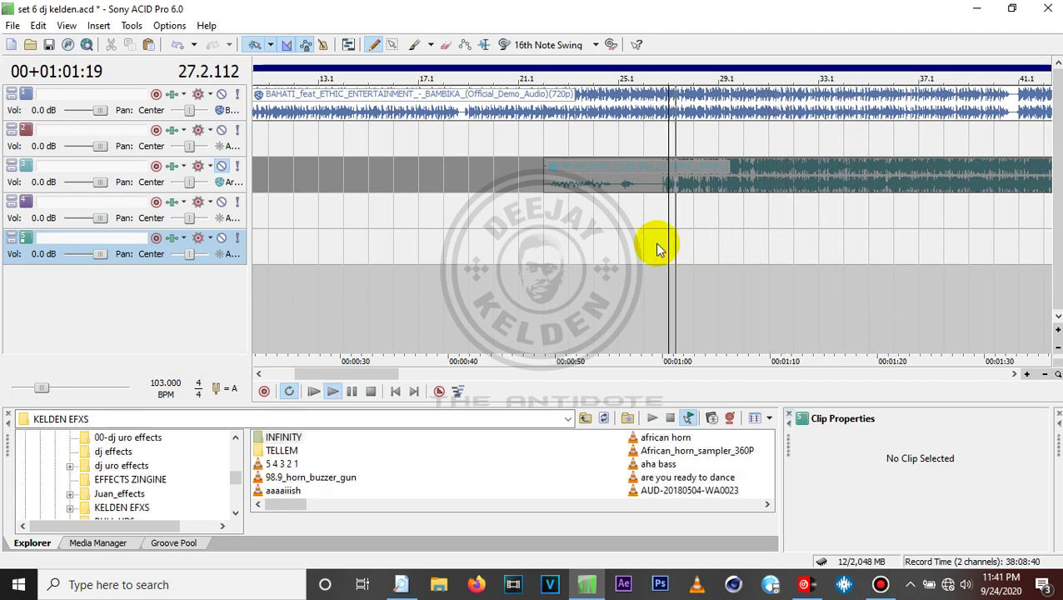
pyautogui.scroll(4, 656, 247)
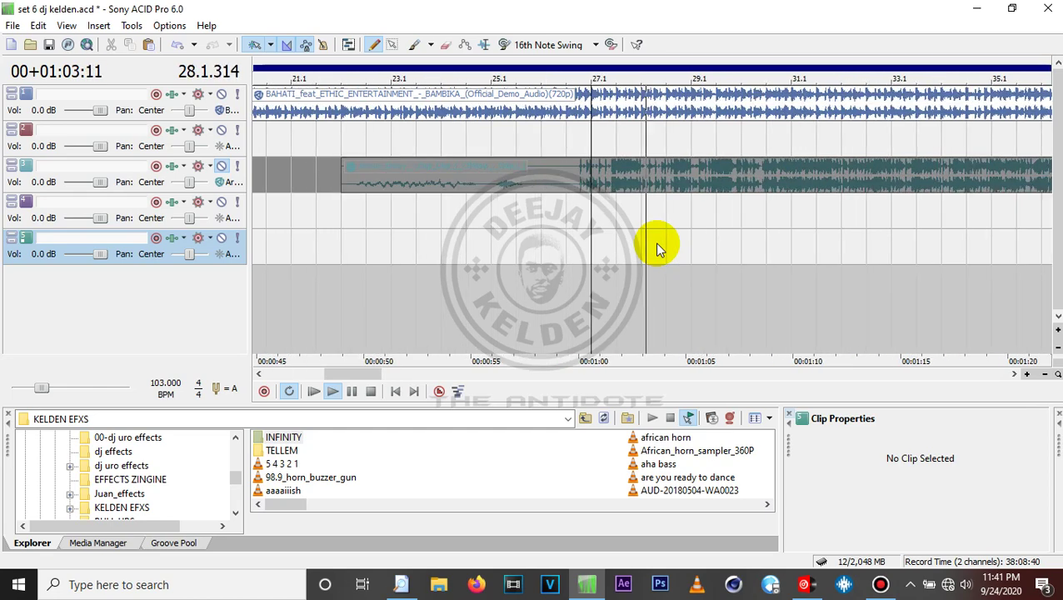
pyautogui.scroll(2, 655, 242)
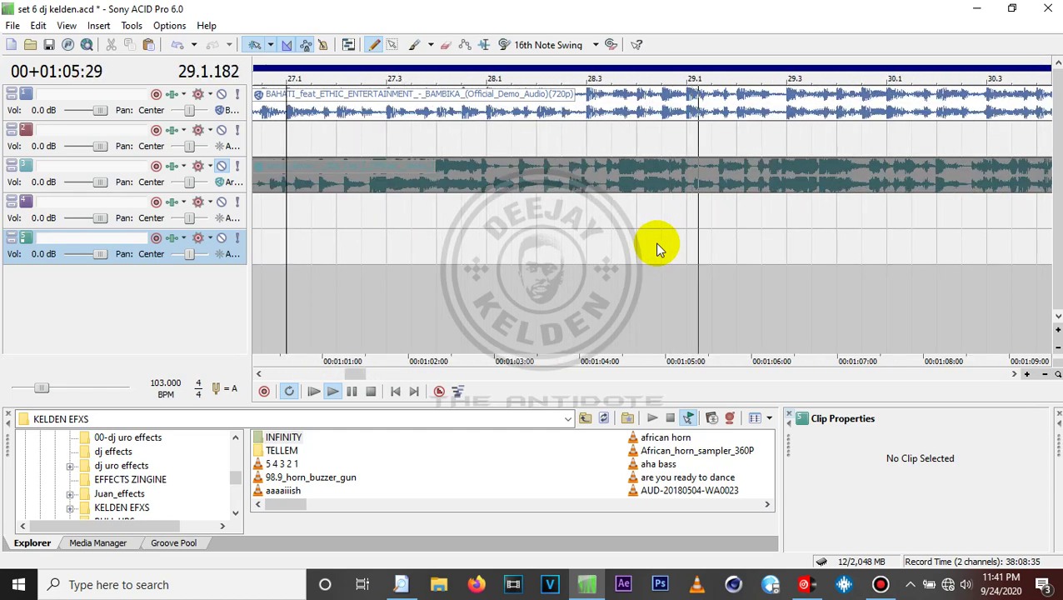
pyautogui.scroll(-2, 655, 241)
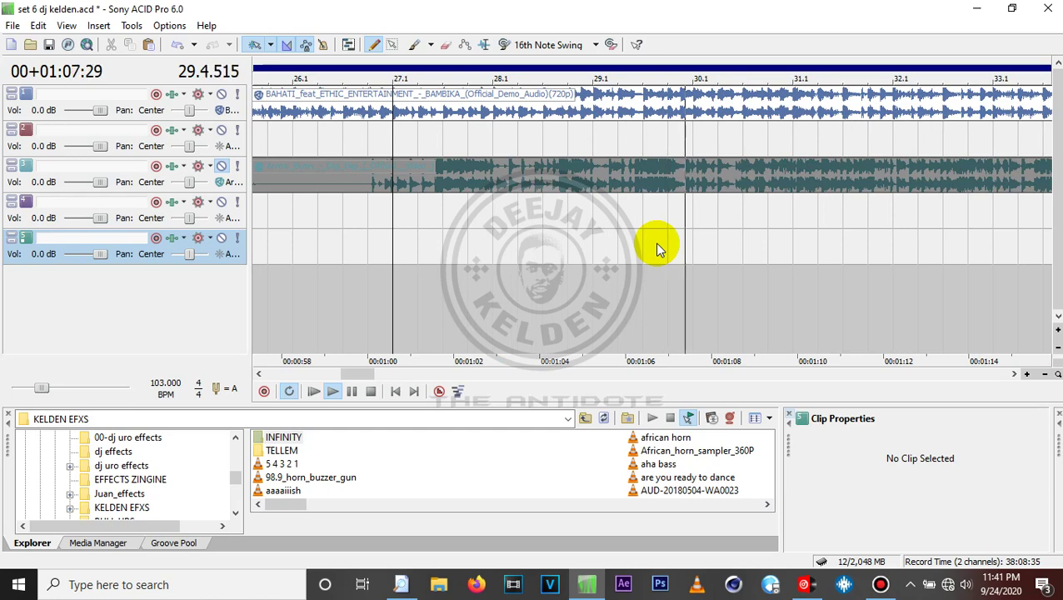
pyautogui.scroll(-1, 654, 242)
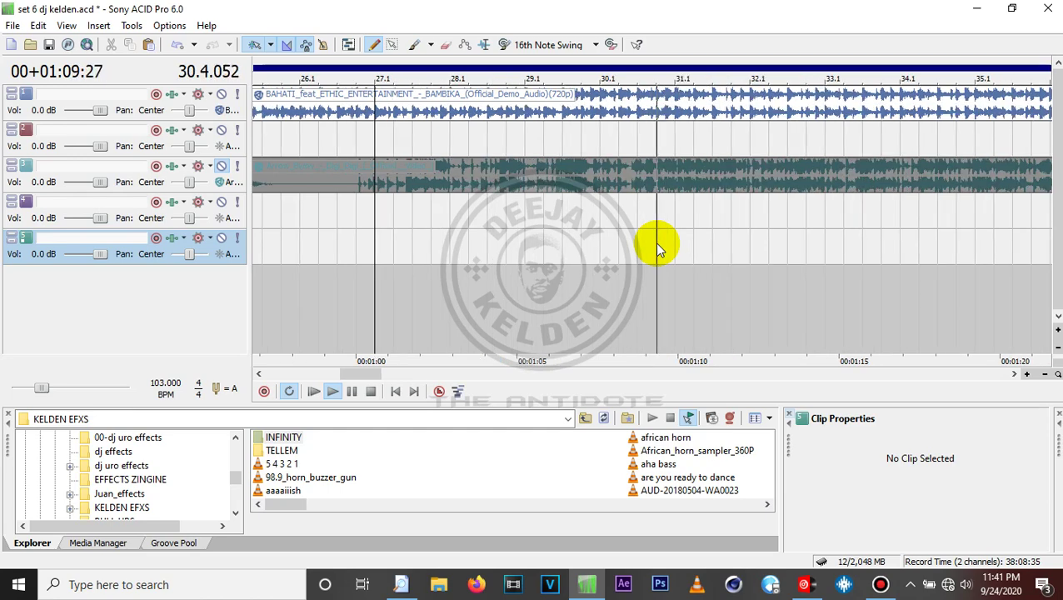
# Play the BAMBIKA event from 31.1 and place a marker at that position.
pyautogui.click(681, 124)
pyautogui.press('space')
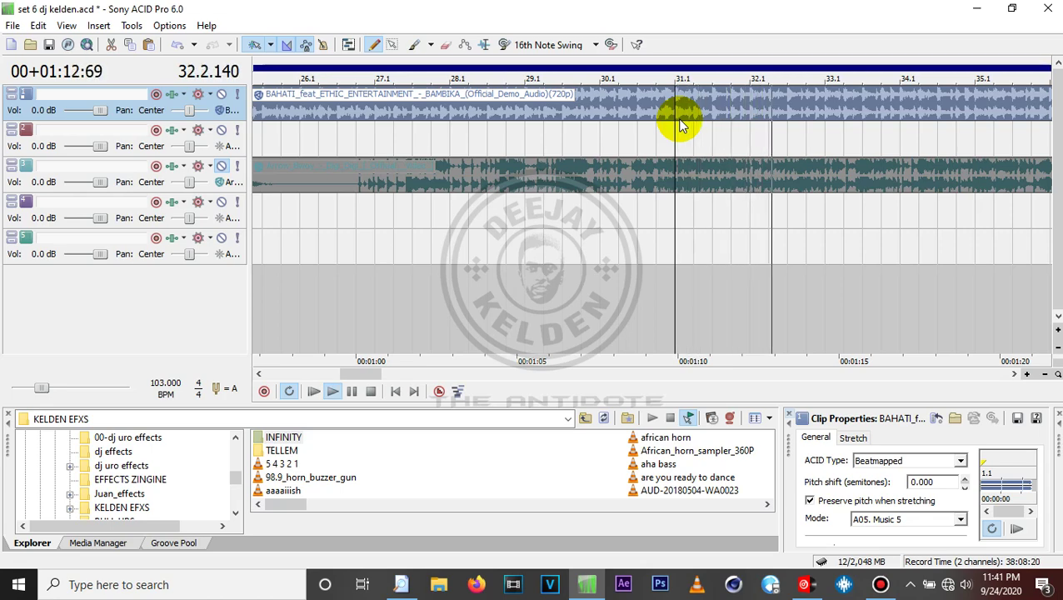
pyautogui.scroll(-1, 681, 123)
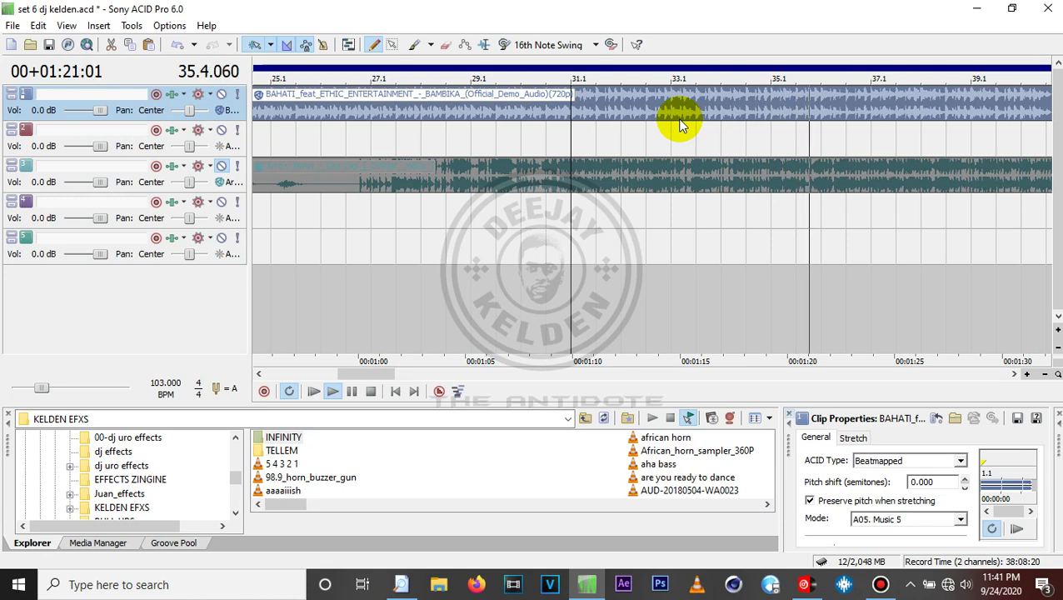
pyautogui.press('space')
pyautogui.press('space')
pyautogui.press('space')
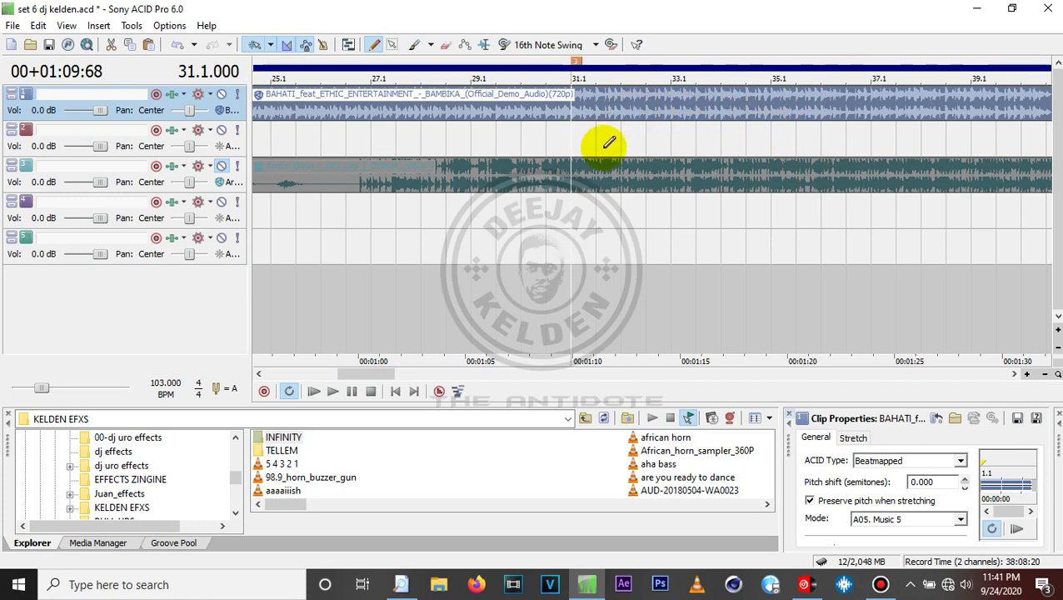
# Play the BAMBIKA event from 27.3 through the marker, check it again from 37.1, and stop playback.
pyautogui.click(406, 151)
pyautogui.press('space')
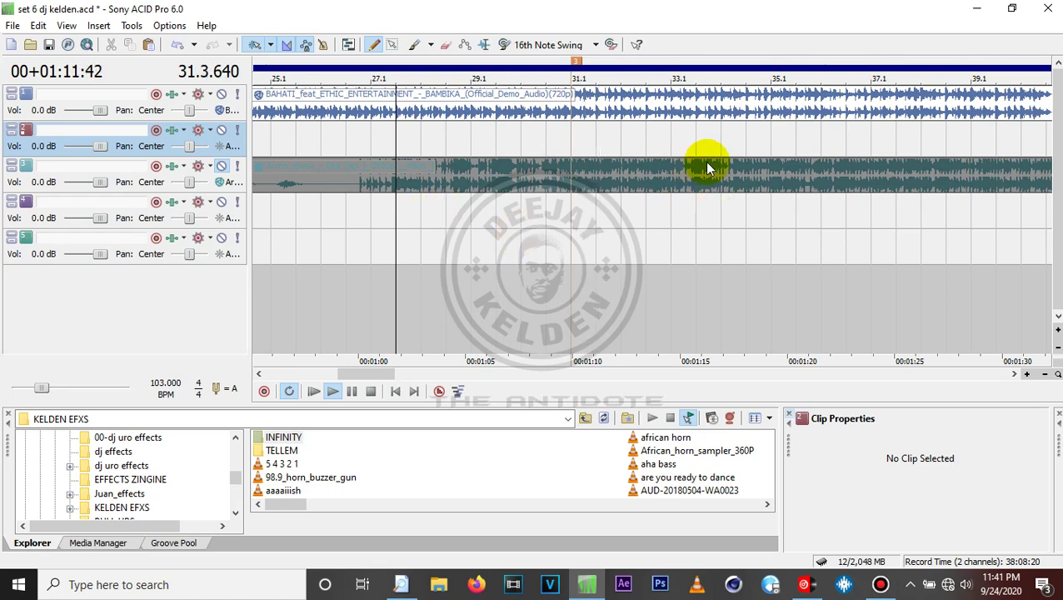
pyautogui.click(858, 143)
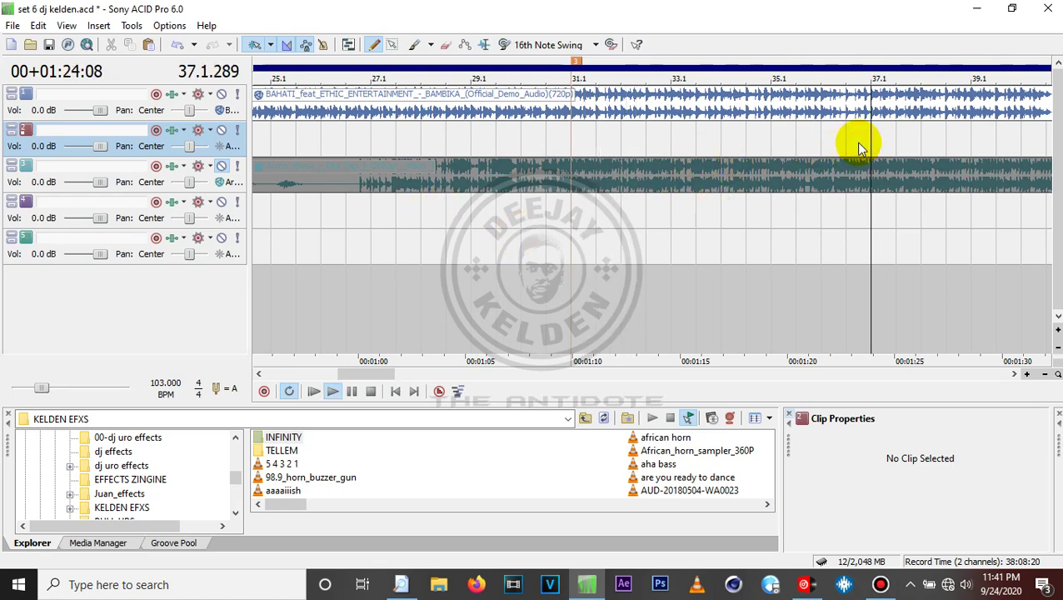
pyautogui.scroll(-3, 855, 142)
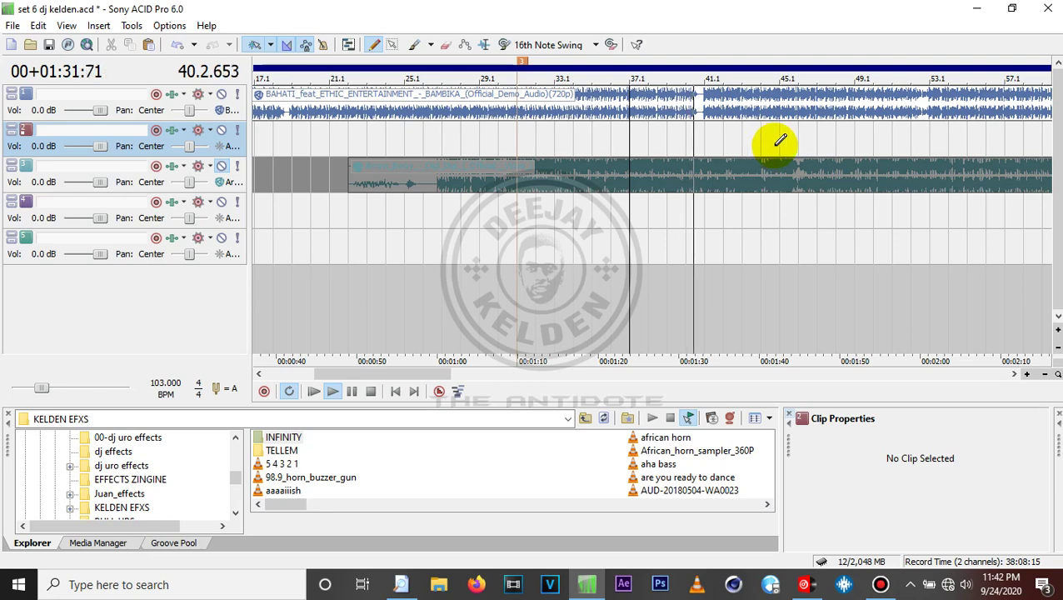
pyautogui.press('space')
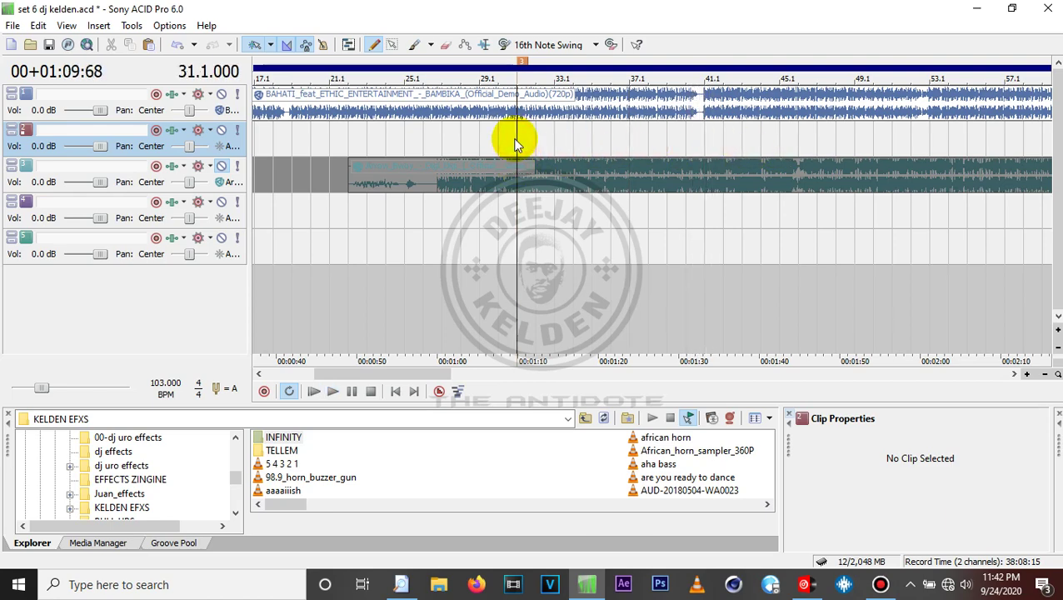
# Mute the BAMBIKA track and unmute the Digi Digi track.
pyautogui.scroll(4, 515, 143)
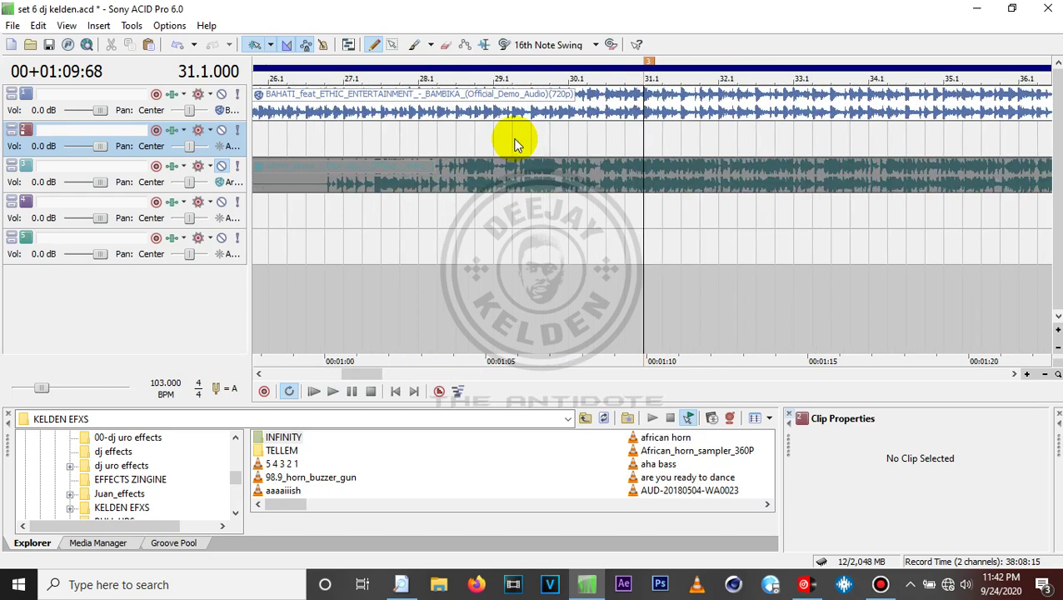
pyautogui.scroll(1, 515, 144)
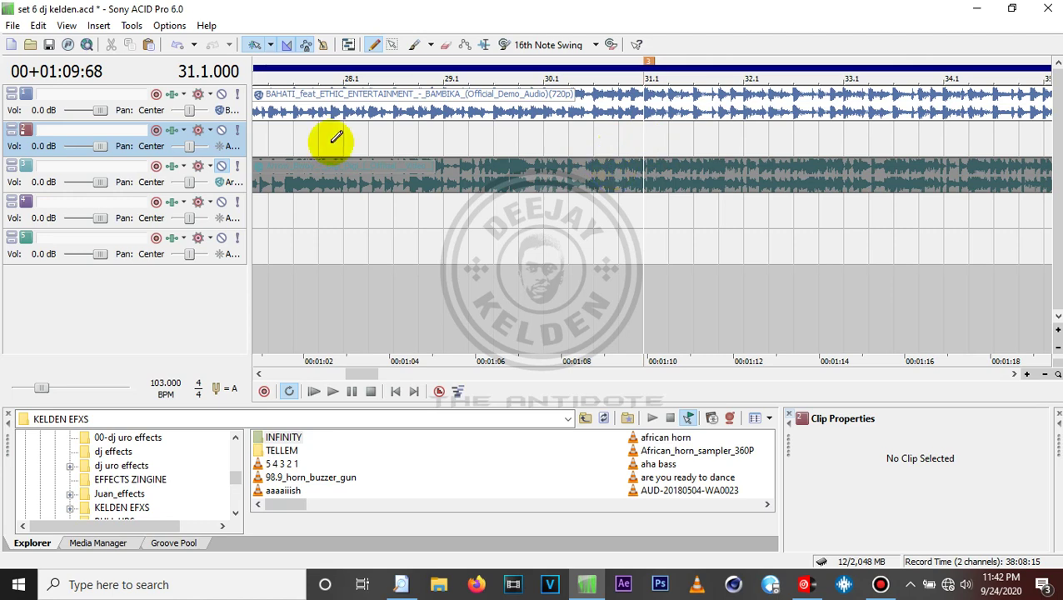
pyautogui.click(222, 95)
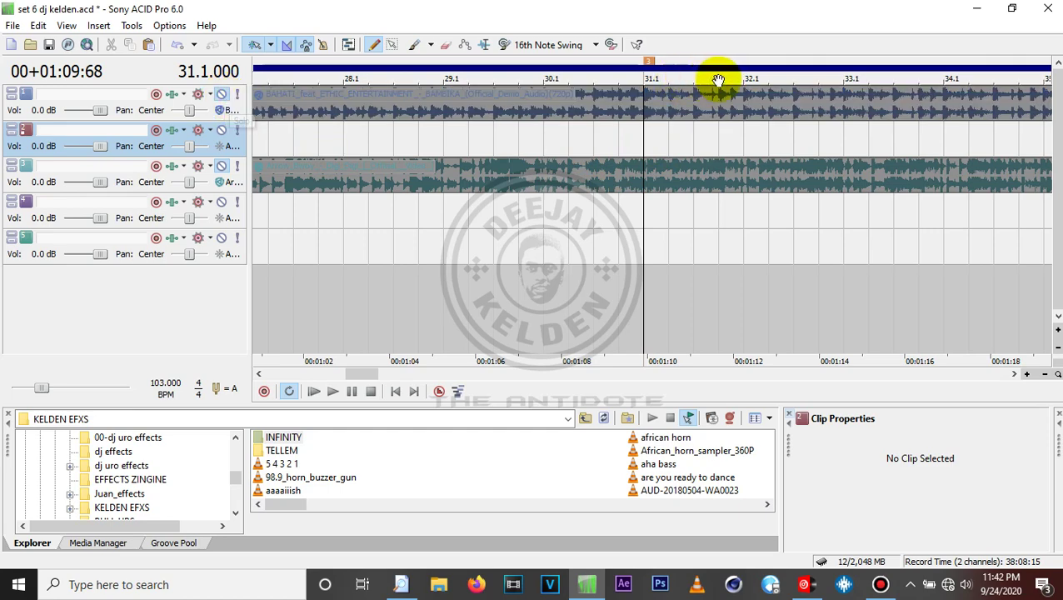
pyautogui.click(222, 168)
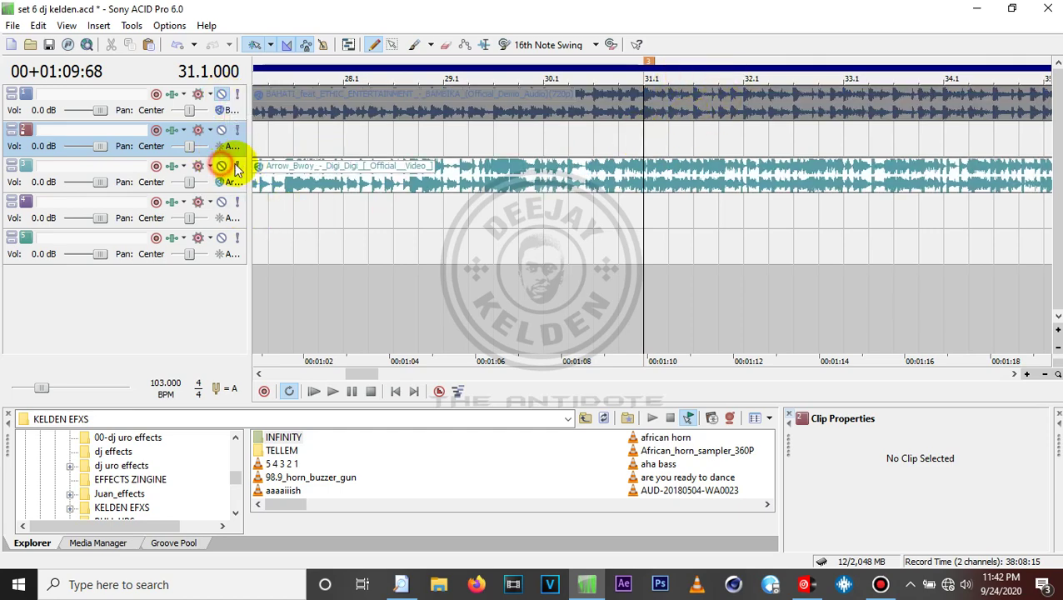
# Move the Digi Digi event later so its full beat enters near the marker at 31.1, and play it from 29.4.
pyautogui.click(569, 166)
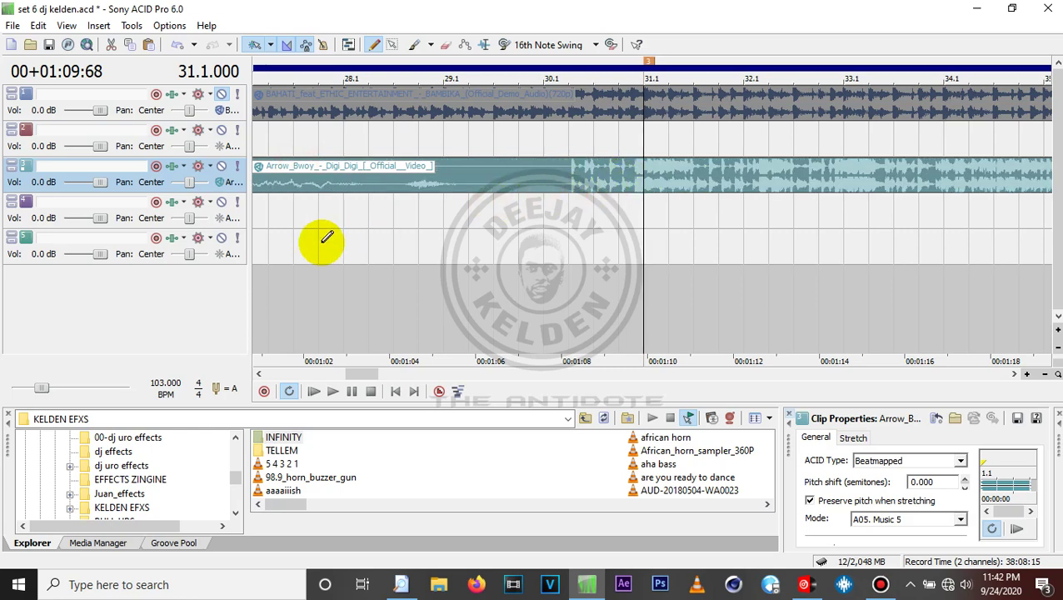
pyautogui.click(395, 248)
pyautogui.press('space')
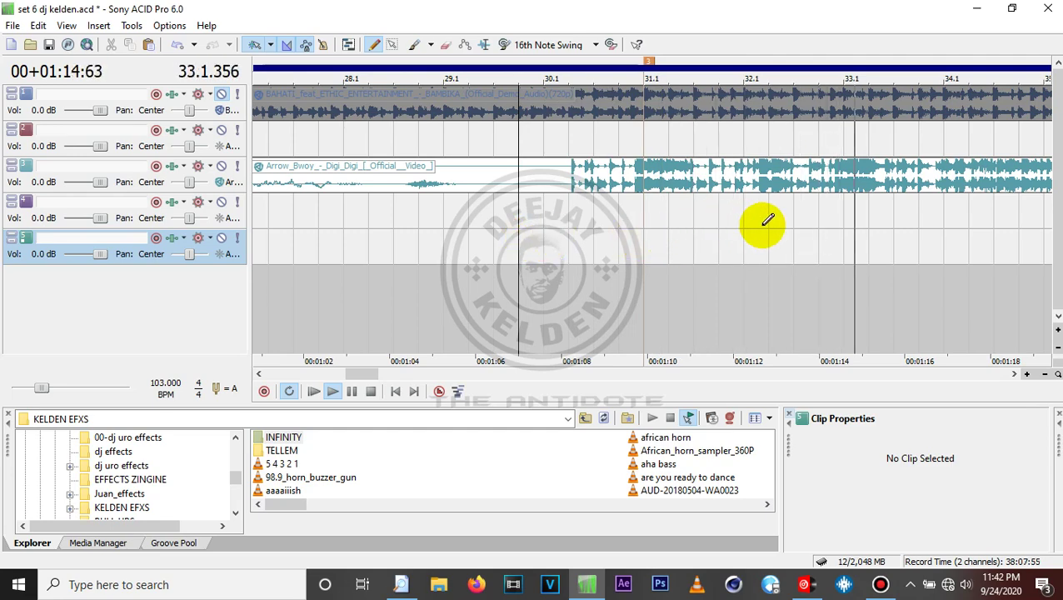
pyautogui.scroll(-2, 761, 225)
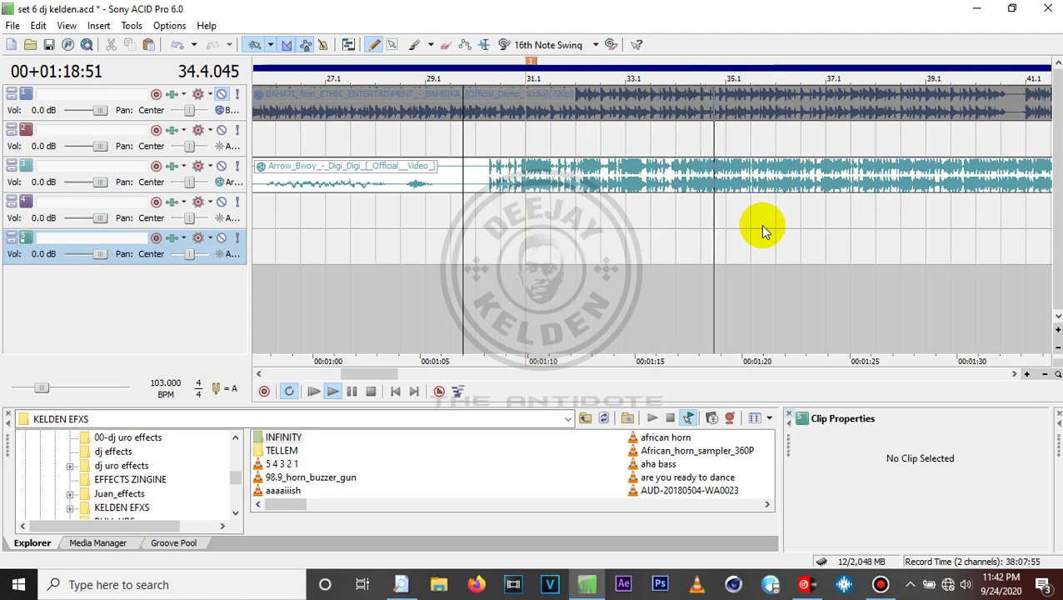
pyautogui.press('space')
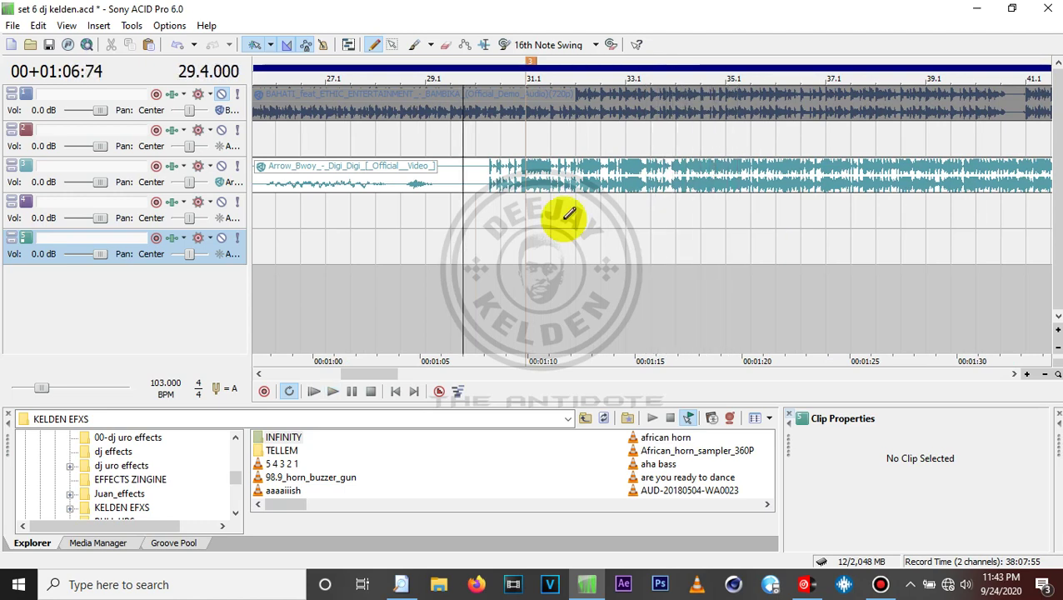
# Play the Digi Digi event briefly from 30.1.576, just before its full beat enters.
pyautogui.click(493, 206)
pyautogui.scroll(5, 490, 209)
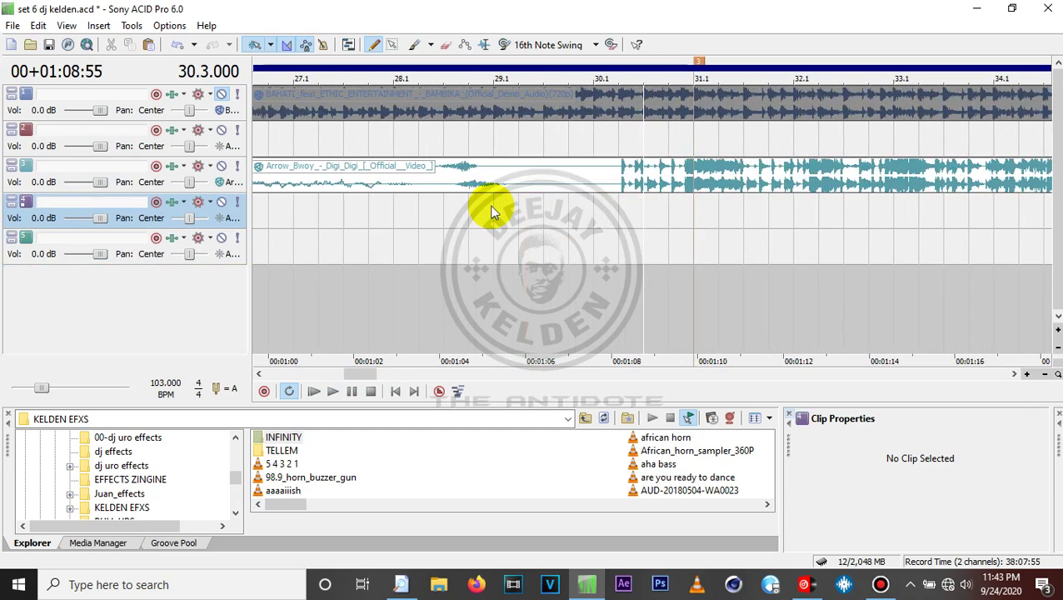
pyautogui.scroll(4, 491, 212)
pyautogui.click(399, 240)
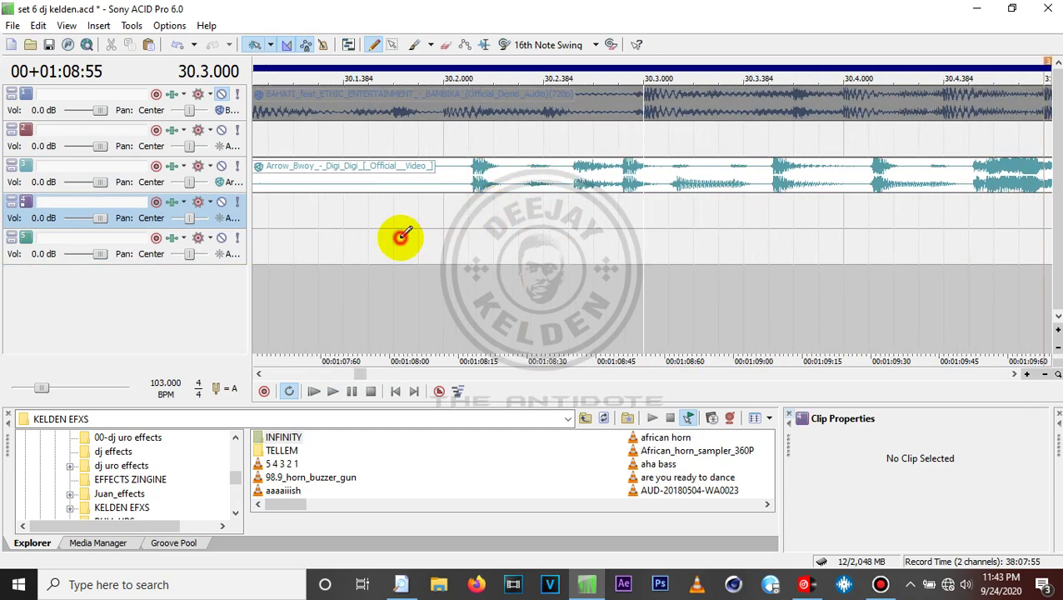
pyautogui.press('space')
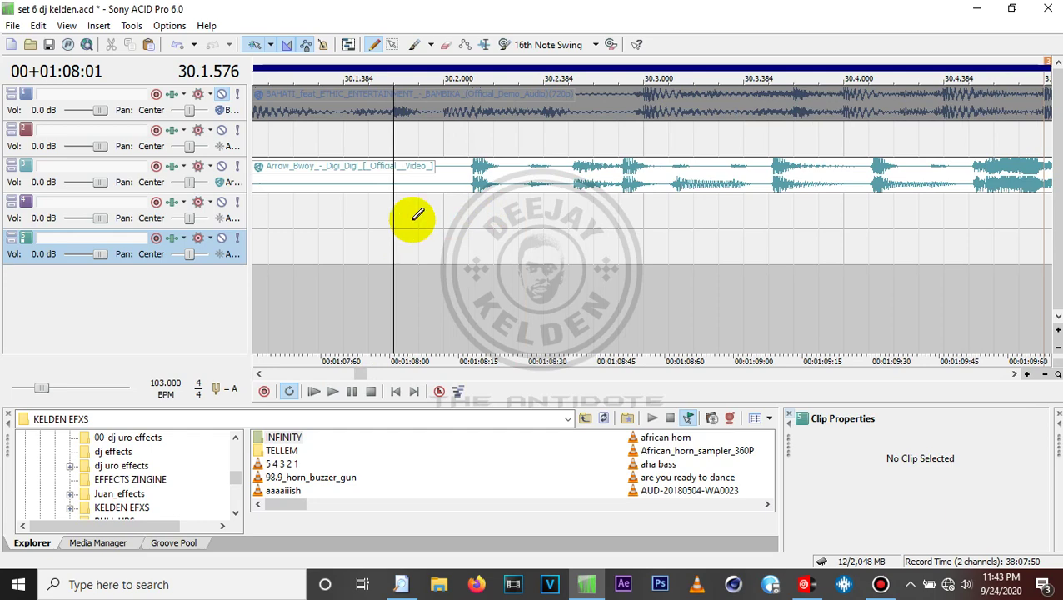
# Split the Digi Digi event at 30.2.114, where its first beat hits, and delete the part before the split.
pyautogui.click(466, 186)
pyautogui.scroll(6, 465, 186)
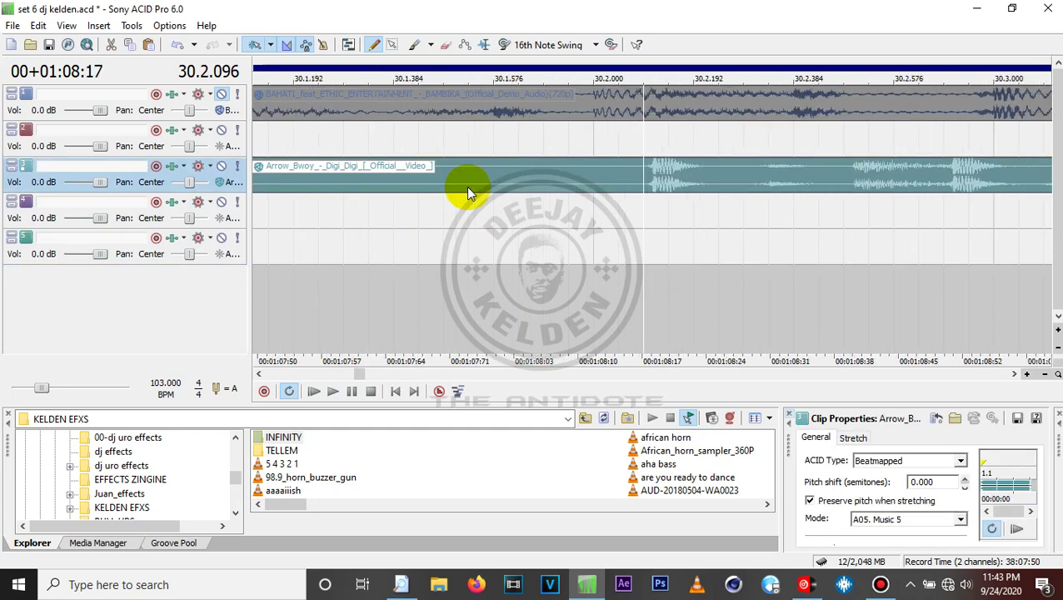
pyautogui.scroll(2, 466, 186)
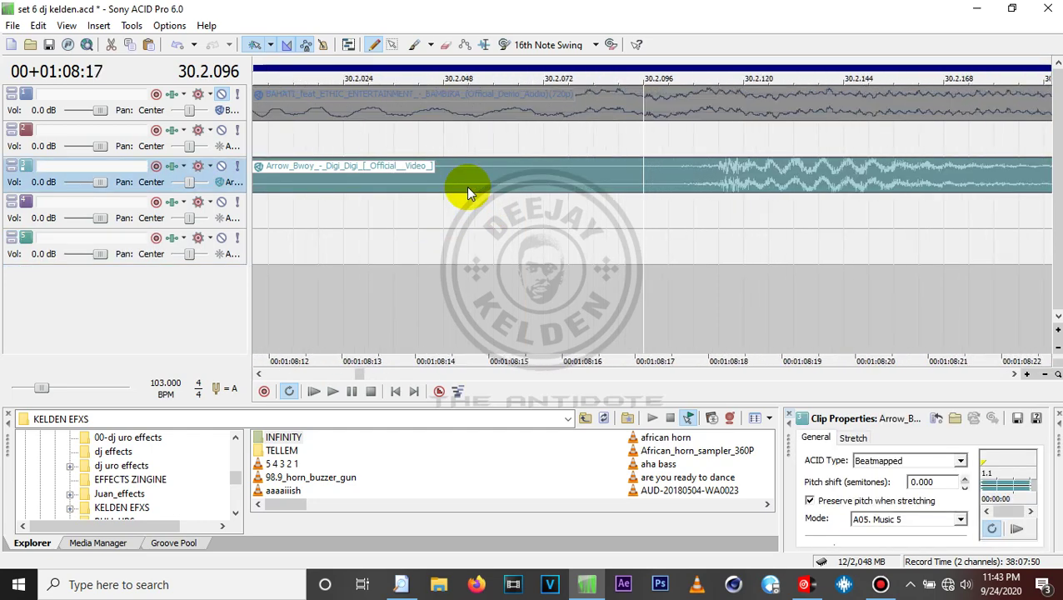
pyautogui.click(718, 188)
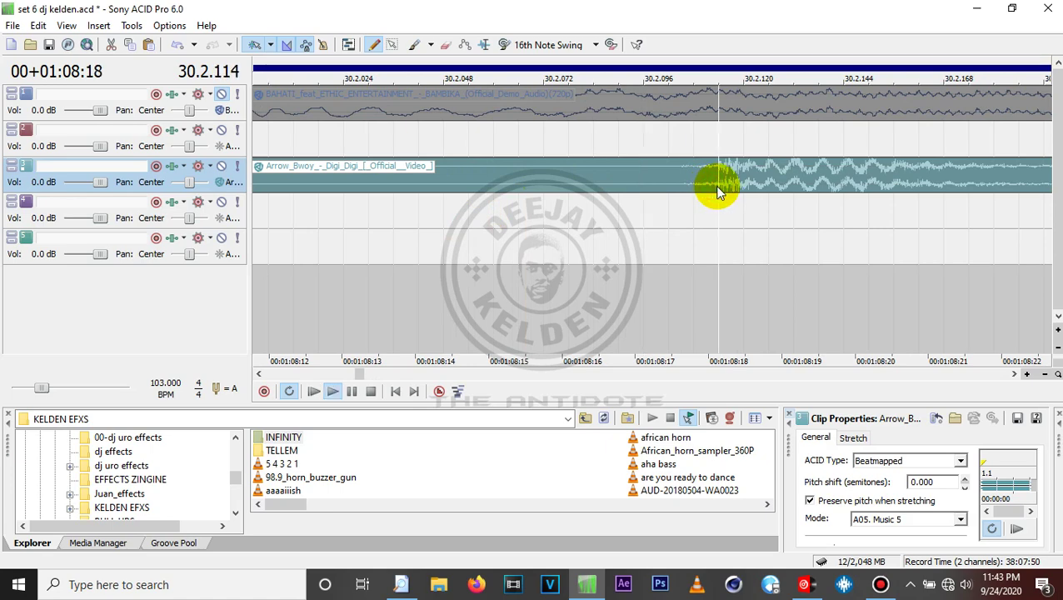
pyautogui.press('s')
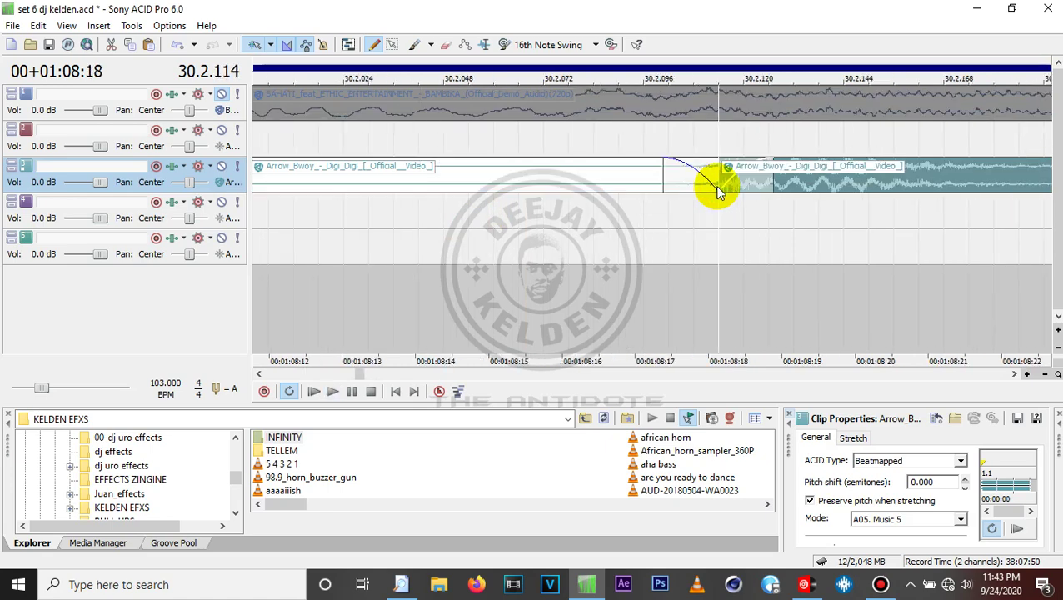
pyautogui.click(624, 181)
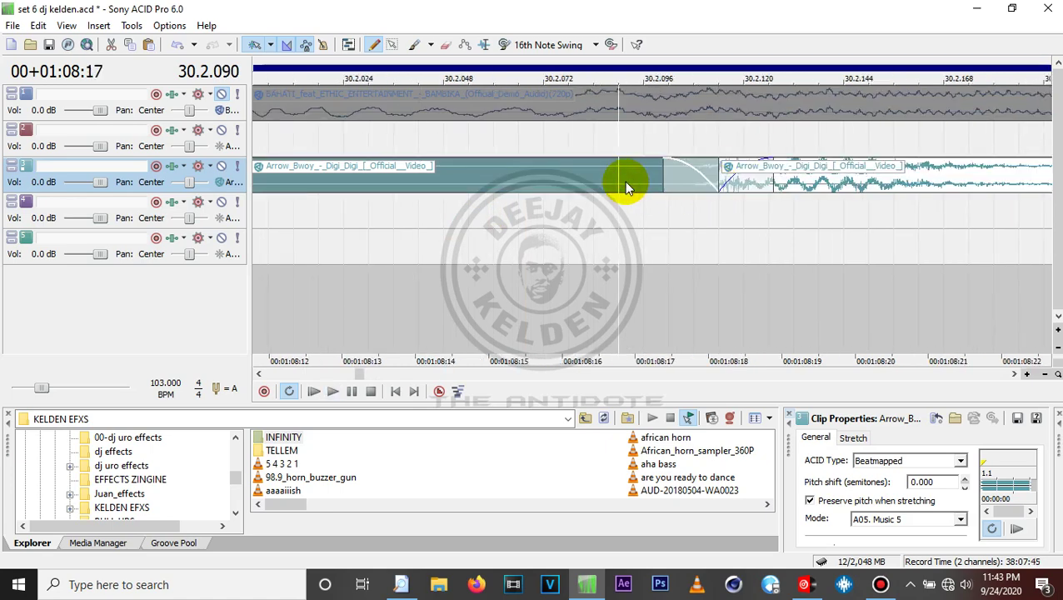
pyautogui.press('Delete')
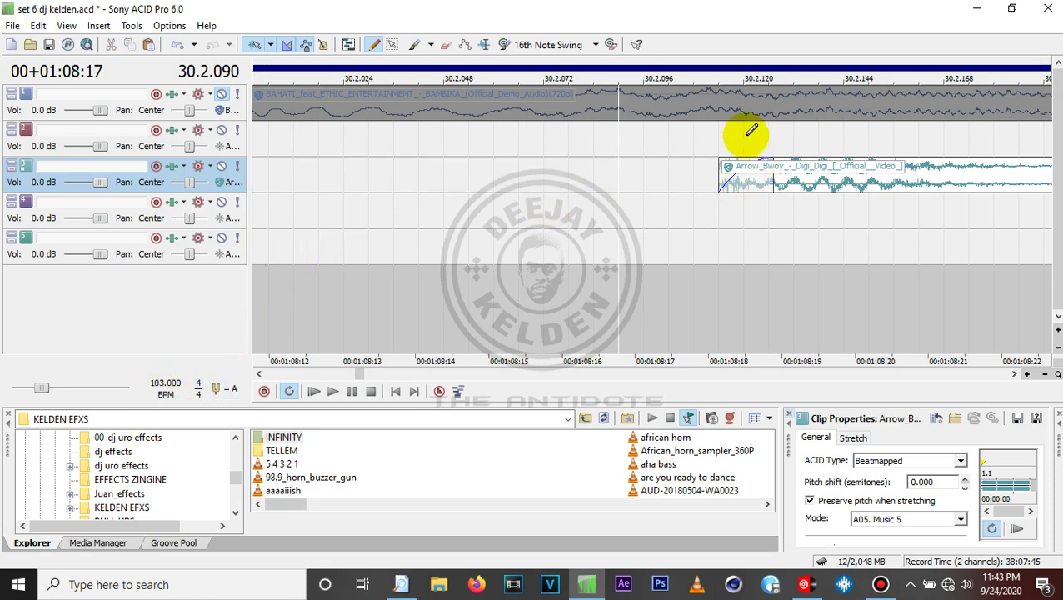
# Move the trimmed Digi Digi event so its start lines up with the marker at 31.1.
pyautogui.click(703, 174)
pyautogui.scroll(-10, 700, 185)
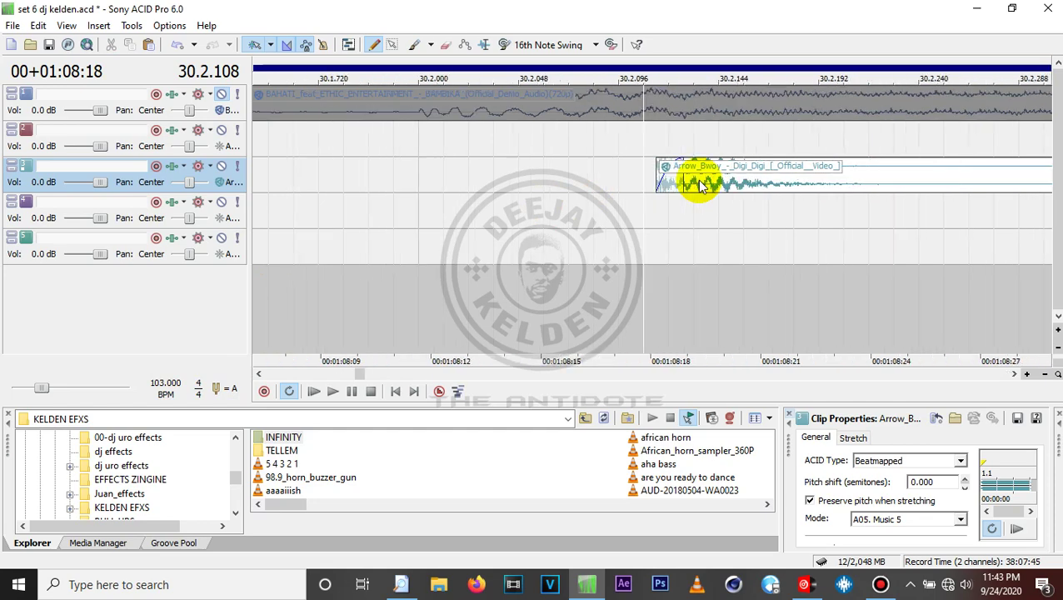
pyautogui.scroll(-5, 699, 185)
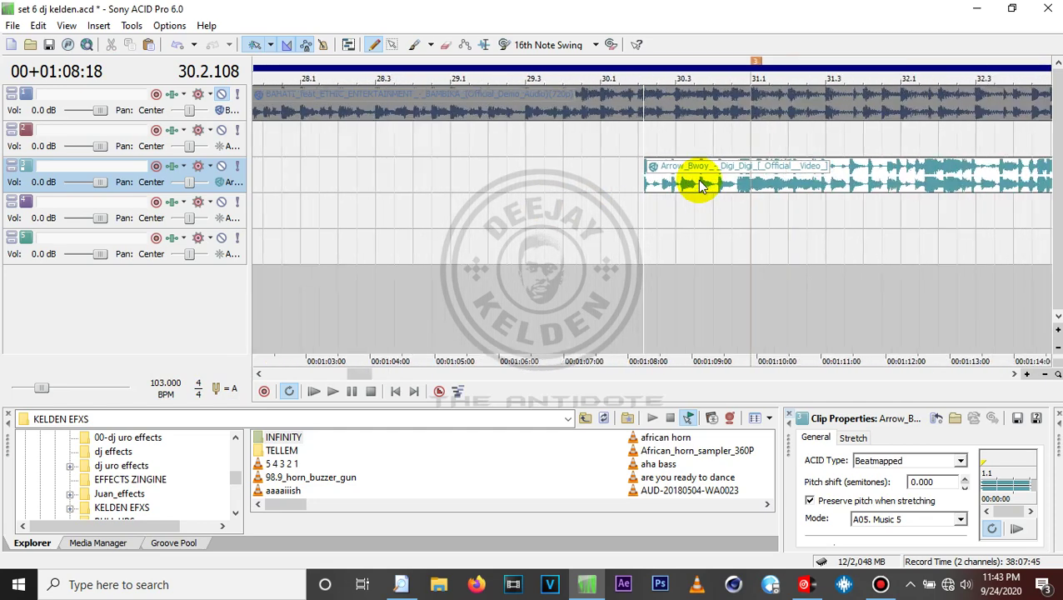
pyautogui.moveTo(683, 180); pyautogui.dragTo(718, 174)
pyautogui.click(720, 175)
pyautogui.scroll(8, 721, 178)
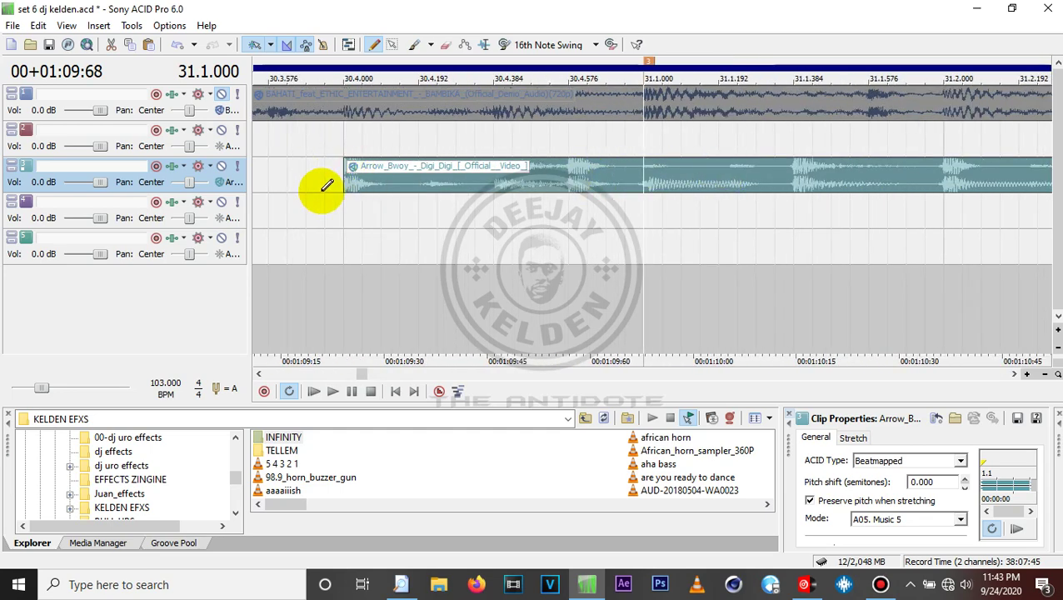
pyautogui.moveTo(351, 182); pyautogui.dragTo(673, 165)
pyautogui.click(678, 170)
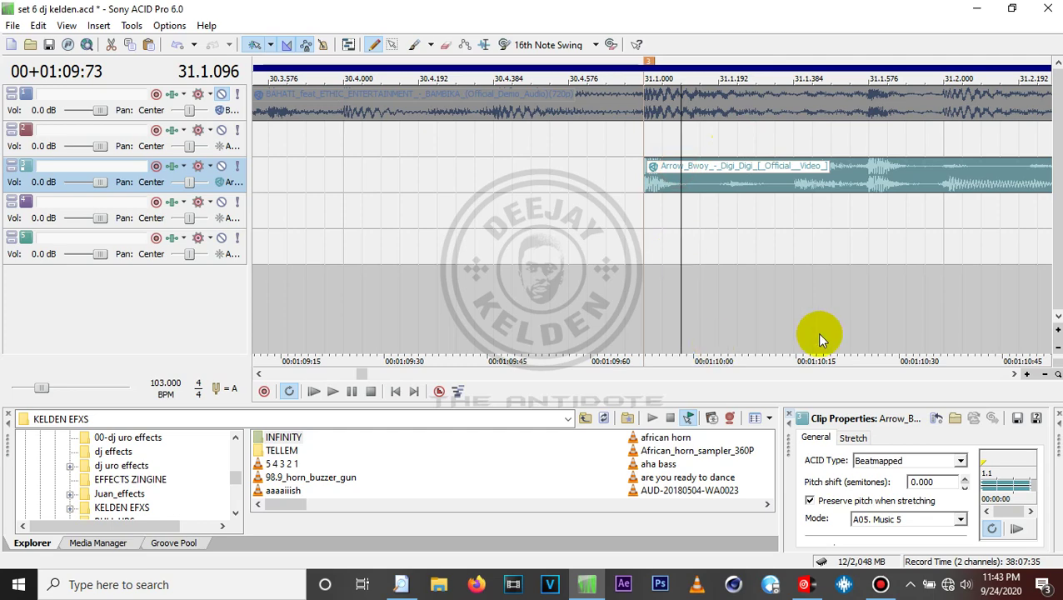
# Compare the beat alignment of the BAMBIKA and Digi Digi waveforms at 31.1.576.
pyautogui.scroll(-2, 813, 337)
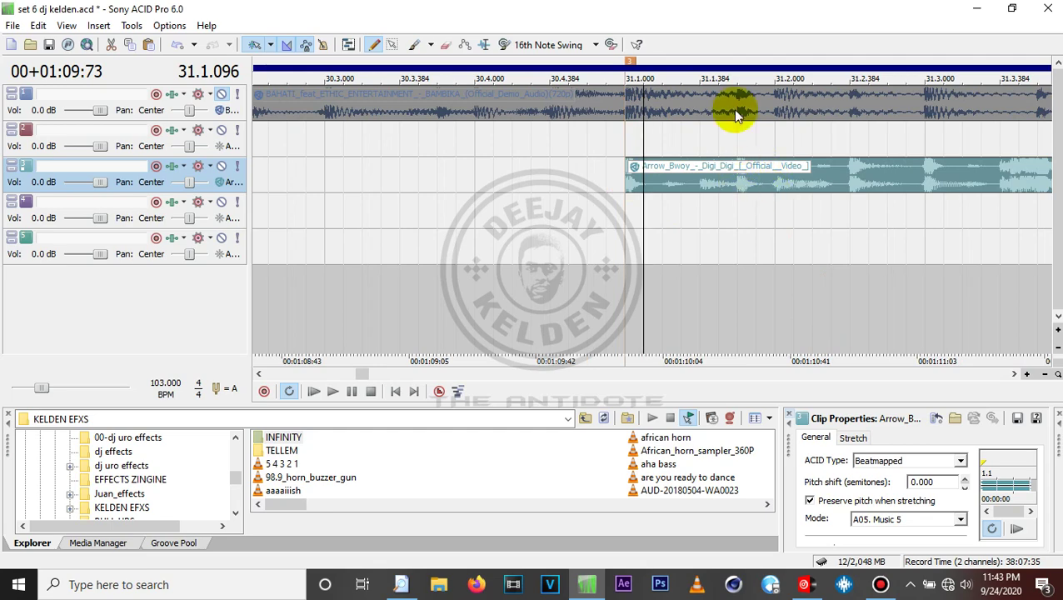
pyautogui.click(737, 133)
pyautogui.scroll(3, 737, 134)
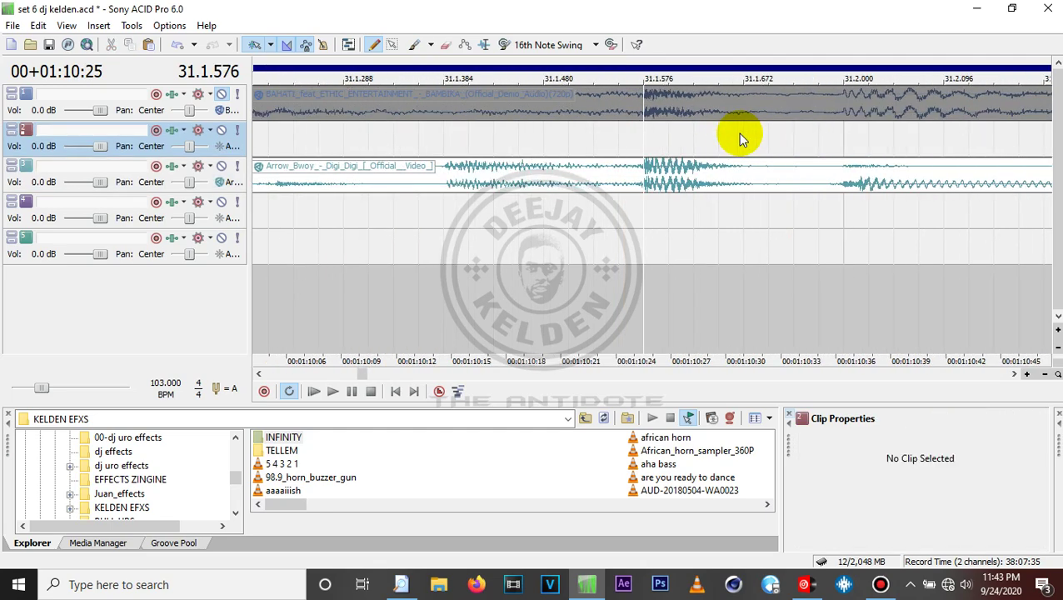
pyautogui.scroll(-5, 737, 134)
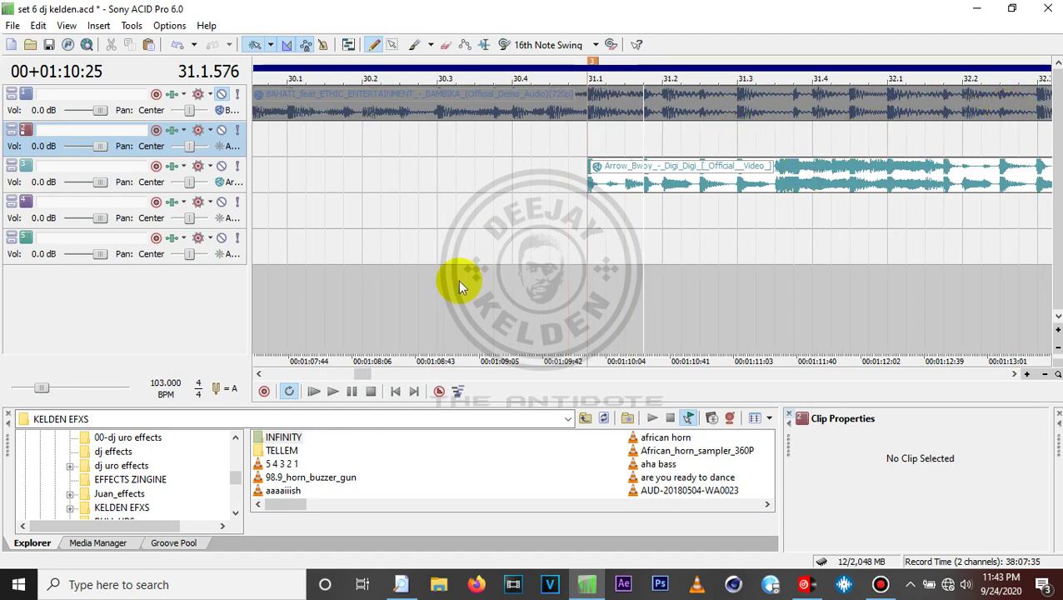
# Unmute the BAMBIKA track and play both songs together from 29.4 through the transition.
pyautogui.click(221, 94)
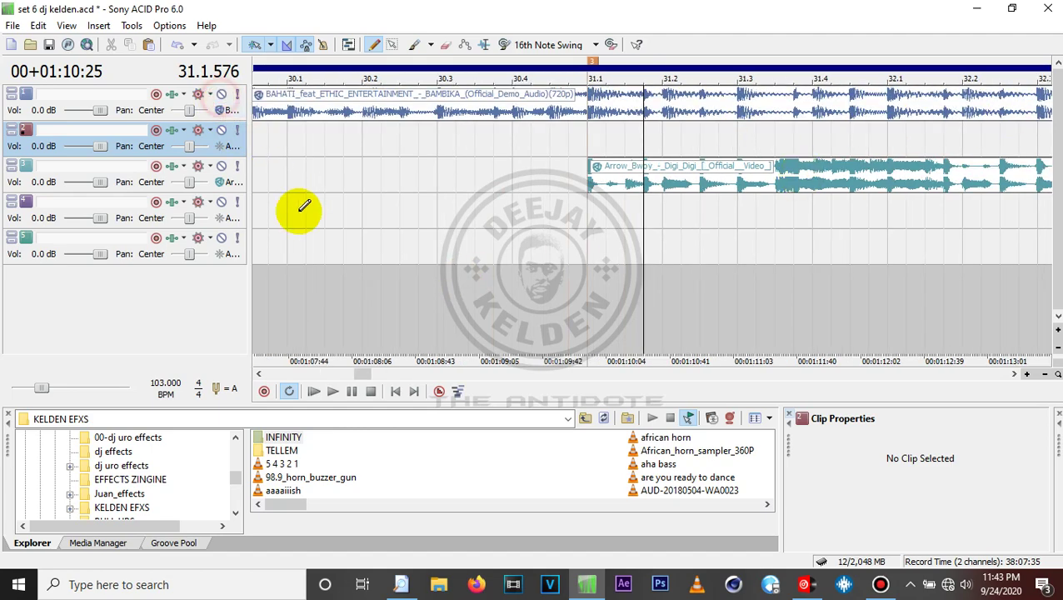
pyautogui.click(300, 208)
pyautogui.scroll(-1, 301, 215)
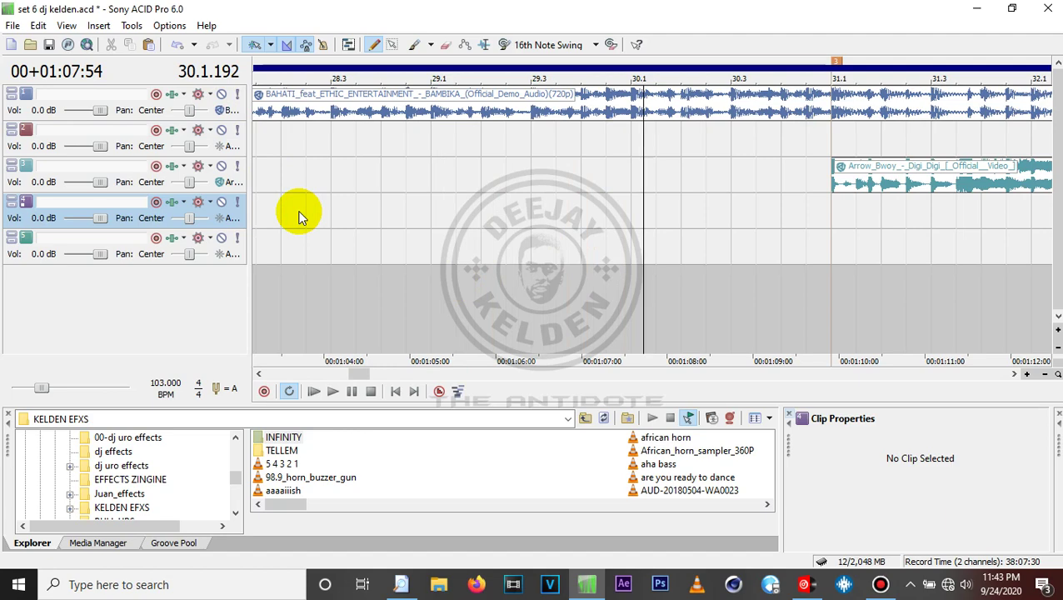
pyautogui.scroll(-1, 302, 215)
pyautogui.scroll(-1, 300, 215)
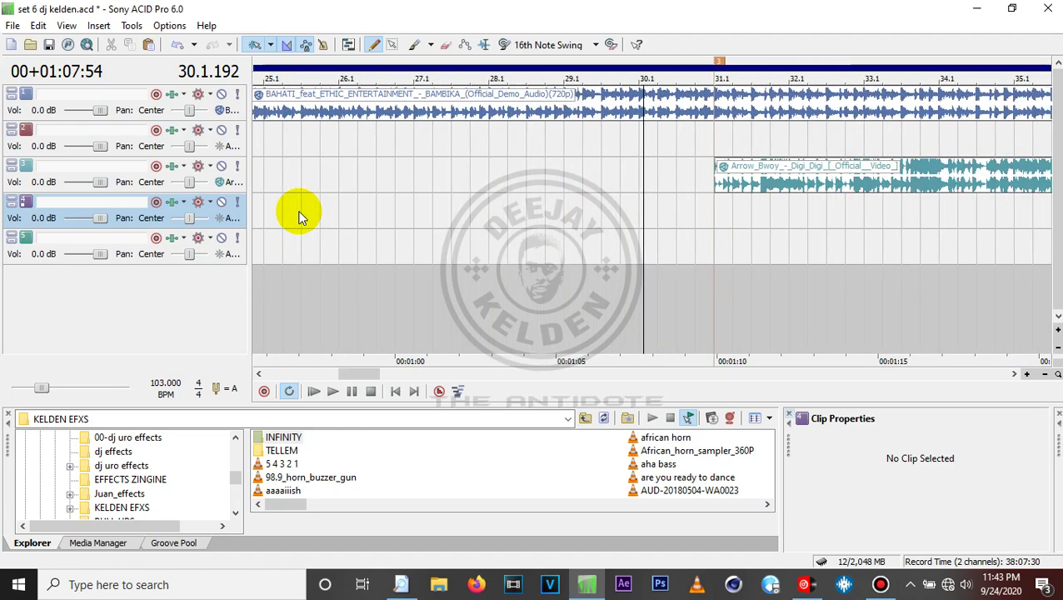
pyautogui.click(621, 254)
pyautogui.press('space')
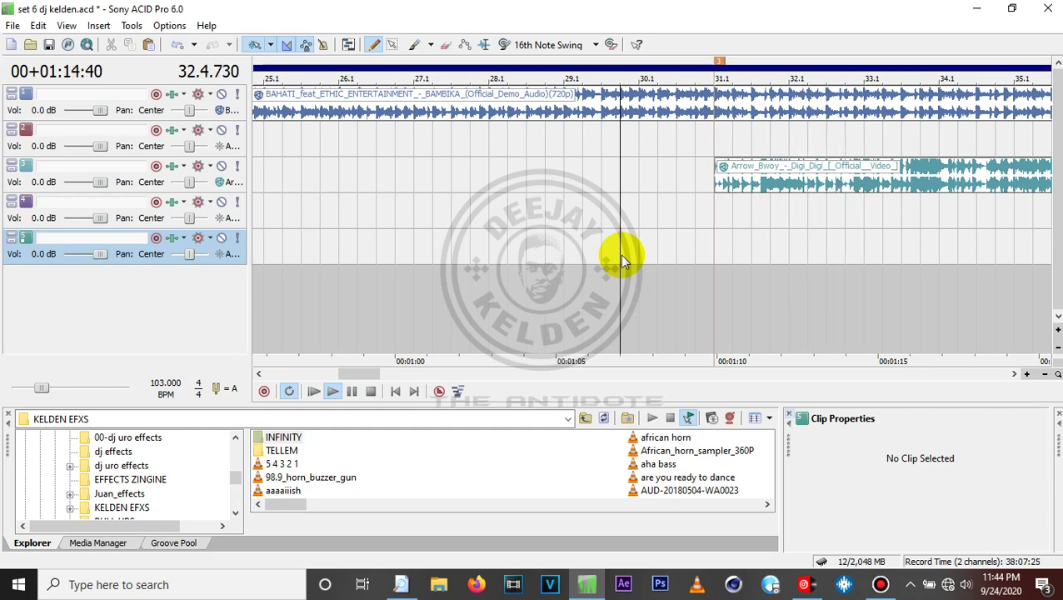
pyautogui.scroll(-1, 620, 254)
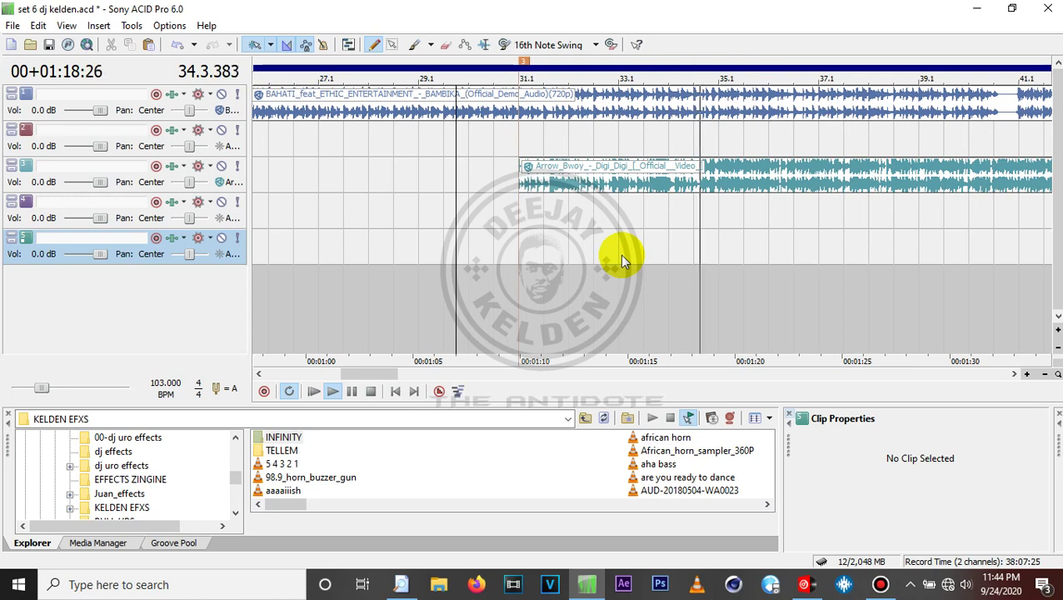
pyautogui.press('space')
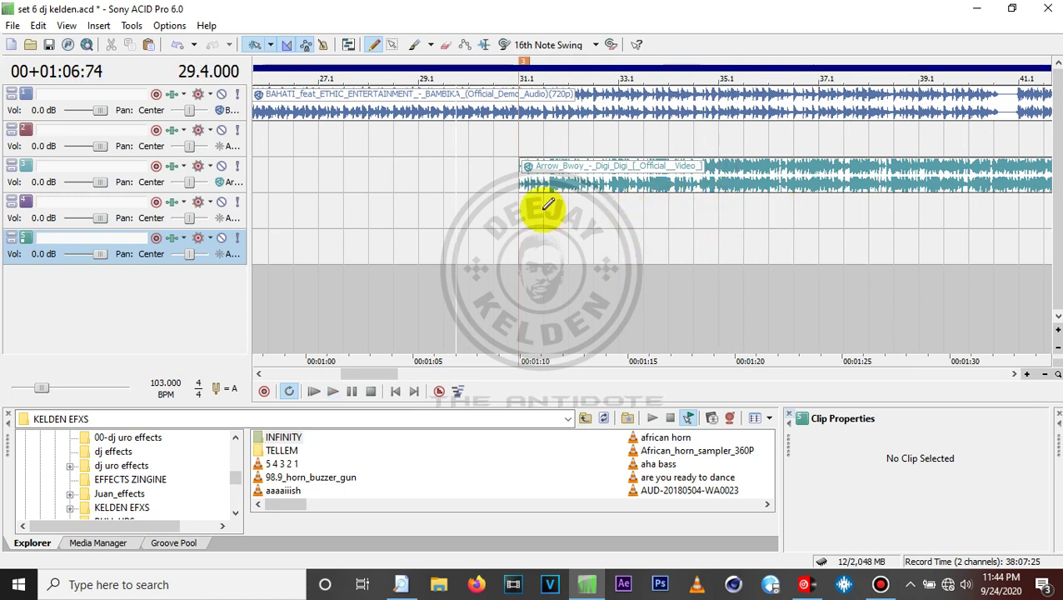
# Examine the overlap of the two songs around the 31.1 marker, setting the cursor at 31.1.384.
pyautogui.click(494, 202)
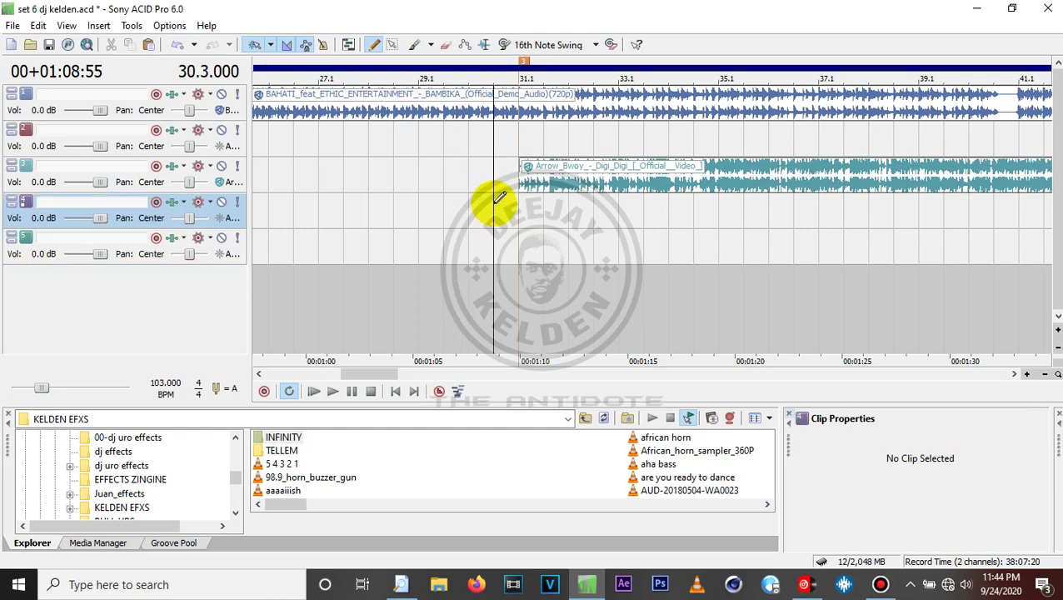
pyautogui.scroll(5, 606, 196)
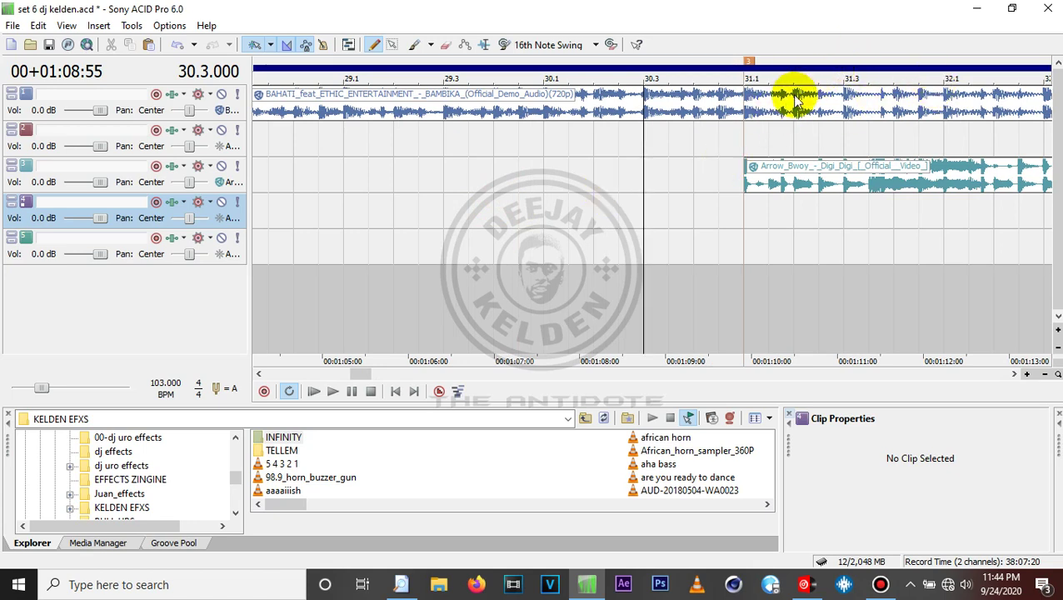
pyautogui.click(768, 111)
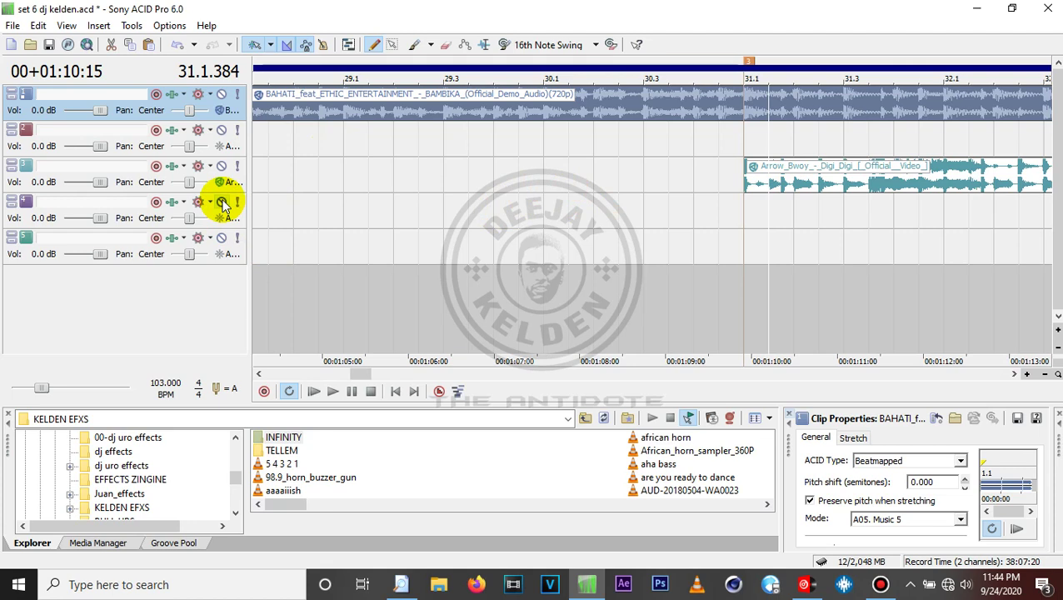
# Add the Sony Flange/Wah-Wah effect after Track EQ in the effects chain of track 4.
pyautogui.click(171, 204)
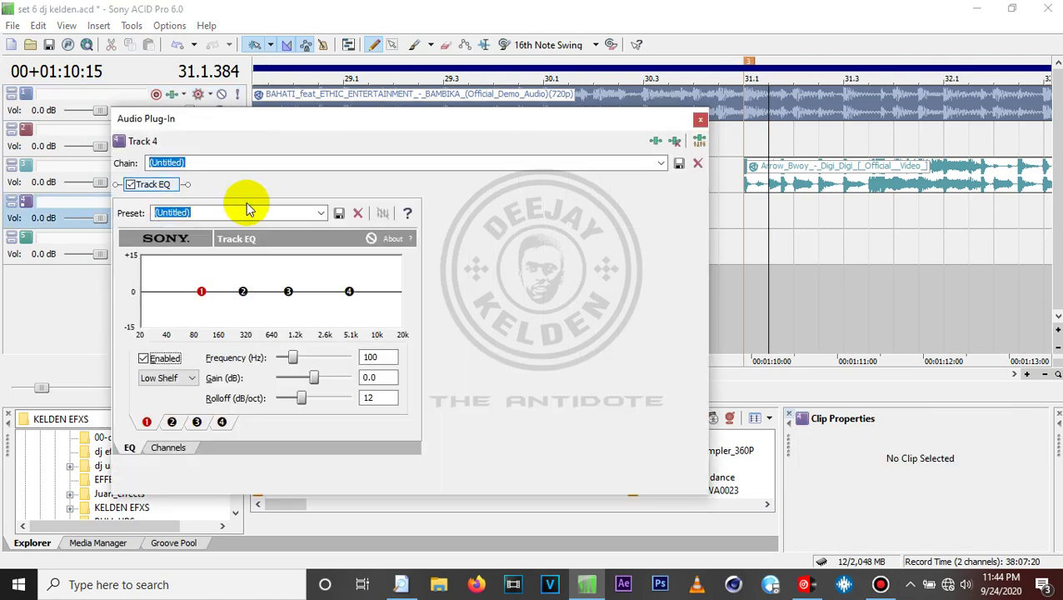
pyautogui.click(657, 142)
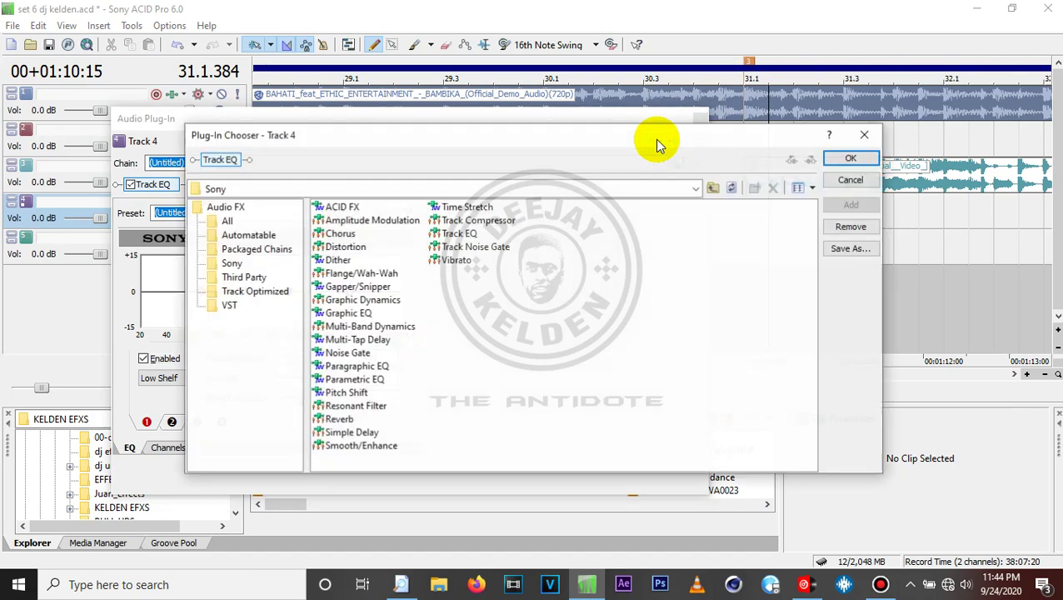
pyautogui.click(349, 273)
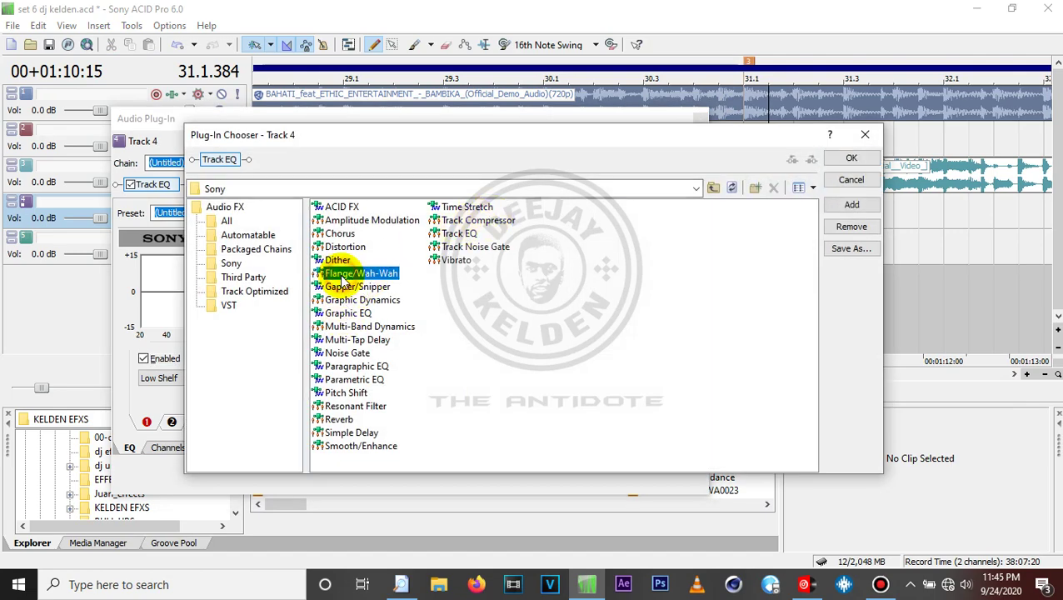
pyautogui.click(850, 207)
pyautogui.click(851, 158)
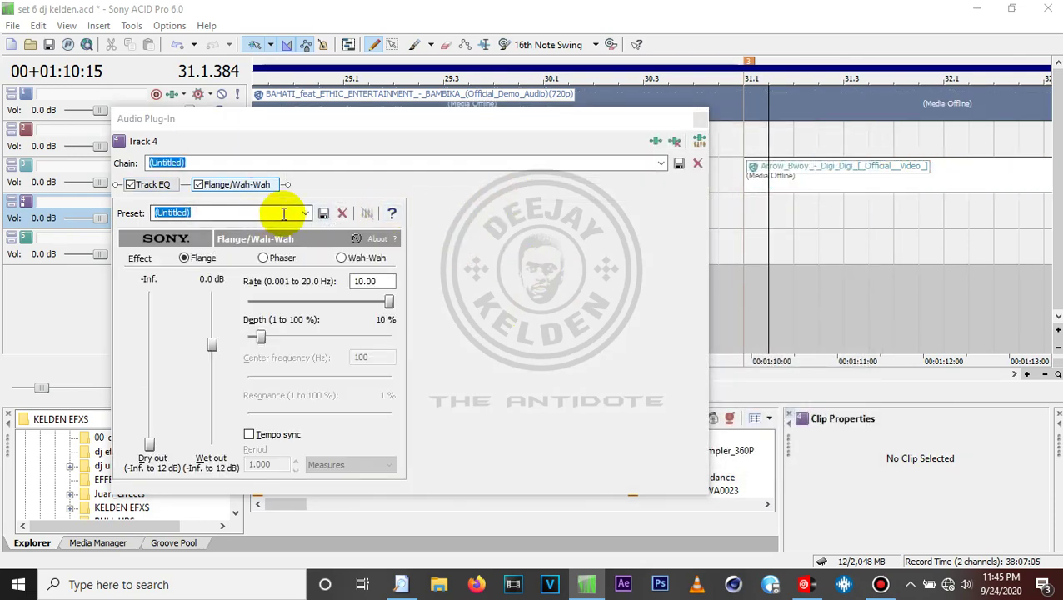
pyautogui.press('F1')
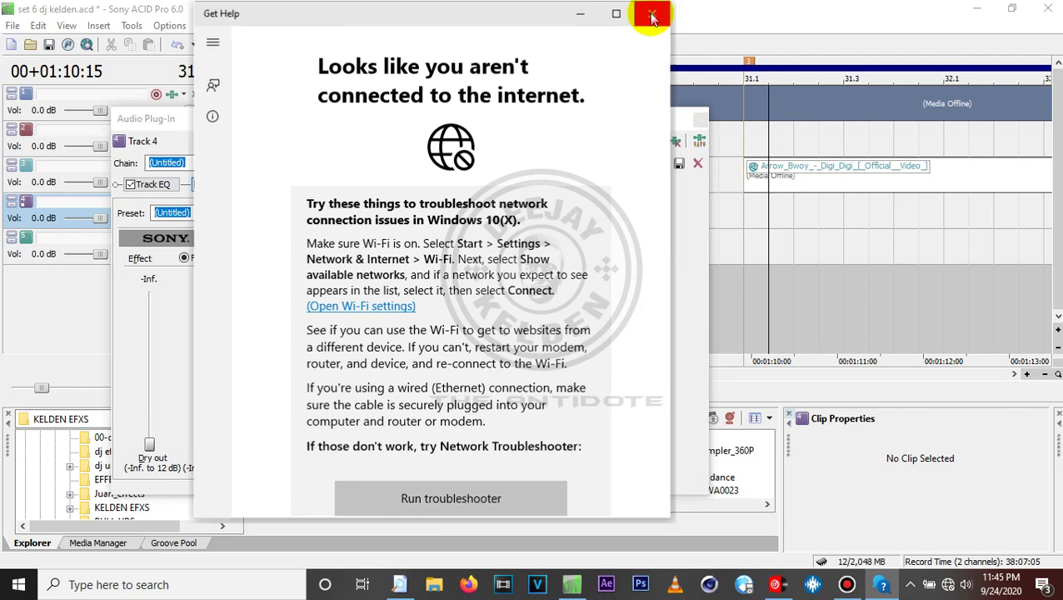
pyautogui.click(652, 13)
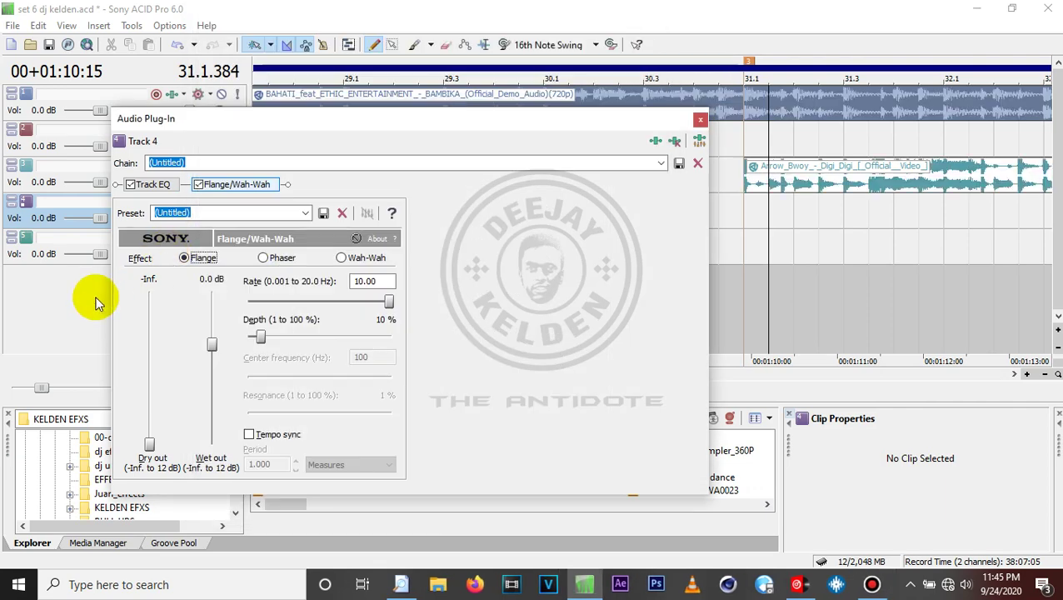
# Apply the Wah-wah 4 preset to track 4's Flange/Wah-Wah effect and close the plug-in window.
pyautogui.click(304, 214)
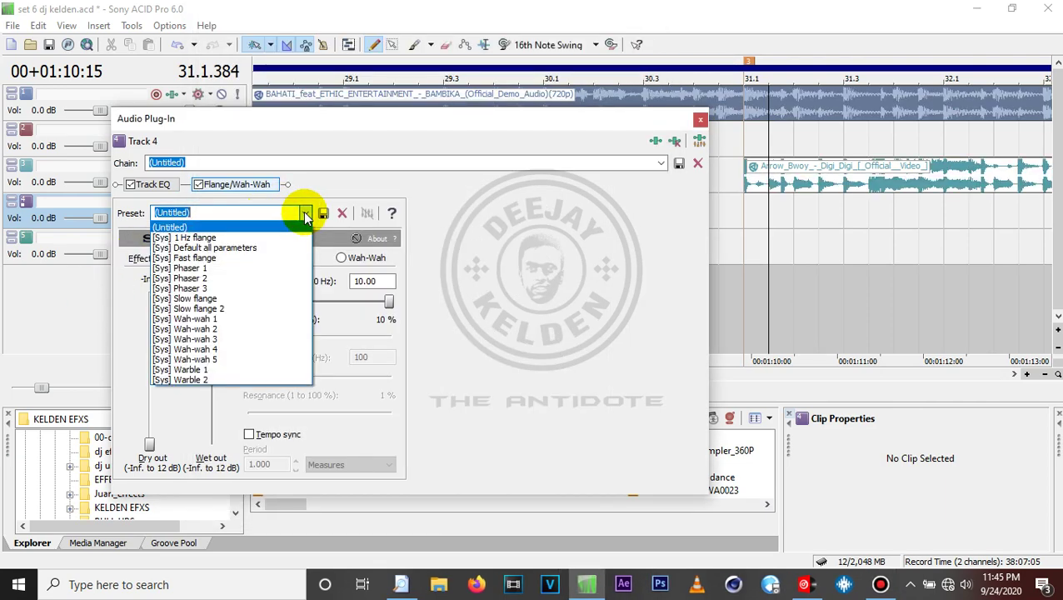
pyautogui.click(214, 349)
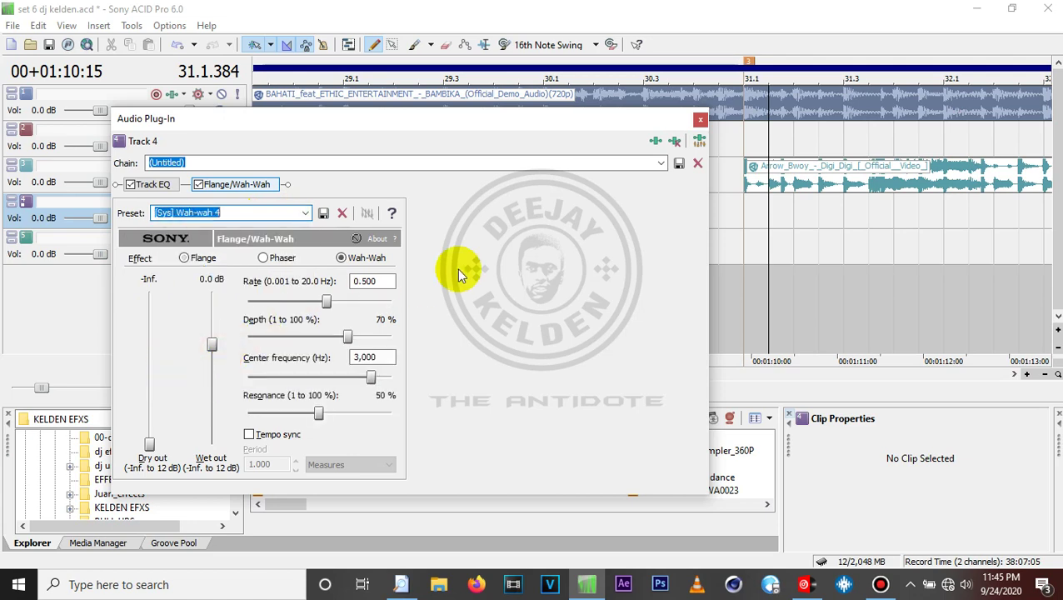
pyautogui.click(767, 234)
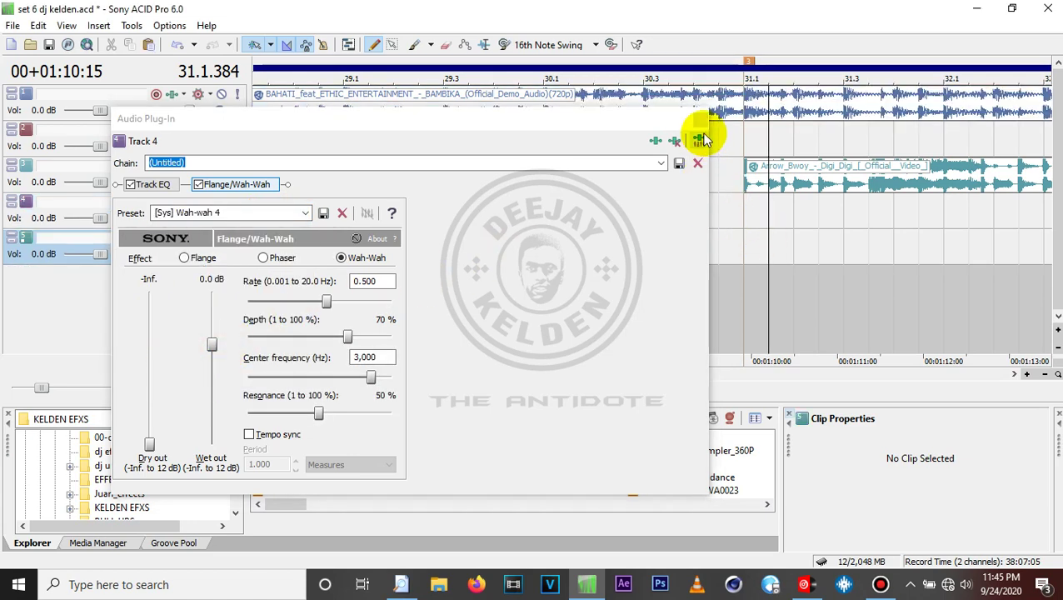
pyautogui.click(698, 119)
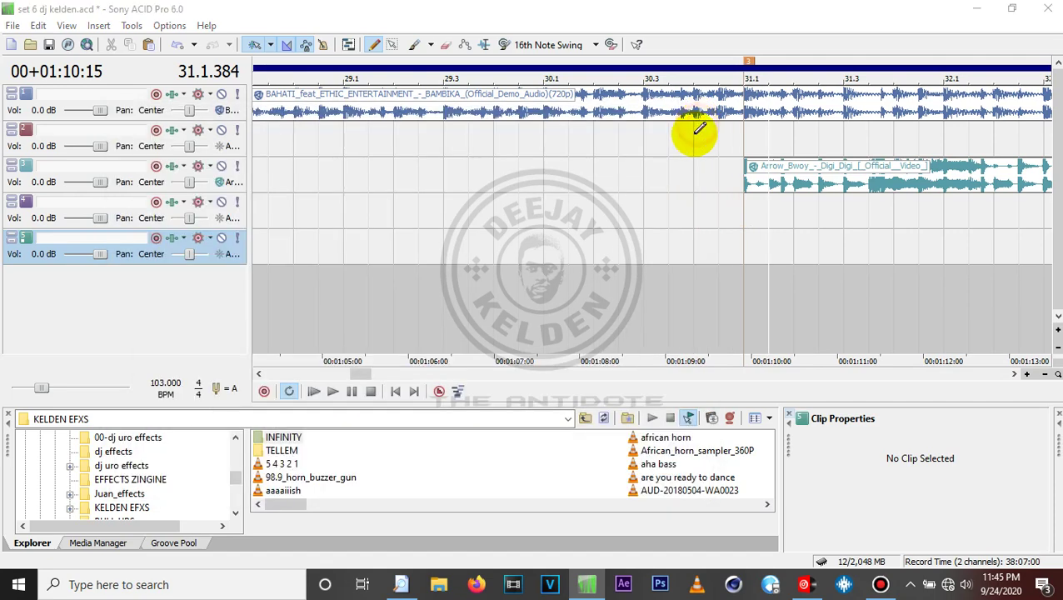
# Dismiss the Get Help window and name track 4 WAH WAH 4.
pyautogui.press('F1')
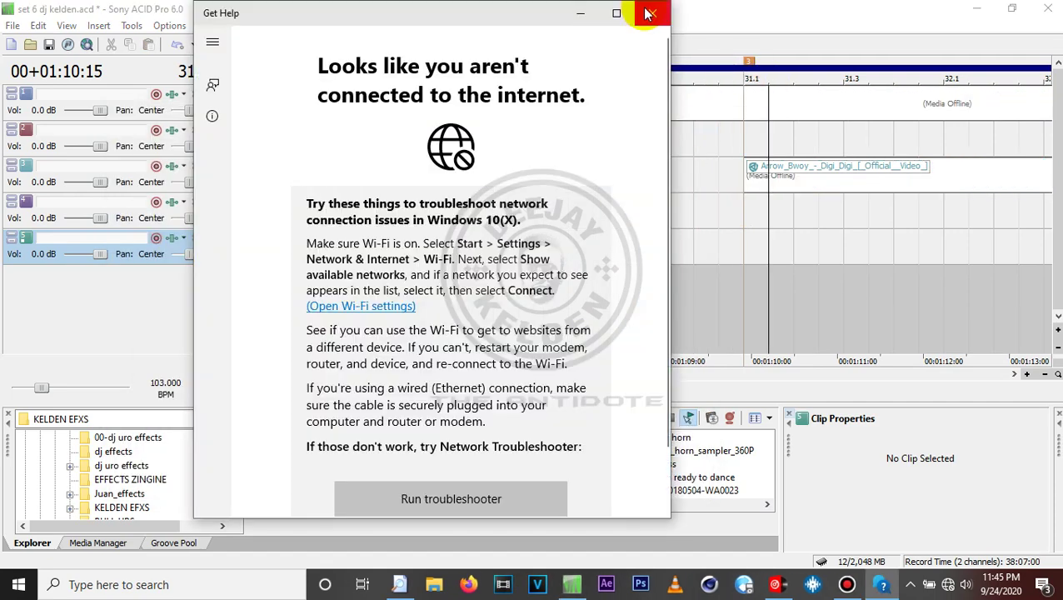
pyautogui.click(582, 16)
pyautogui.click(61, 201)
pyautogui.doubleClick(62, 202)
pyautogui.write('WAH WAH')
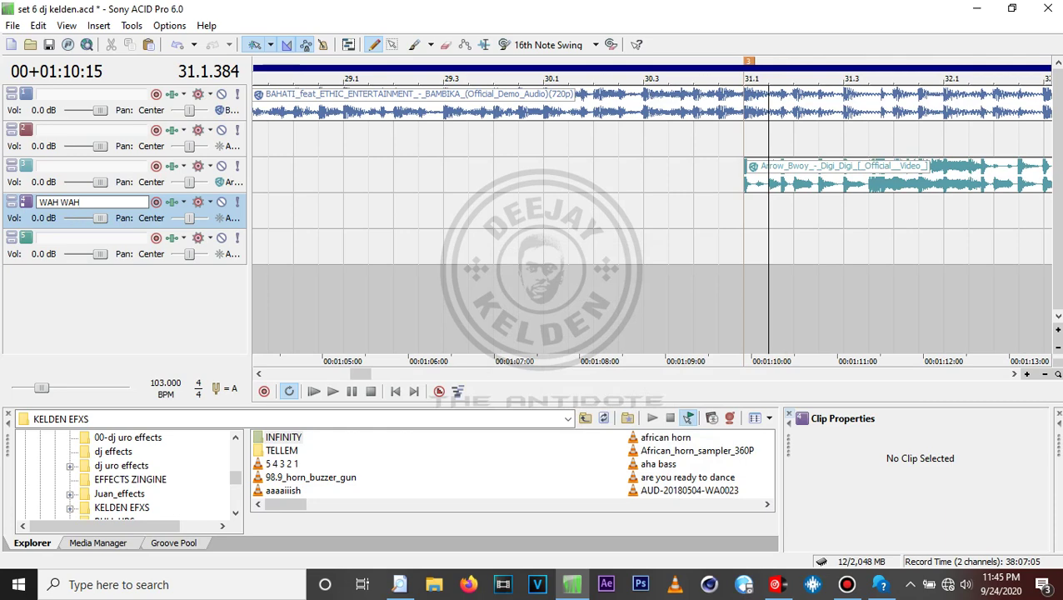
pyautogui.write(' 4')
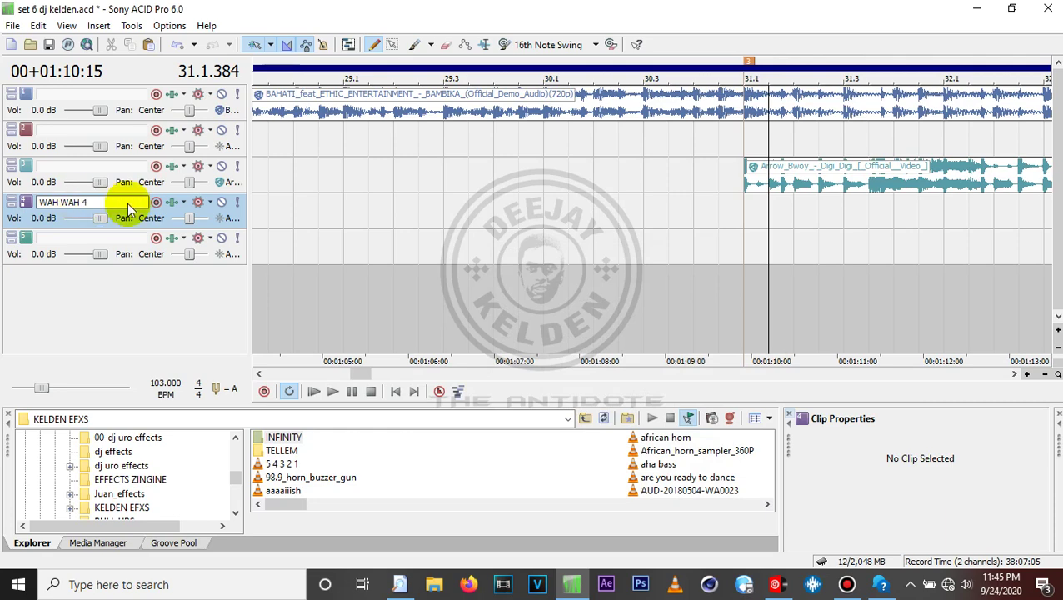
# Add the Sony Flange/Wah-Wah effect after Track EQ in the effects chain of track 5.
pyautogui.click(317, 231)
pyautogui.click(171, 239)
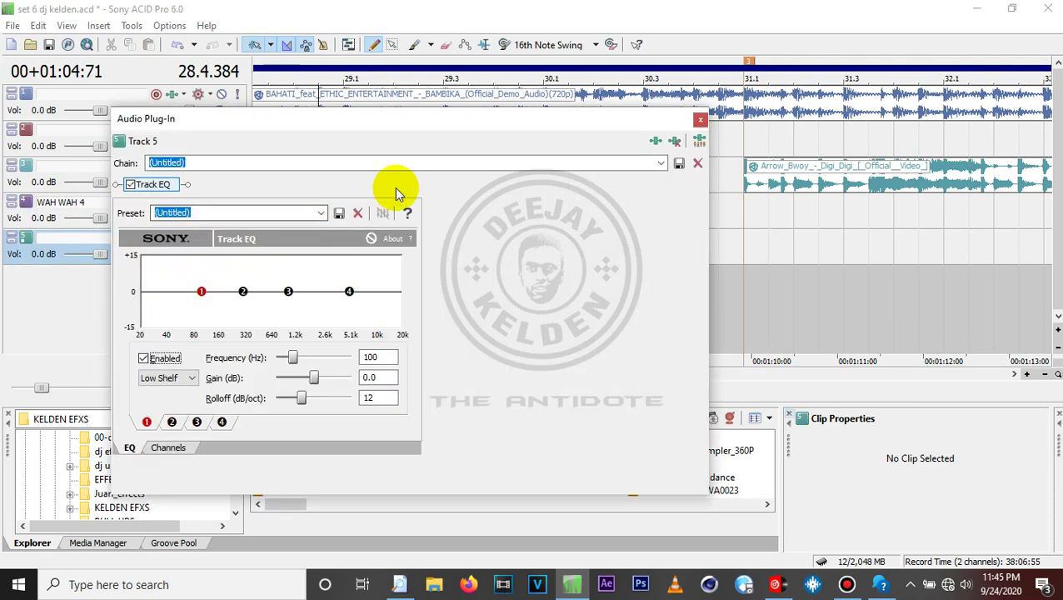
pyautogui.click(654, 138)
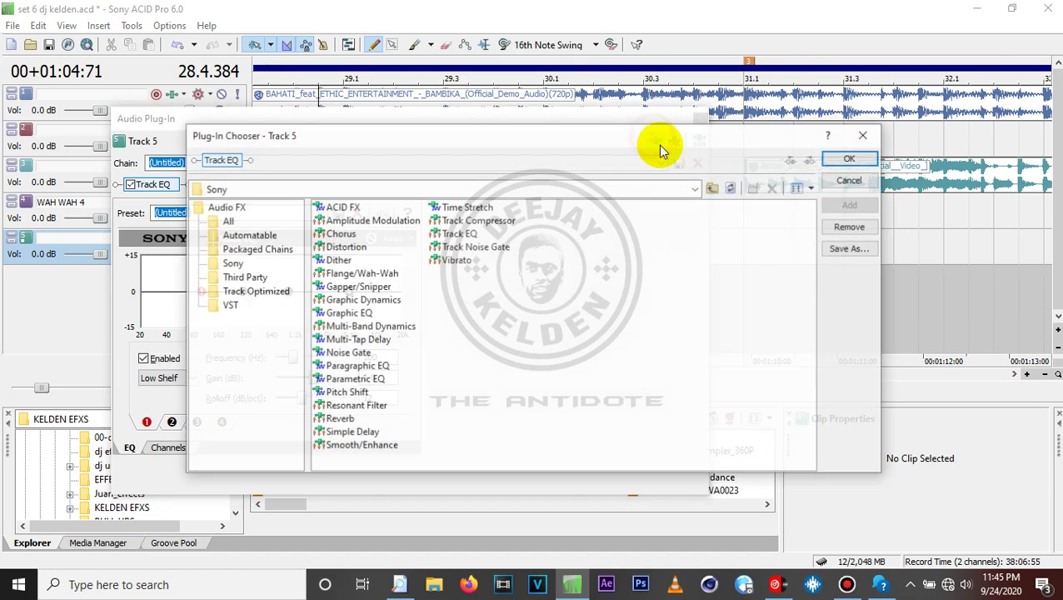
pyautogui.click(363, 274)
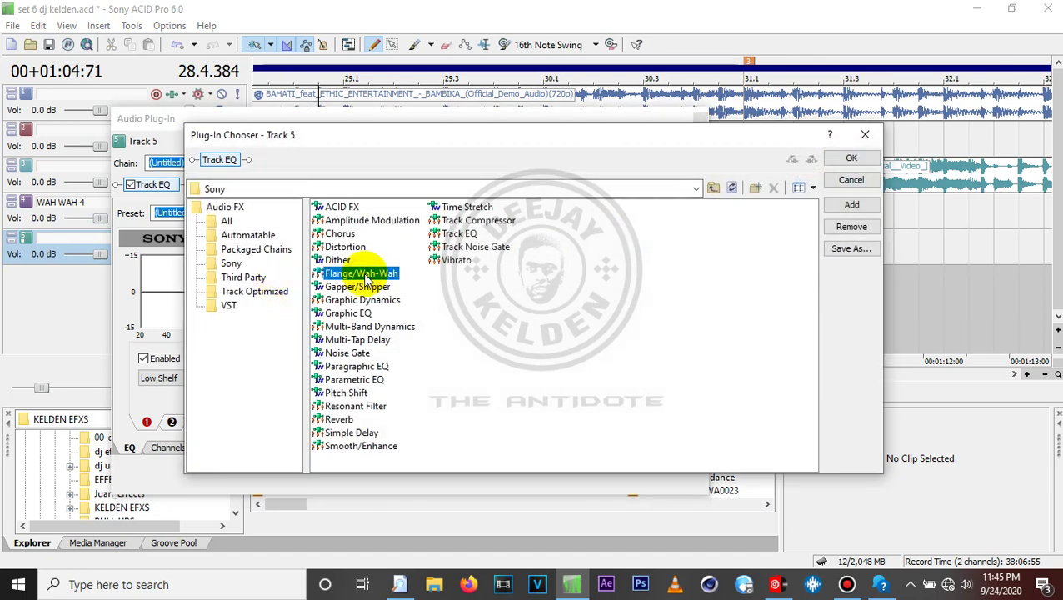
pyautogui.click(847, 204)
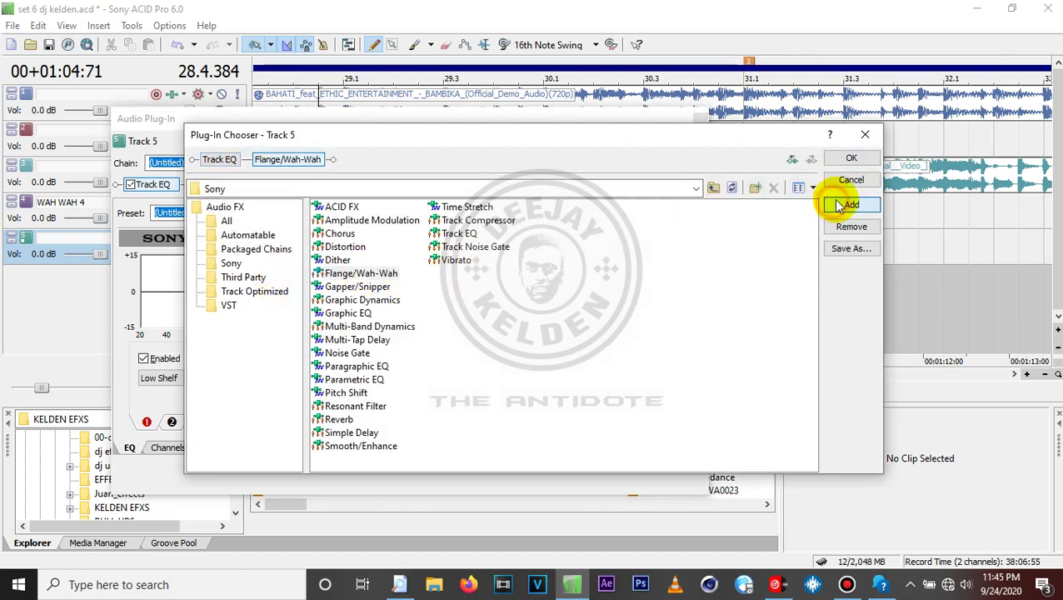
pyautogui.click(864, 159)
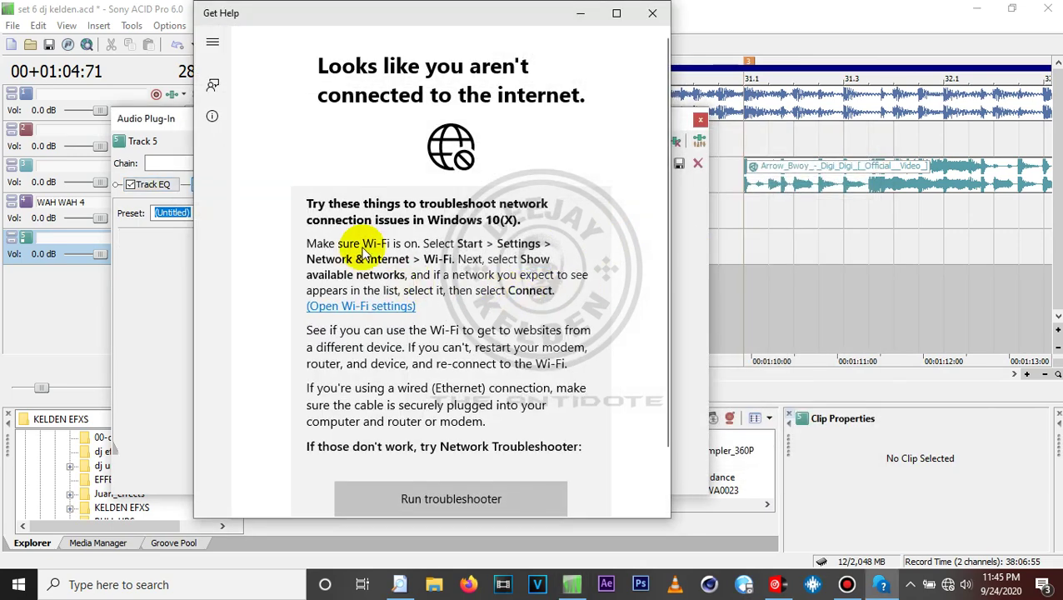
pyautogui.click(650, 14)
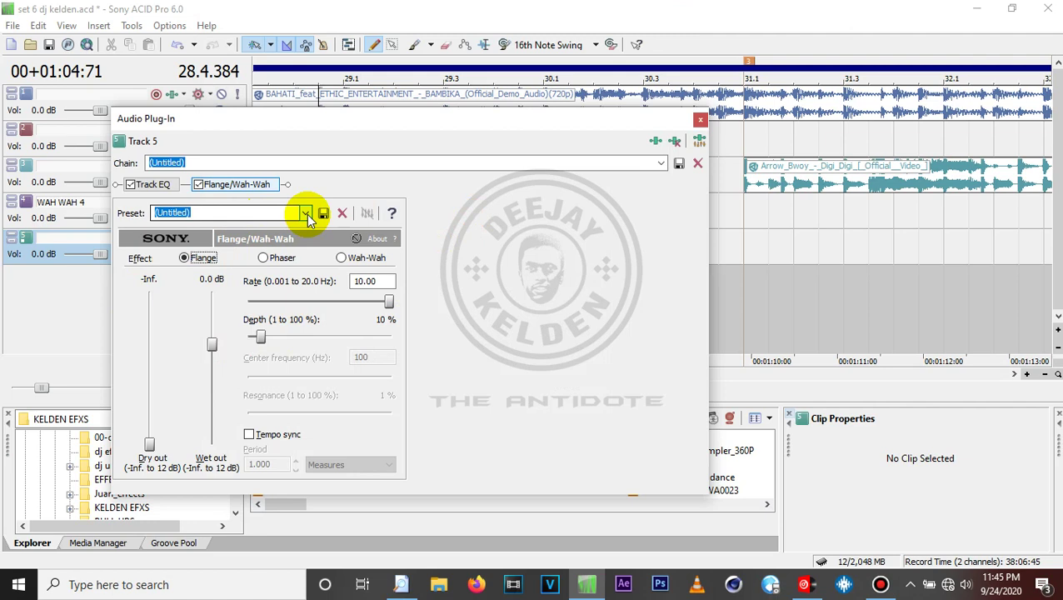
# Apply the Slow flange preset to track 5's Flange/Wah-Wah effect, then close the plug-in and help windows.
pyautogui.click(306, 214)
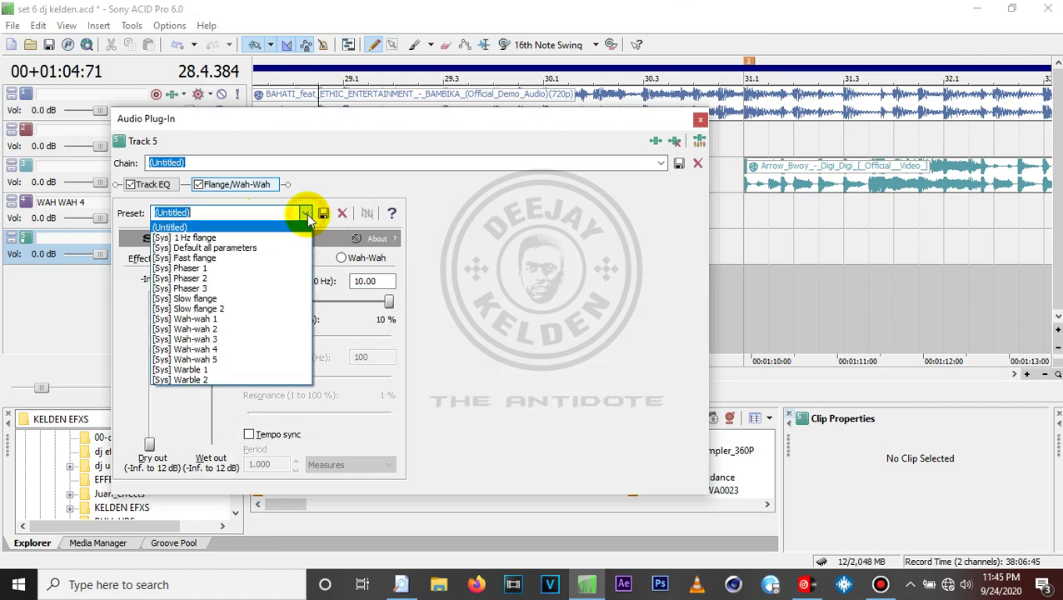
pyautogui.click(242, 299)
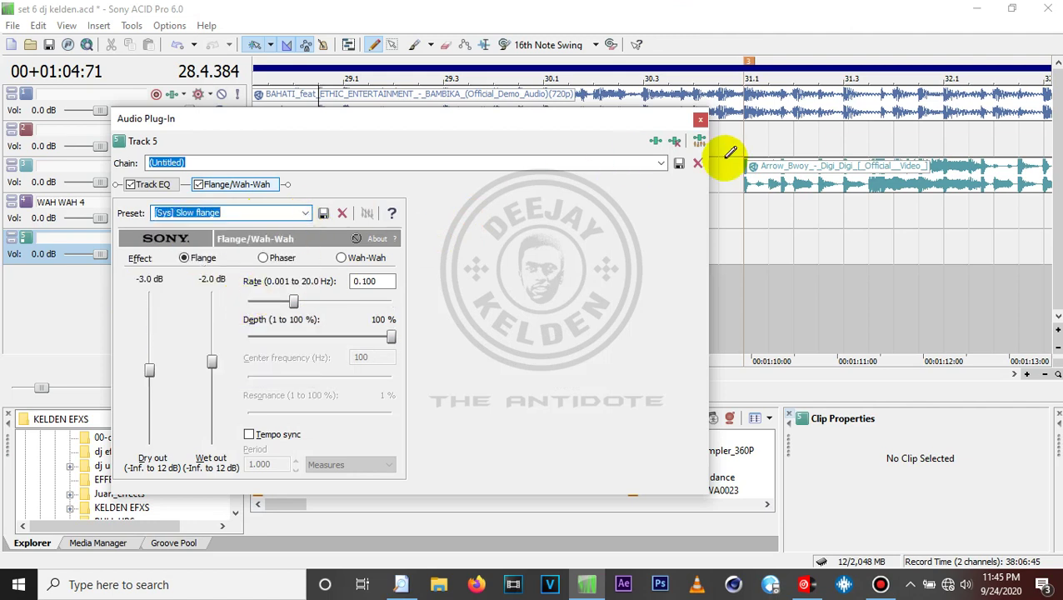
pyautogui.click(758, 208)
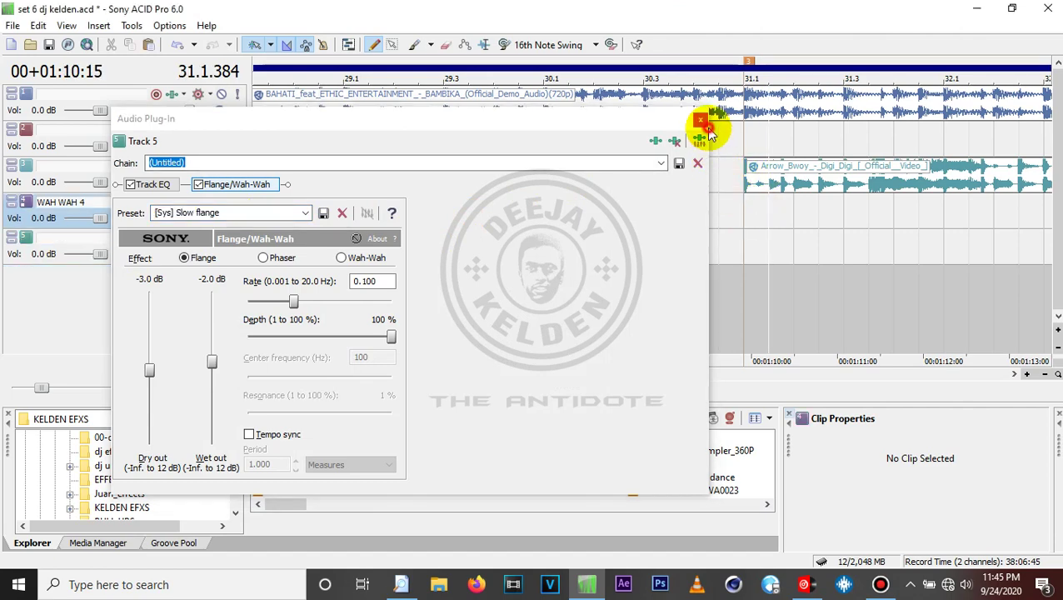
pyautogui.click(700, 120)
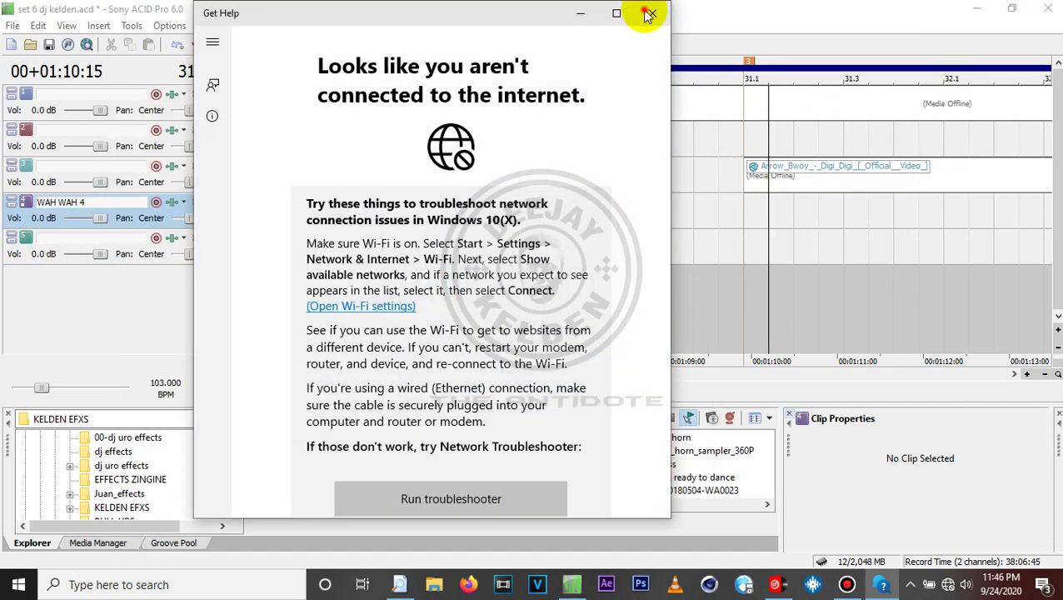
pyautogui.click(647, 10)
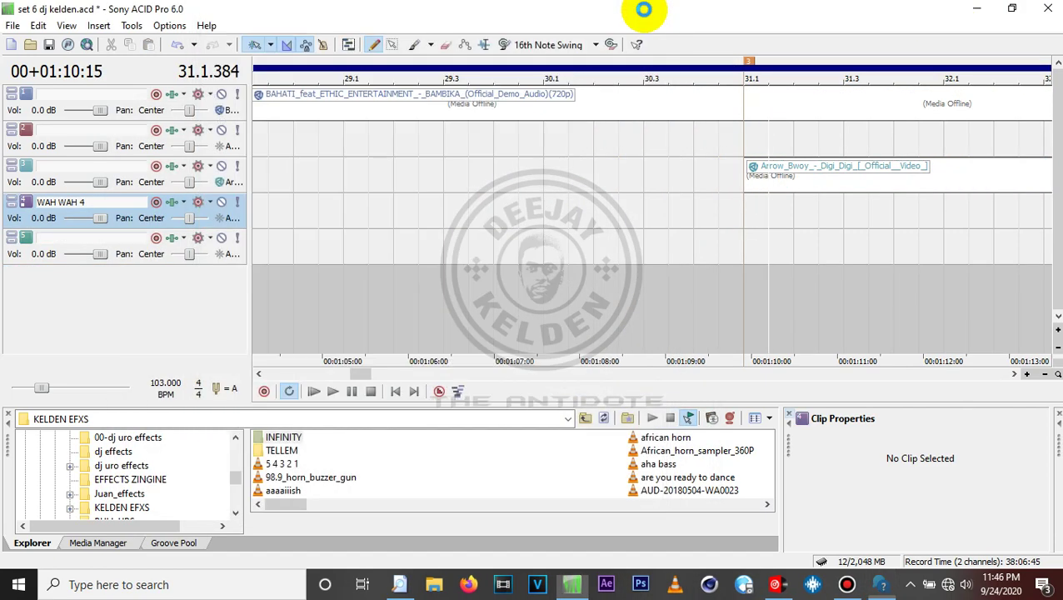
# Name track 5 SLOW FLANGE.
pyautogui.click(59, 236)
pyautogui.click(59, 237)
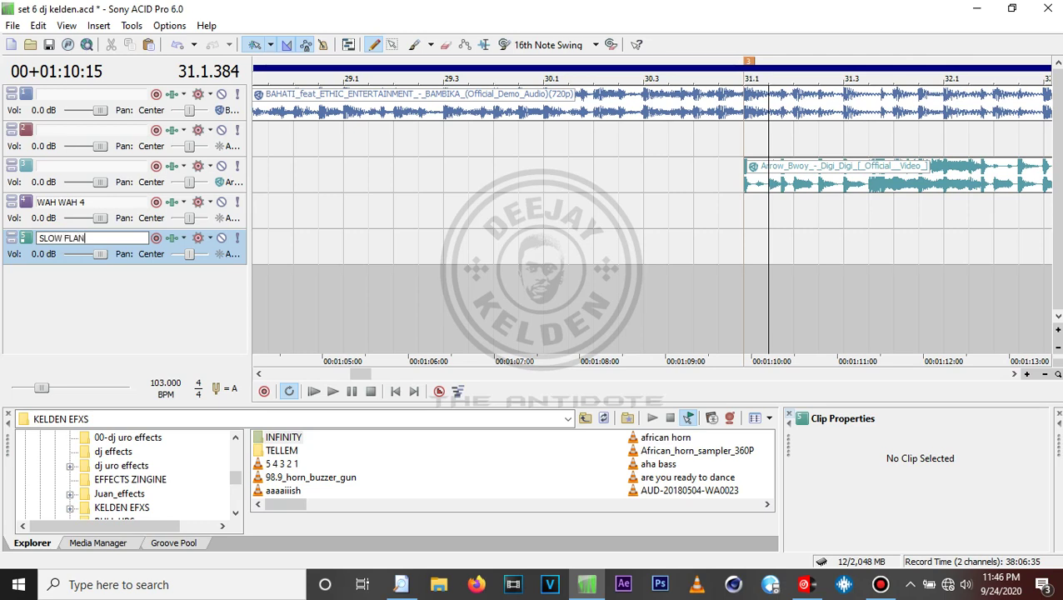
pyautogui.click(643, 202)
pyautogui.click(725, 237)
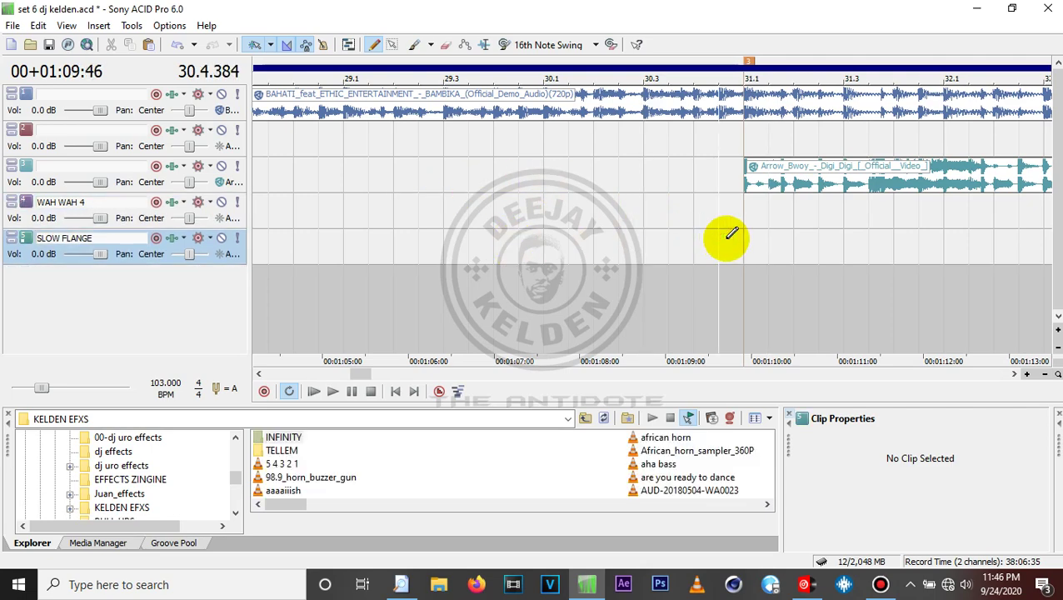
# Split the BAMBIKA clip on track 1 at 31.1.000, where the Digi Digi song begins.
pyautogui.scroll(-2, 726, 239)
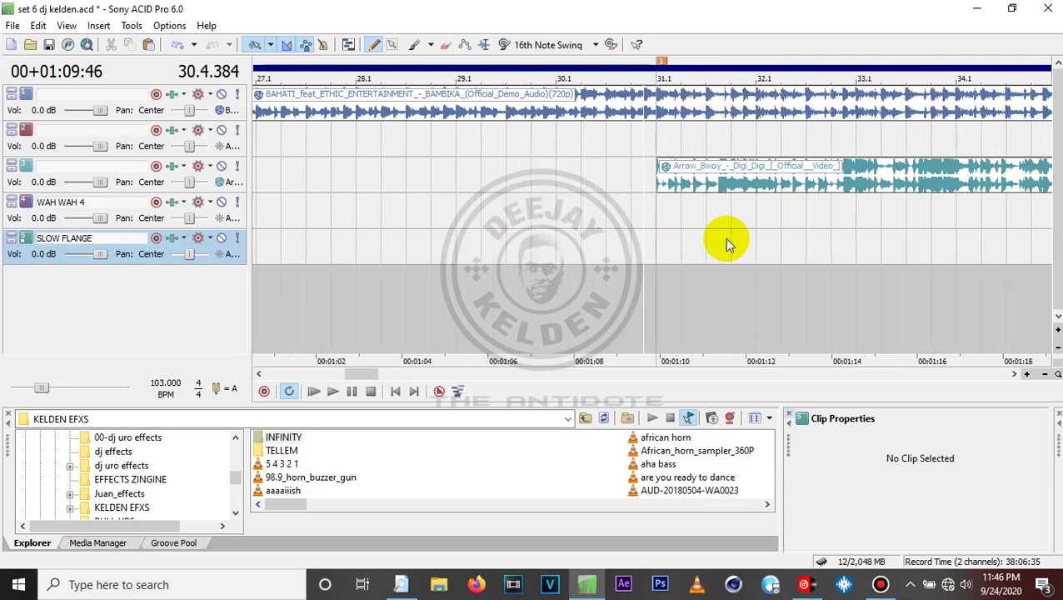
pyautogui.click(657, 110)
pyautogui.scroll(4, 655, 108)
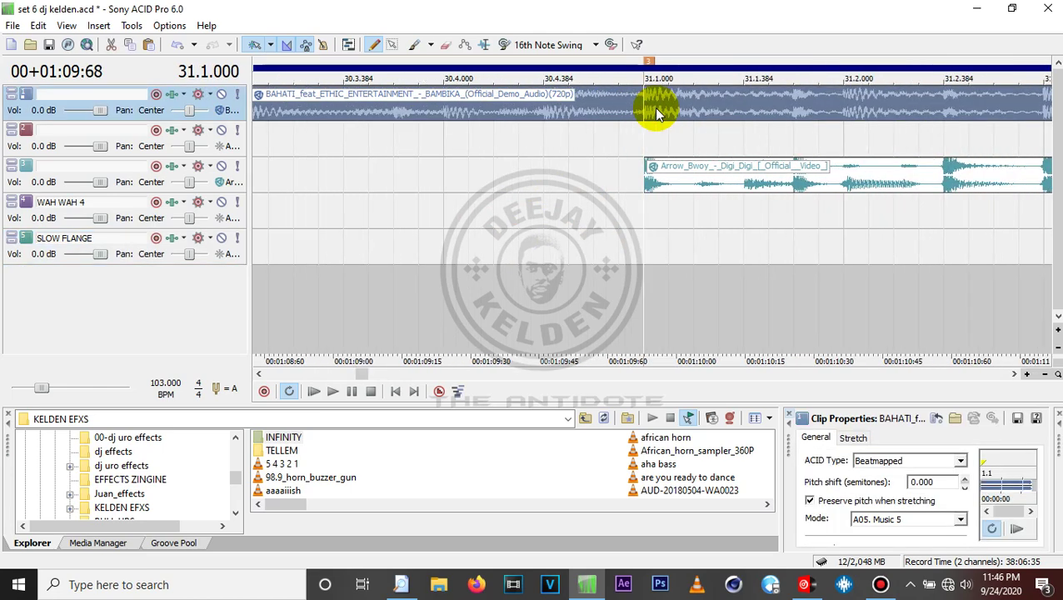
pyautogui.press('s')
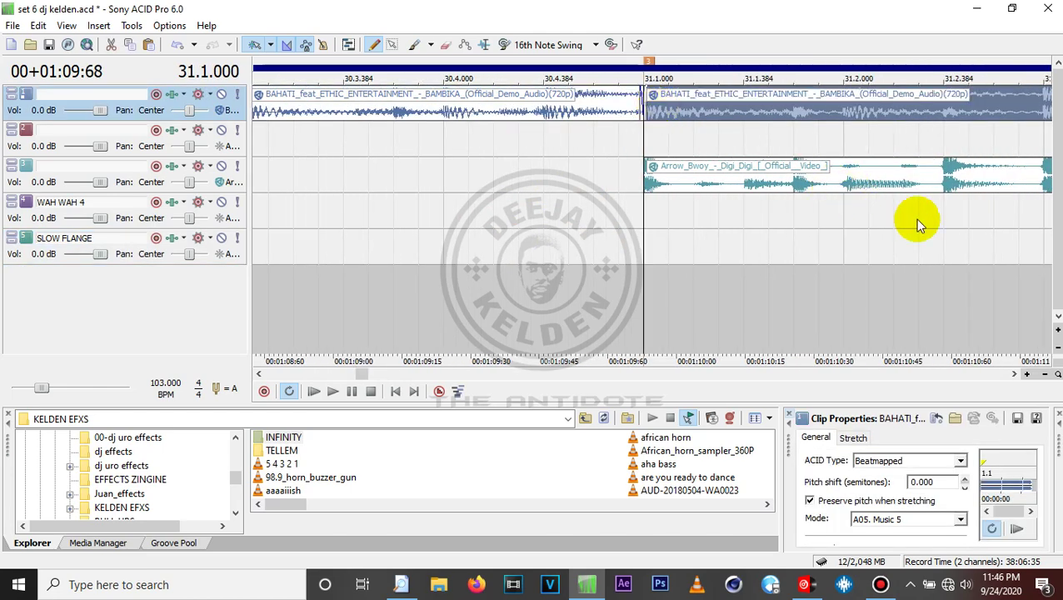
# Play both songs together from 30.3 through their overlap, then stop playback with the cursor at 35.1.000.
pyautogui.scroll(-3, 915, 218)
pyautogui.scroll(-2, 915, 218)
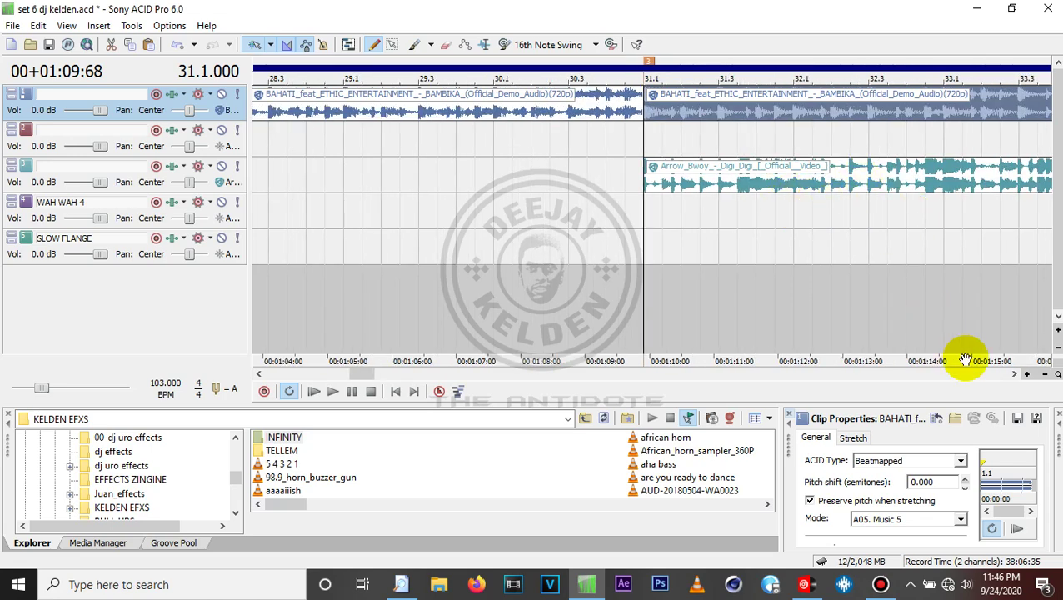
pyautogui.click(1012, 373)
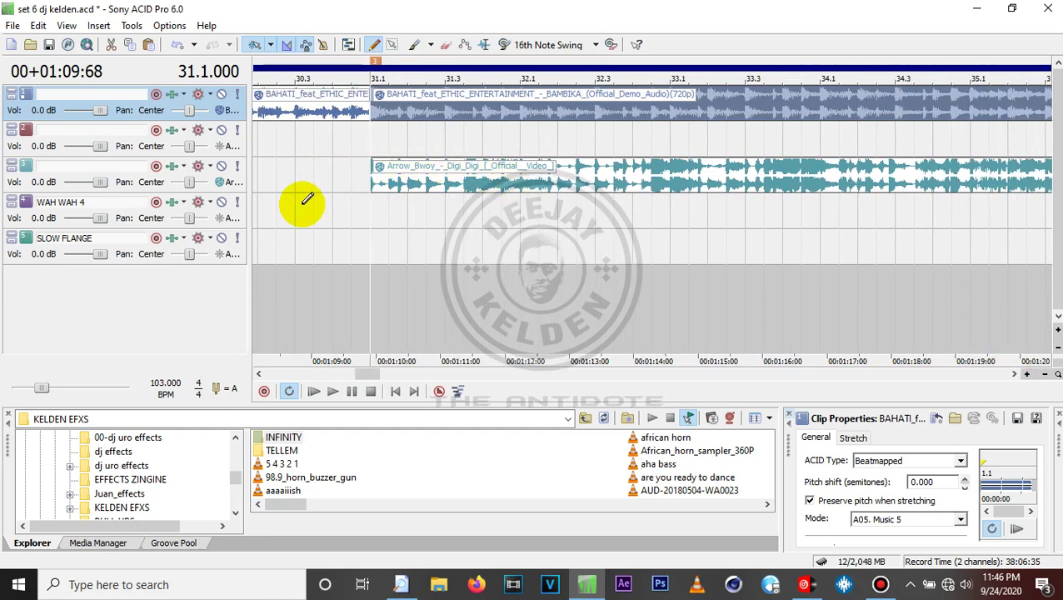
pyautogui.click(480, 182)
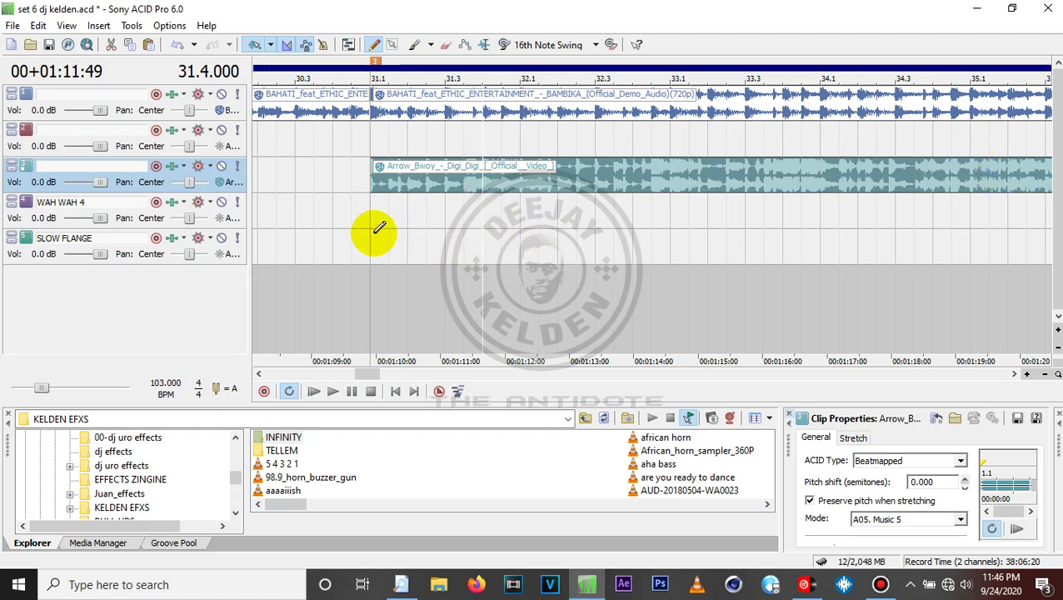
pyautogui.click(294, 228)
pyautogui.press('space')
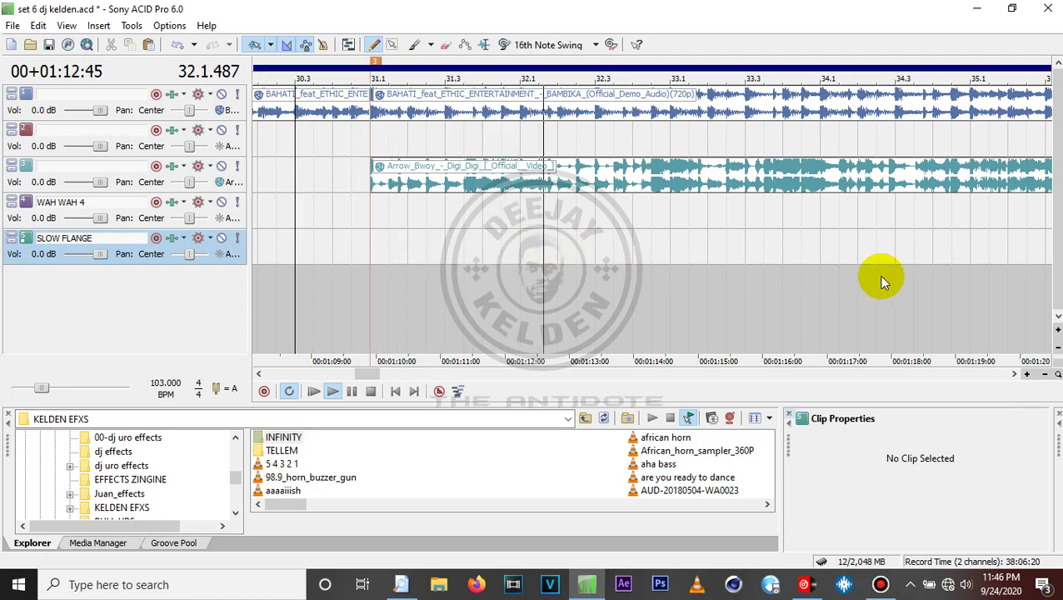
pyautogui.click(1014, 375)
pyautogui.click(1014, 375)
pyautogui.click(1014, 375)
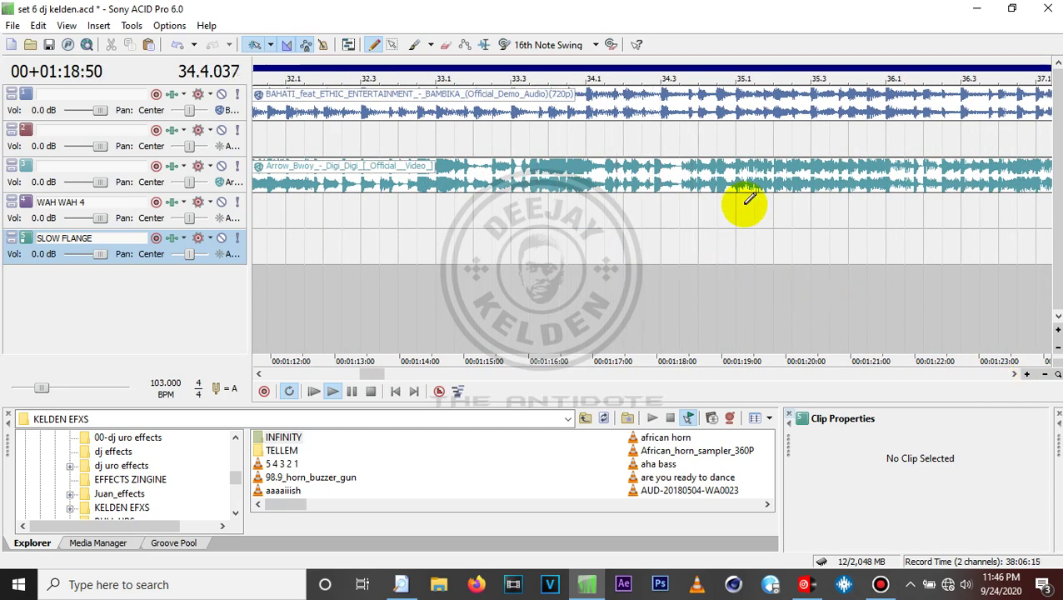
pyautogui.click(735, 179)
pyautogui.press('space')
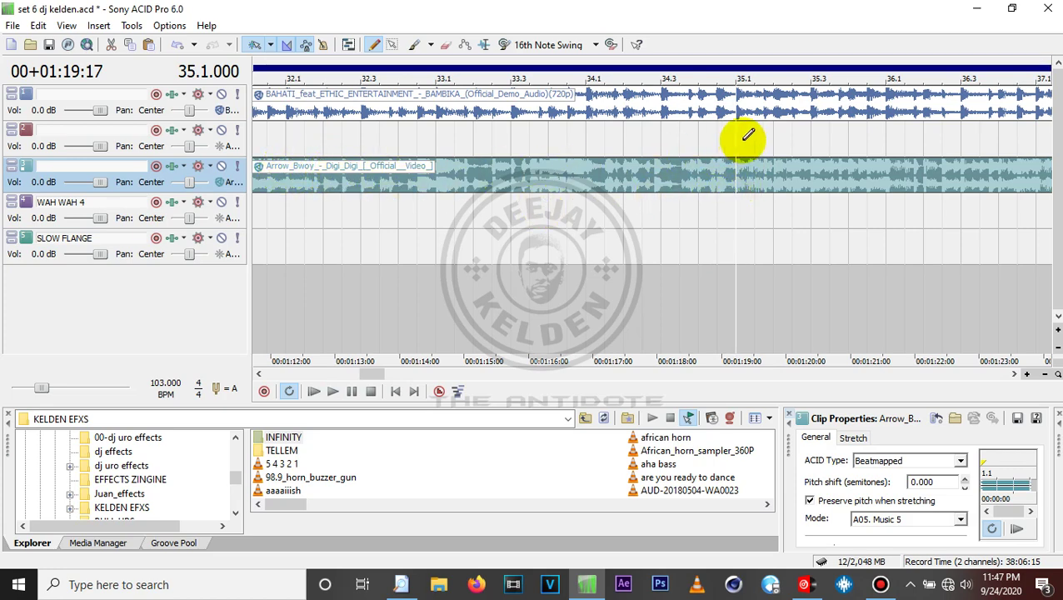
# Split the BAMBIKA clip at 35.1.000 and delete everything after the split.
pyautogui.click(733, 111)
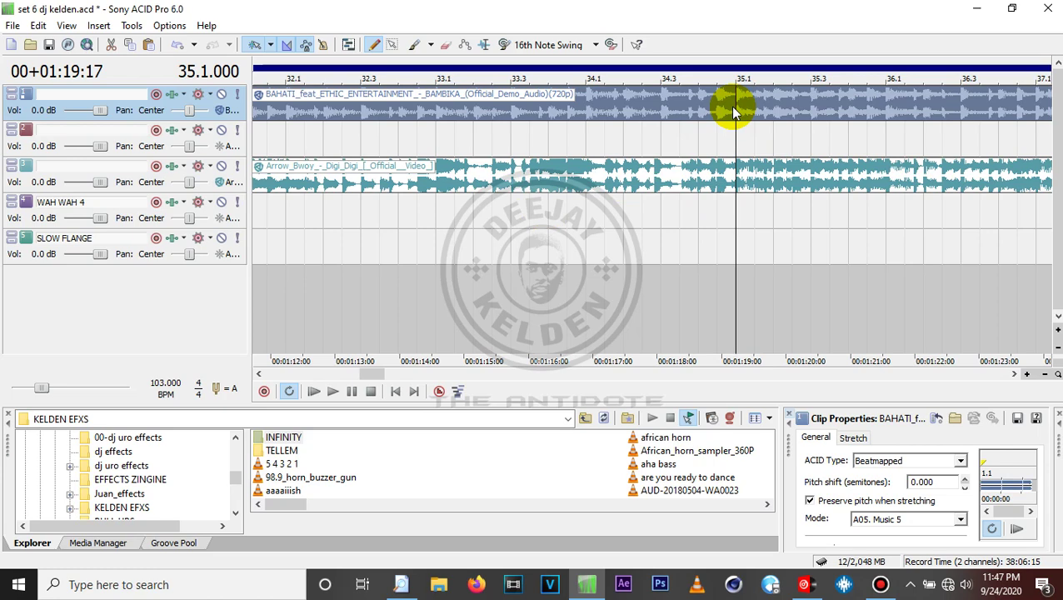
pyautogui.press('s')
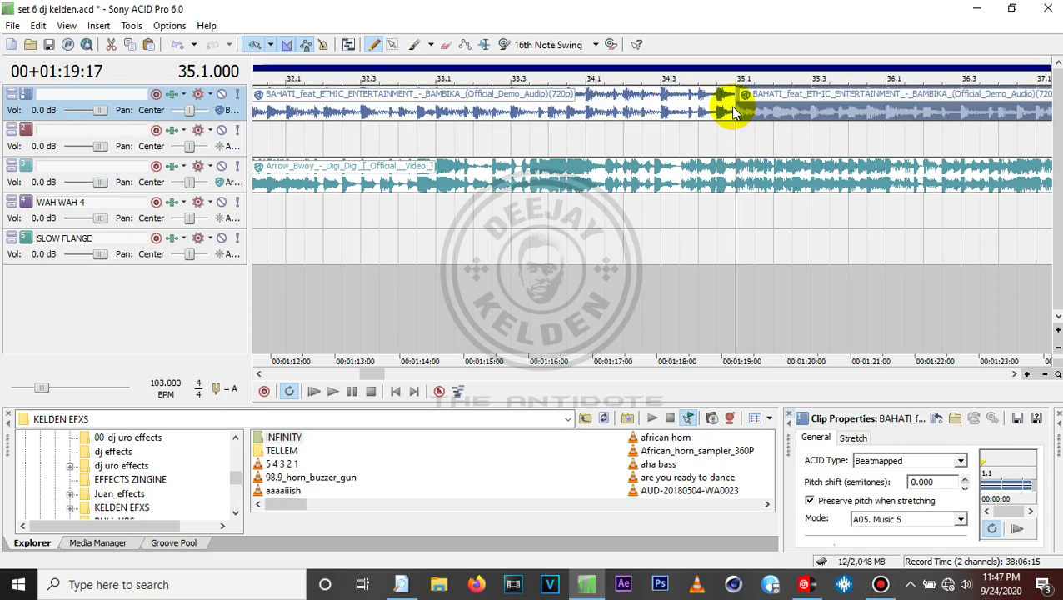
pyautogui.press('Delete')
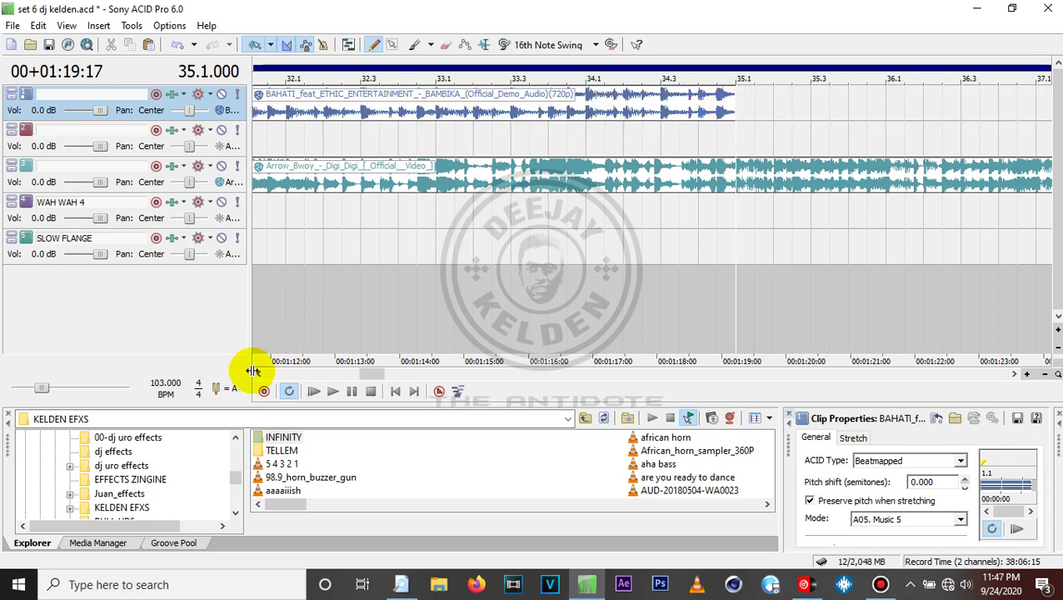
# Split the remaining BAMBIKA overlap at 33.1.000, delete the section from 31.1 to 33.1, and set the cursor at 31.1.000.
pyautogui.click(258, 374)
pyautogui.click(258, 374)
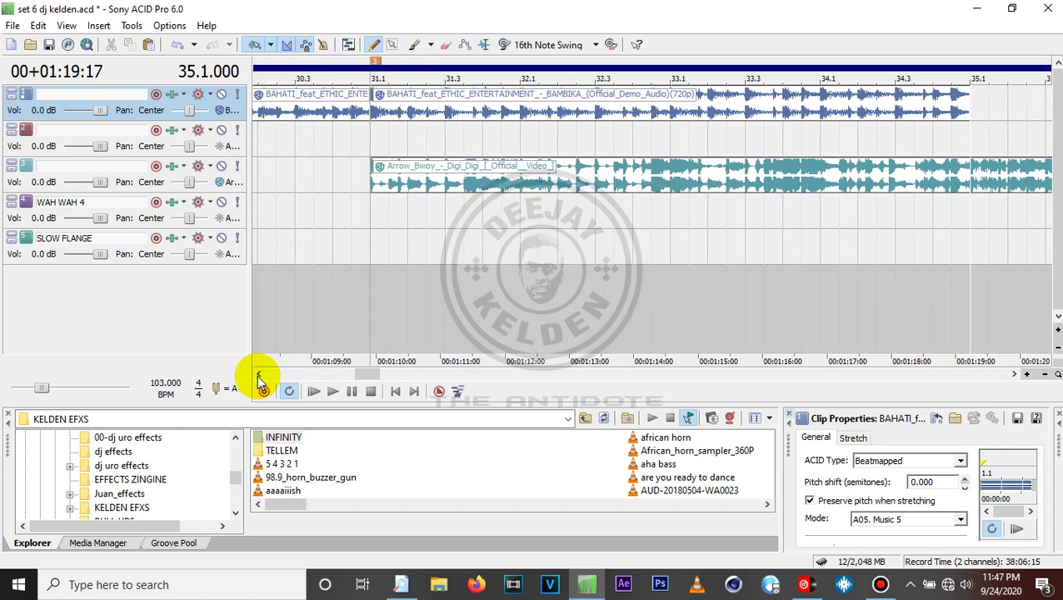
pyautogui.click(404, 112)
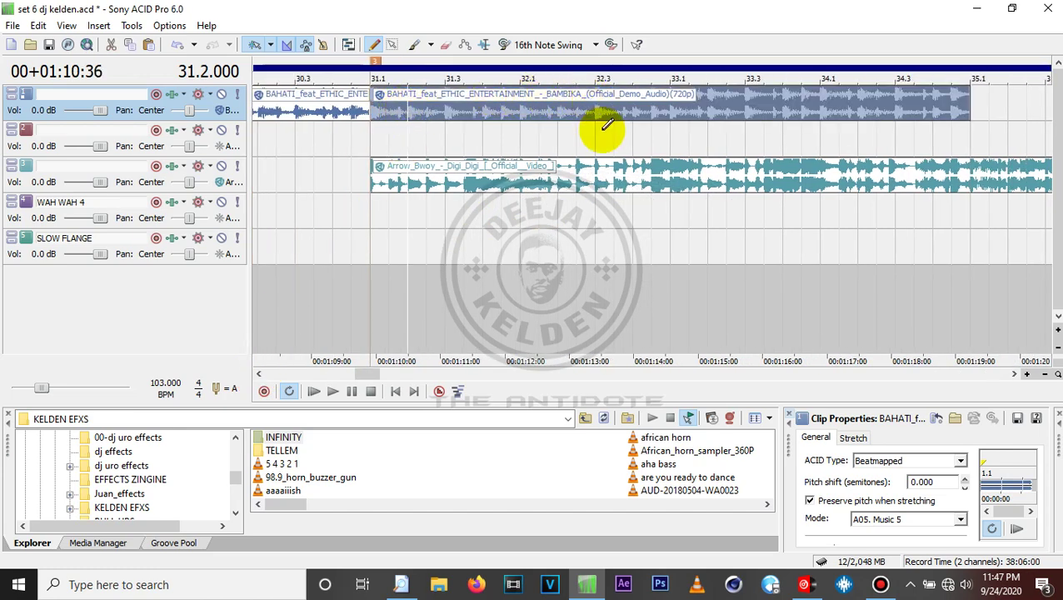
pyautogui.click(671, 113)
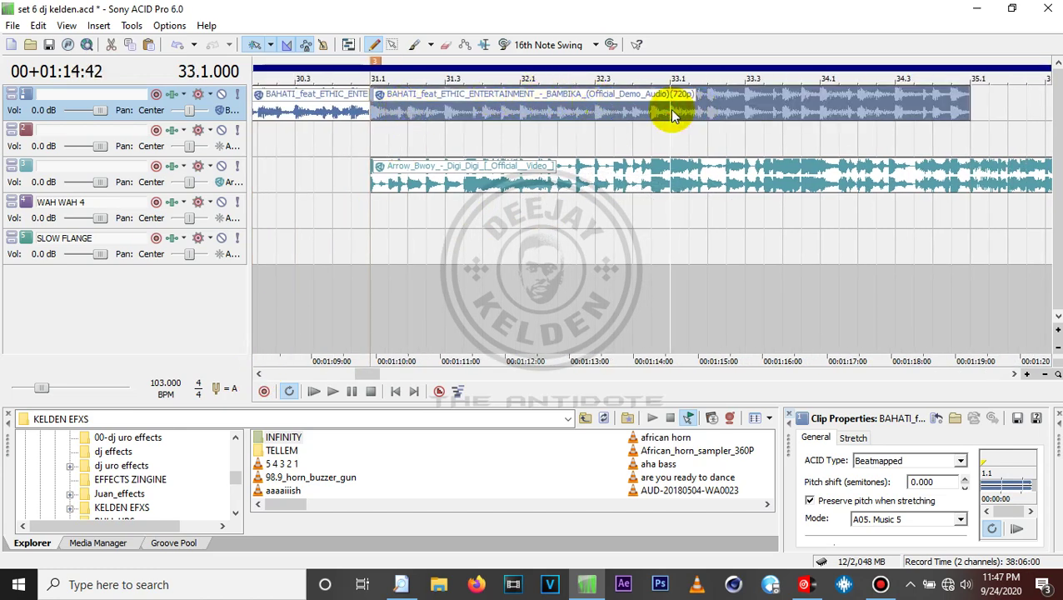
pyautogui.press('s')
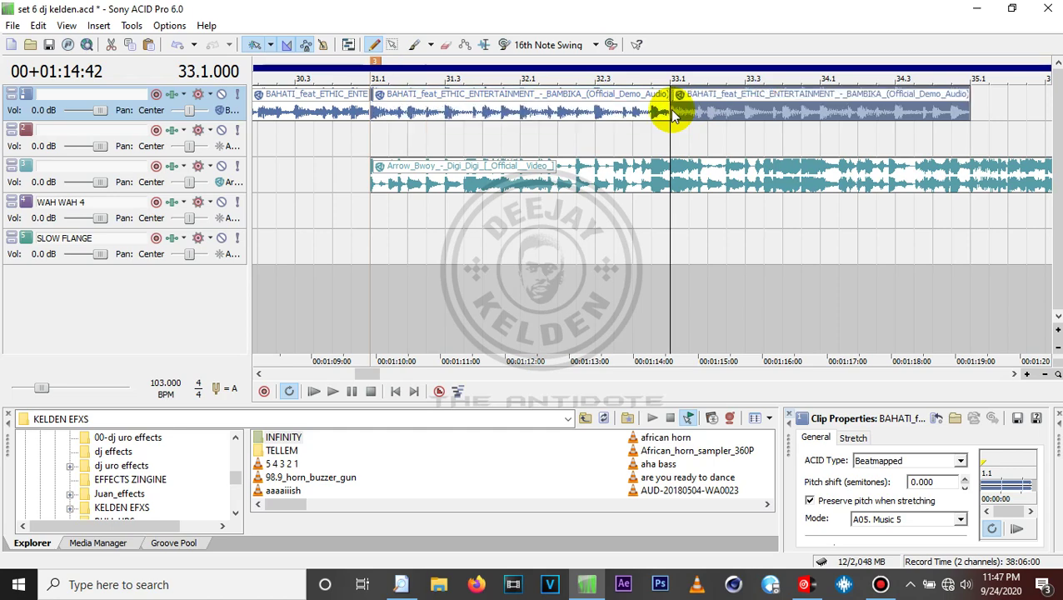
pyautogui.click(576, 112)
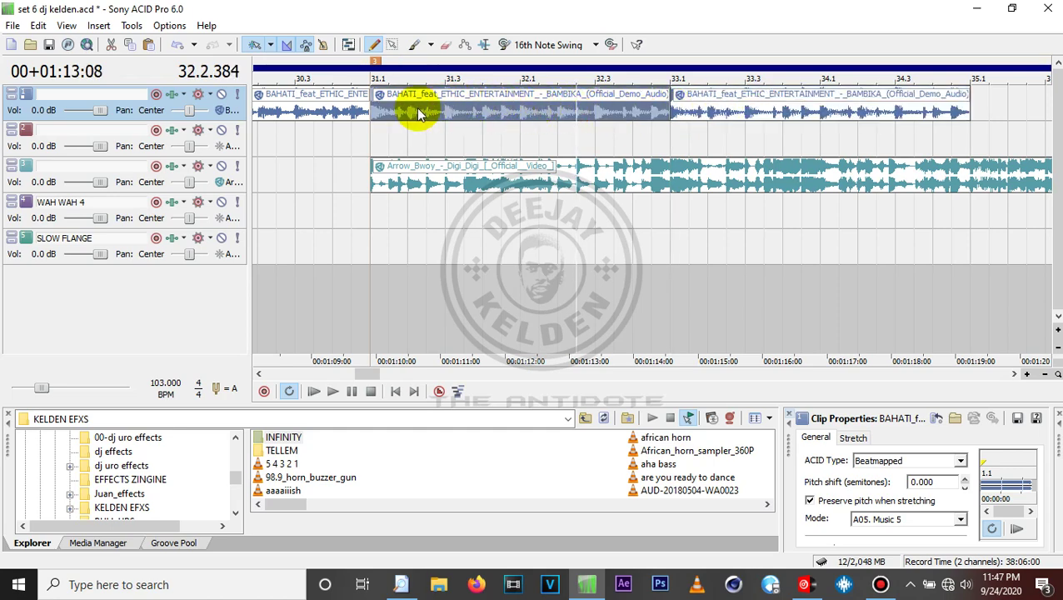
pyautogui.press('Delete')
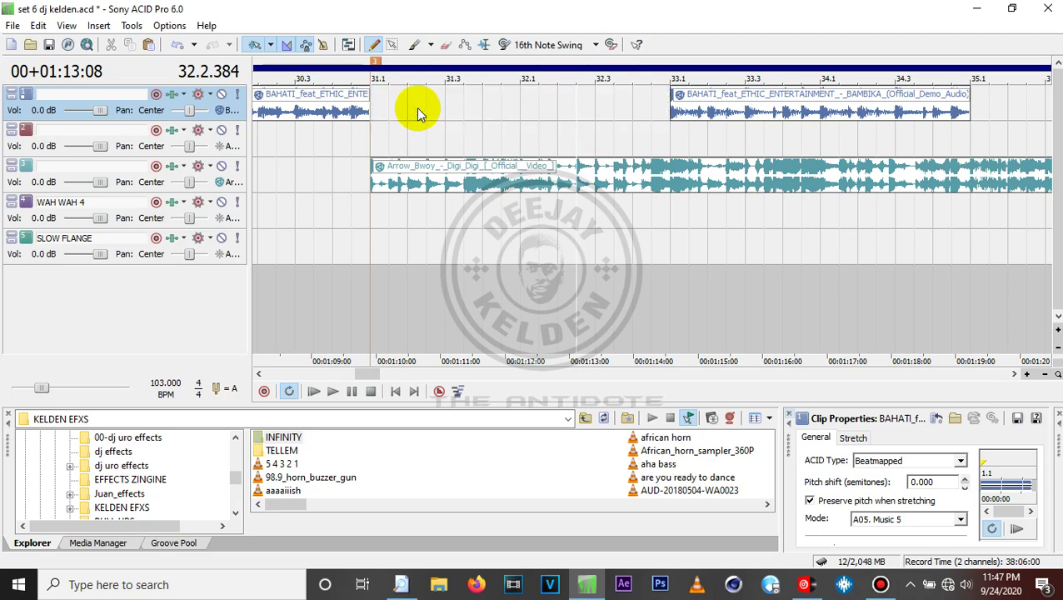
pyautogui.click(374, 247)
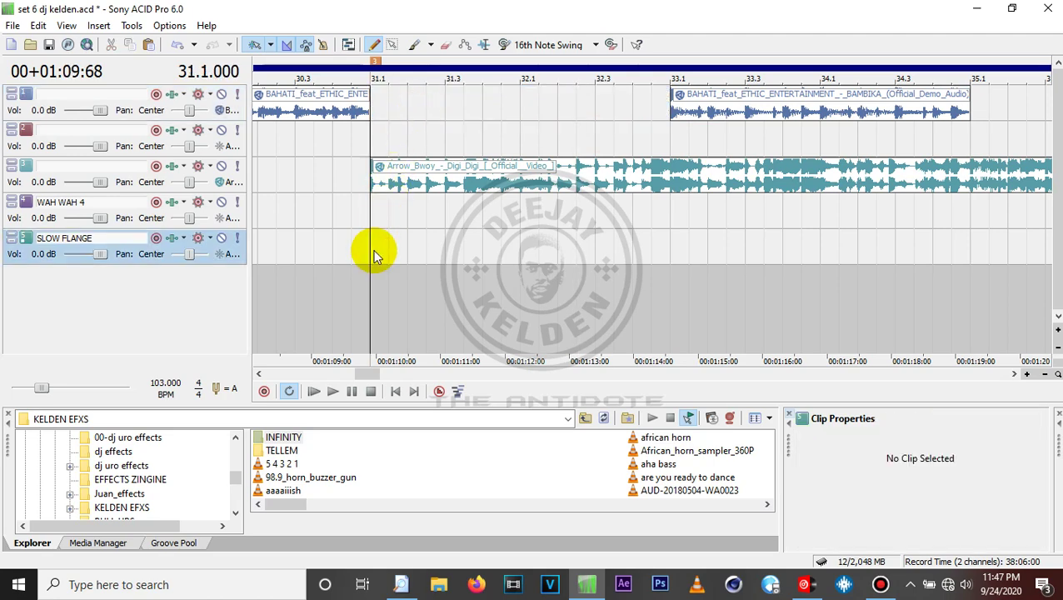
# Paste the BAMBIKA section onto SLOW FLANGE at 31.1.000, and move track 1's remaining section to WAH WAH 4 at 33.1.000.
pyautogui.hotkey('ctrl', 'v')
pyautogui.click(721, 112)
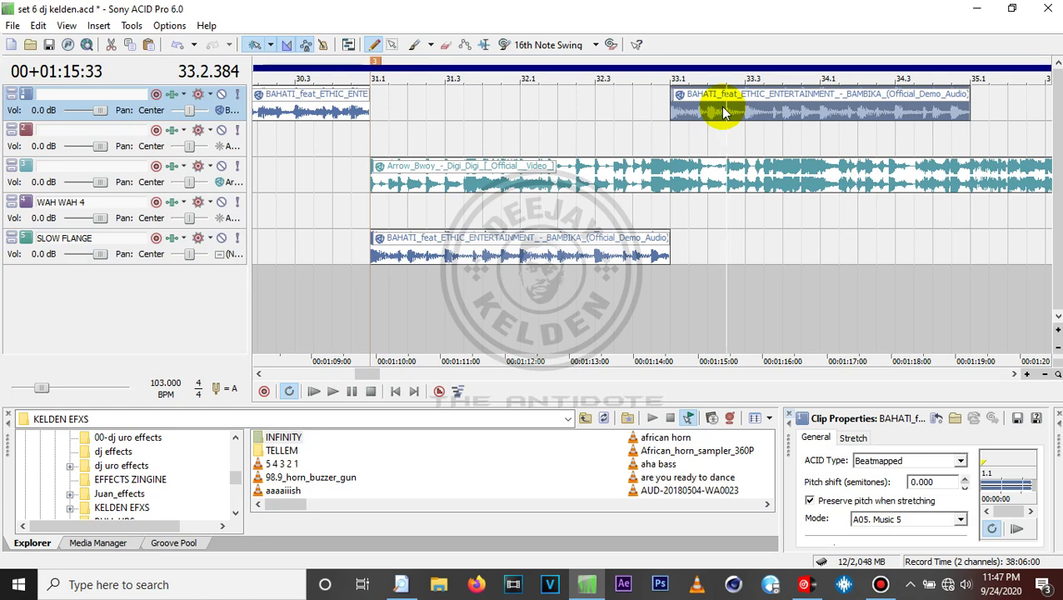
pyautogui.press('Delete')
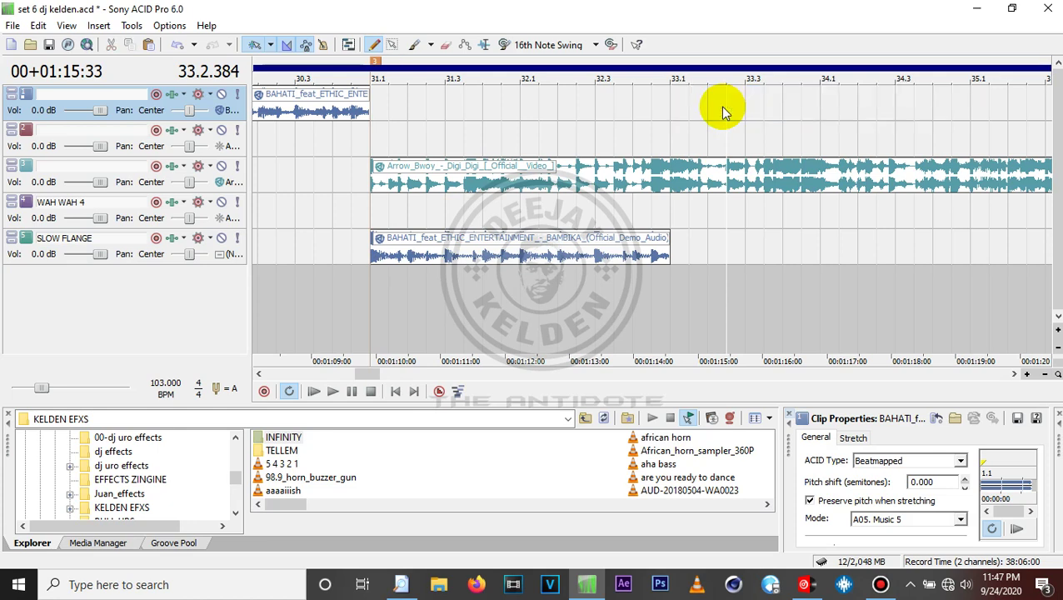
pyautogui.click(673, 205)
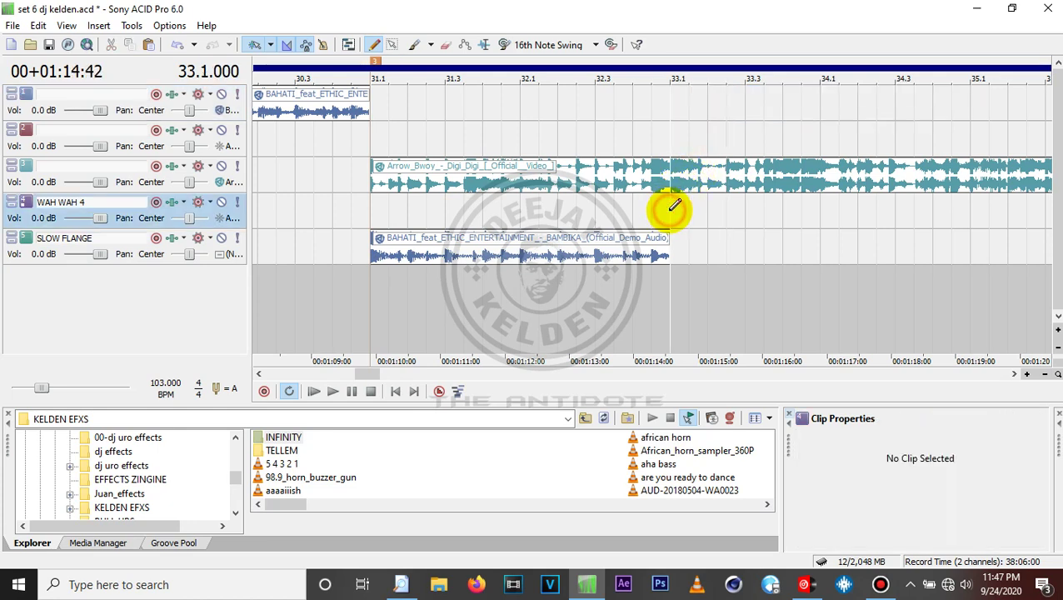
pyautogui.hotkey('ctrl', 'v')
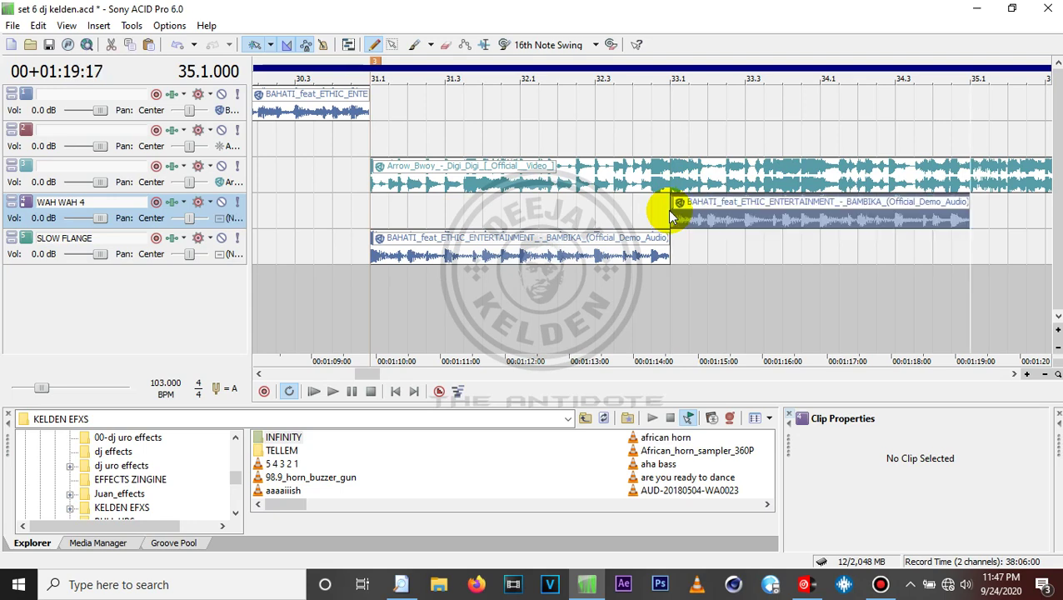
# Play the transition from 30.2.384 through both effect tracks, then stop playback.
pyautogui.click(277, 210)
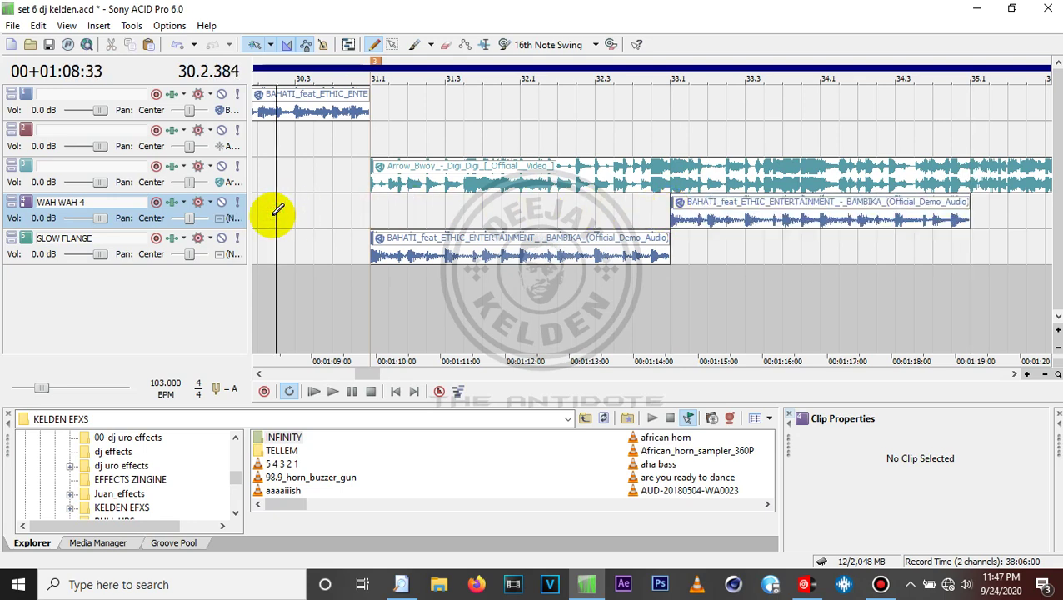
pyautogui.press('space')
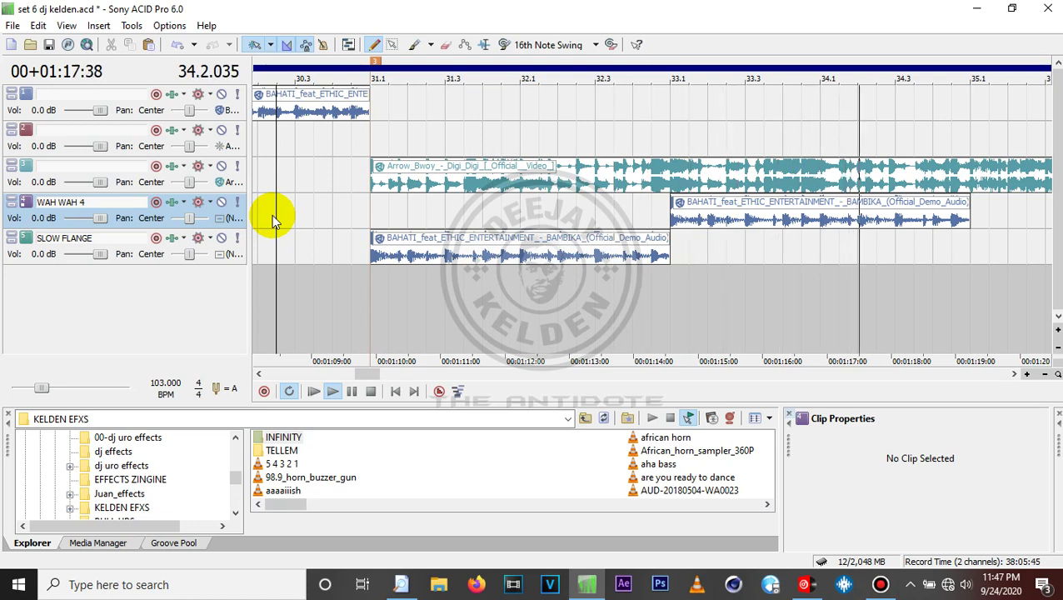
pyautogui.press('space')
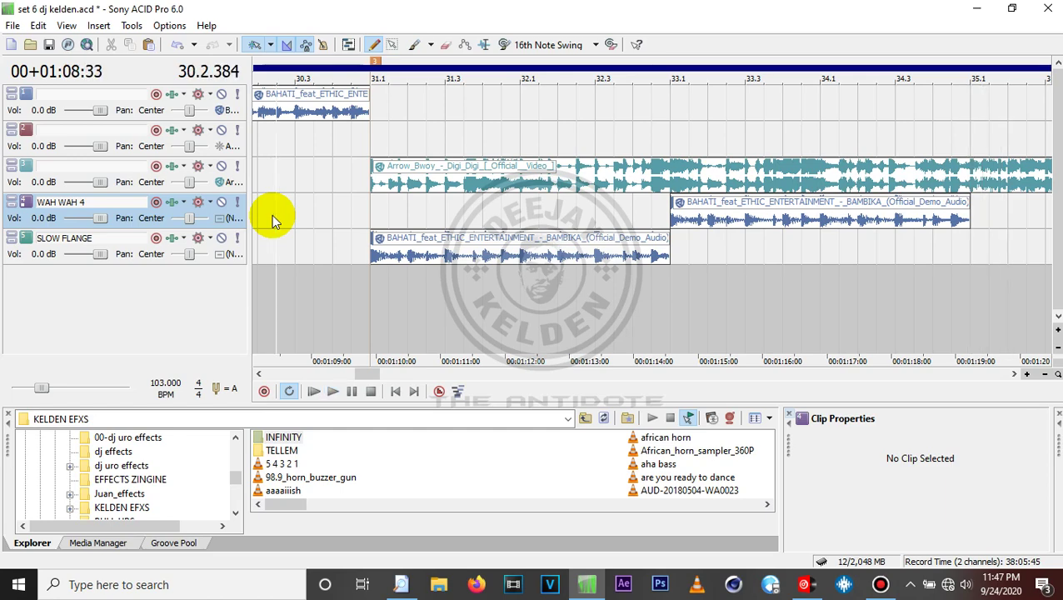
# Mute the Digi Digi track, play the BAMBIKA effect sections alone from 30.2.000, then stop and unmute the track.
pyautogui.click(259, 375)
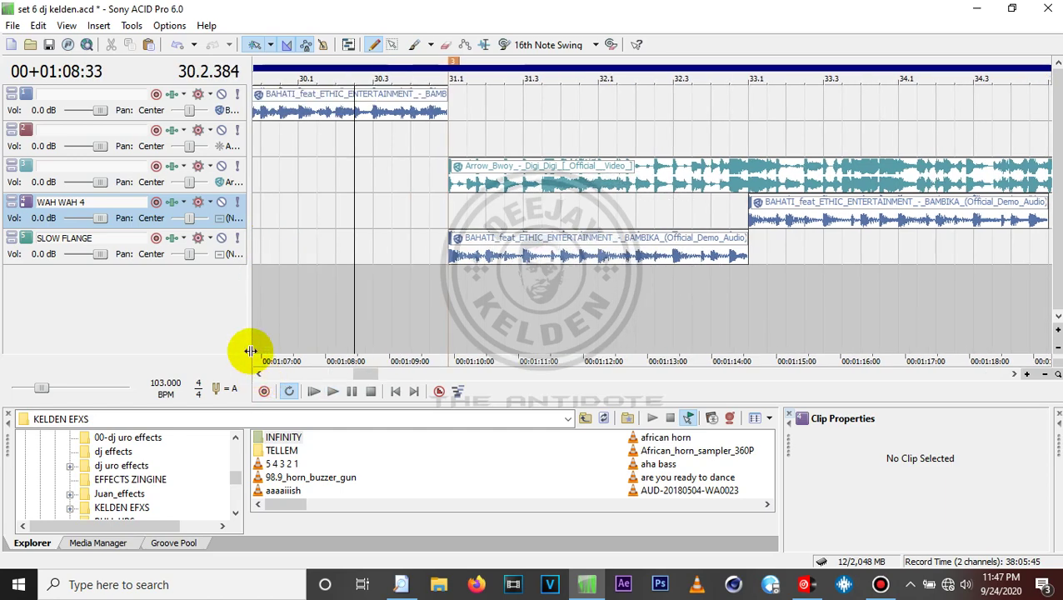
pyautogui.click(222, 167)
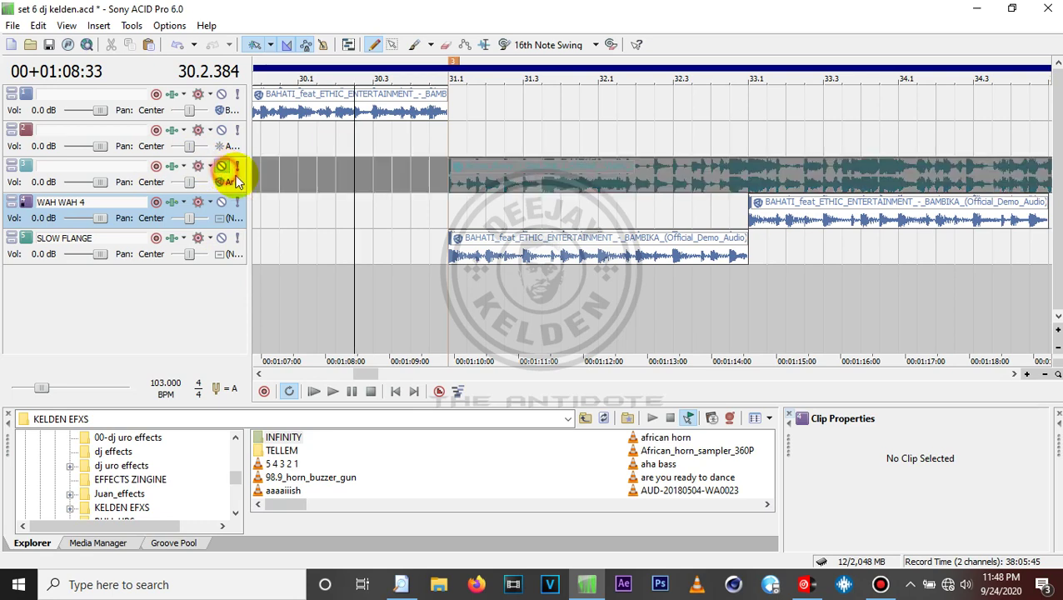
pyautogui.click(335, 235)
pyautogui.press('space')
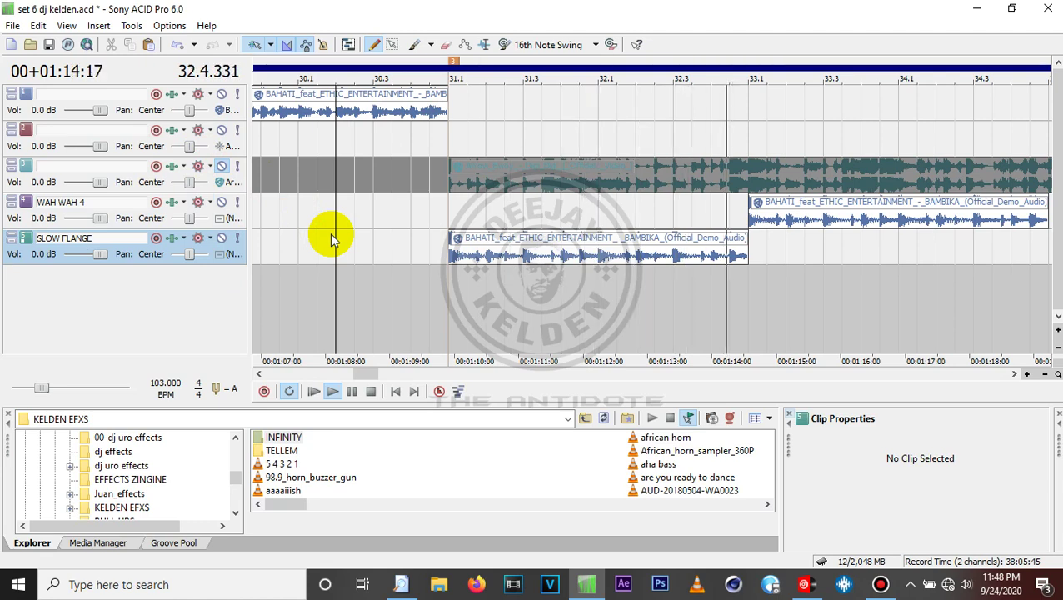
pyautogui.press('space')
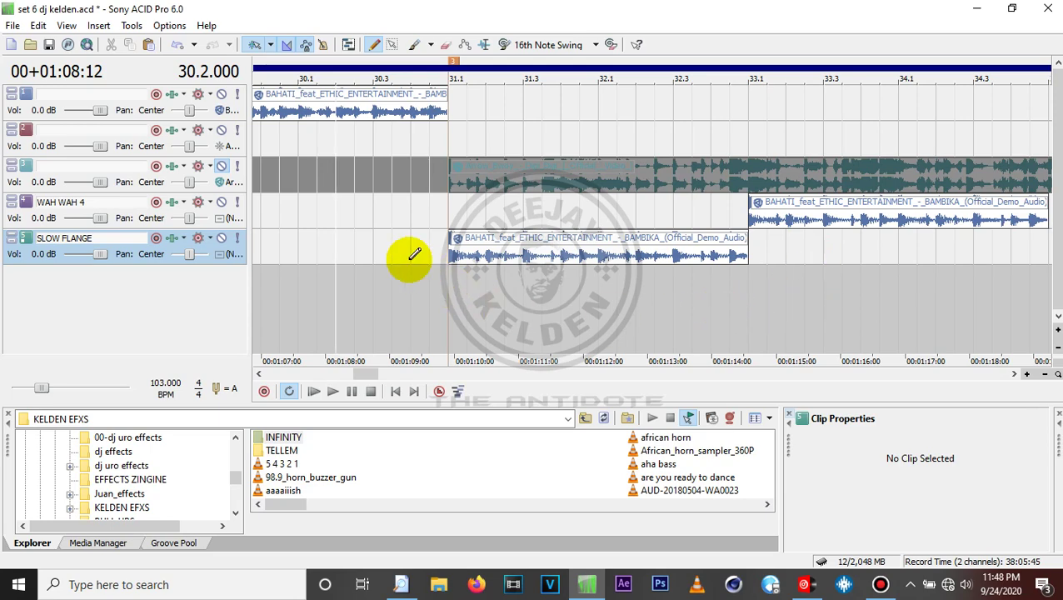
pyautogui.click(222, 166)
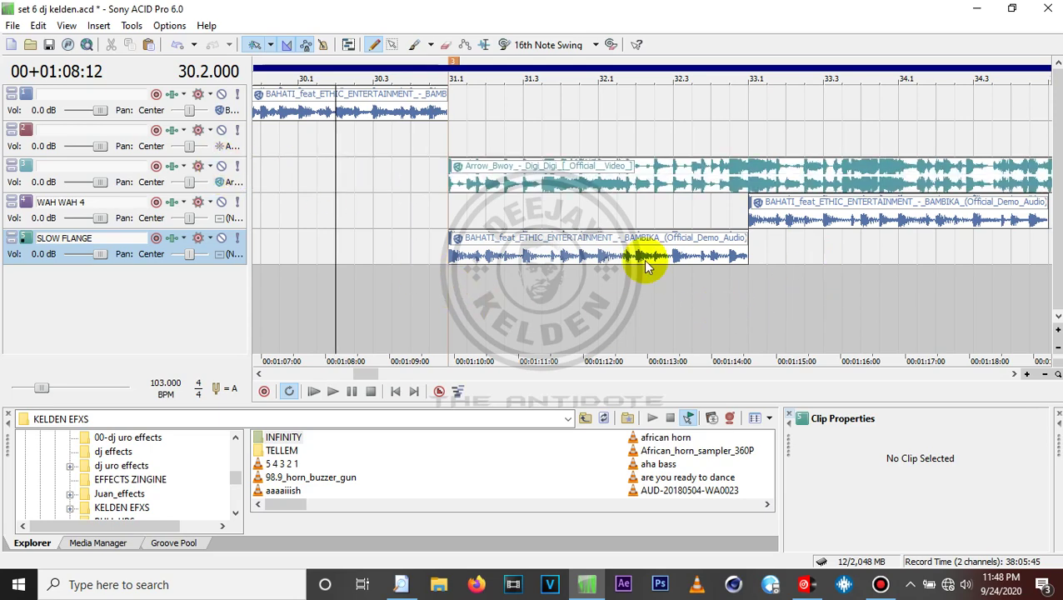
# Add a fade-out to the BAMBIKA clip on WAH WAH 4, running from about 33.4 to its end at 35.1.
pyautogui.click(1013, 374)
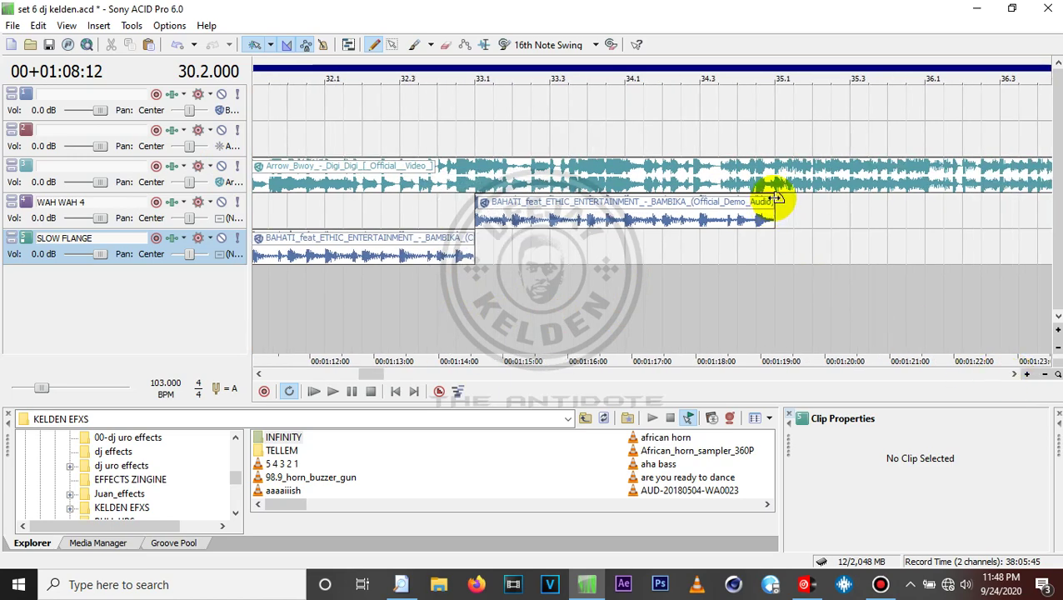
pyautogui.click(783, 249)
pyautogui.scroll(5, 780, 252)
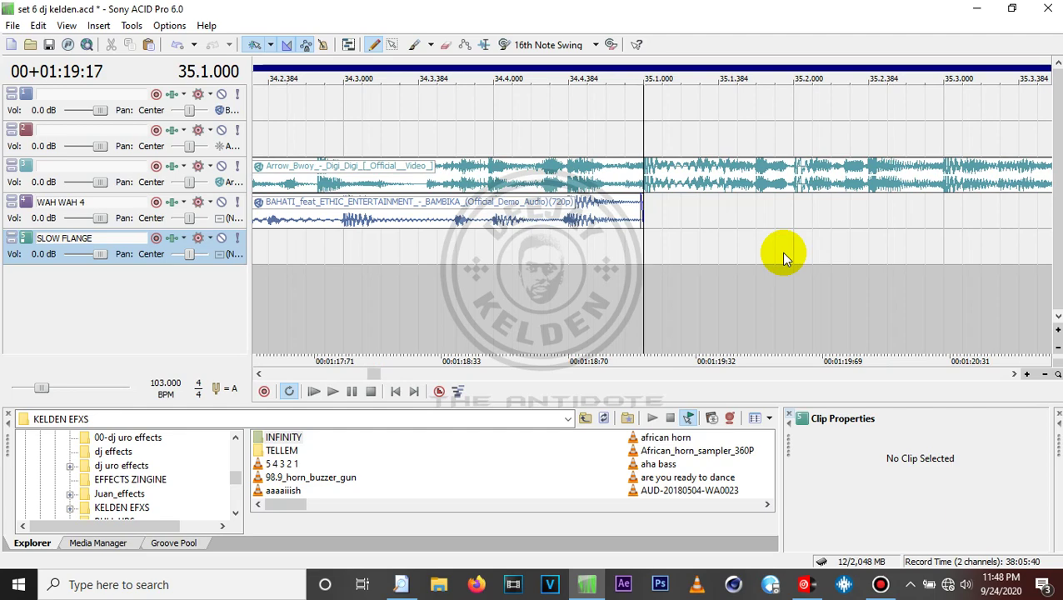
pyautogui.scroll(3, 655, 209)
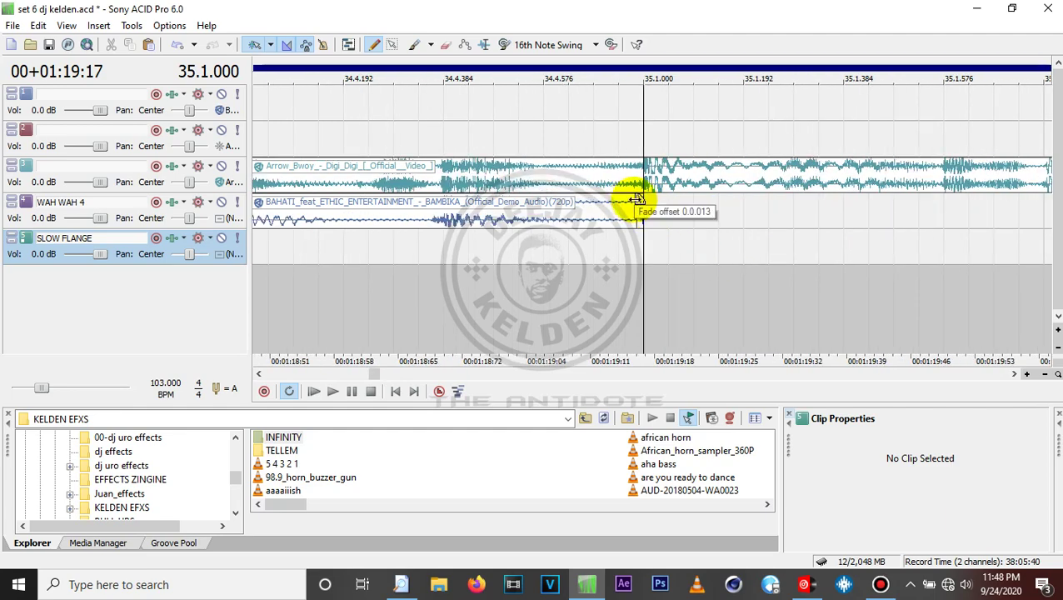
pyautogui.moveTo(636, 199); pyautogui.dragTo(356, 207)
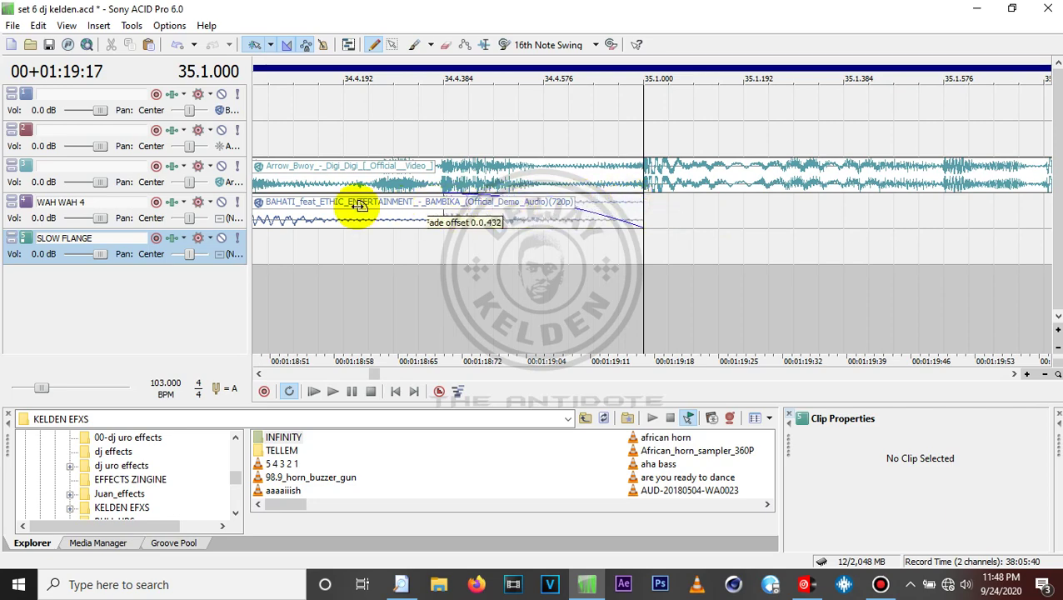
pyautogui.scroll(-1, 356, 205)
pyautogui.scroll(-5, 355, 205)
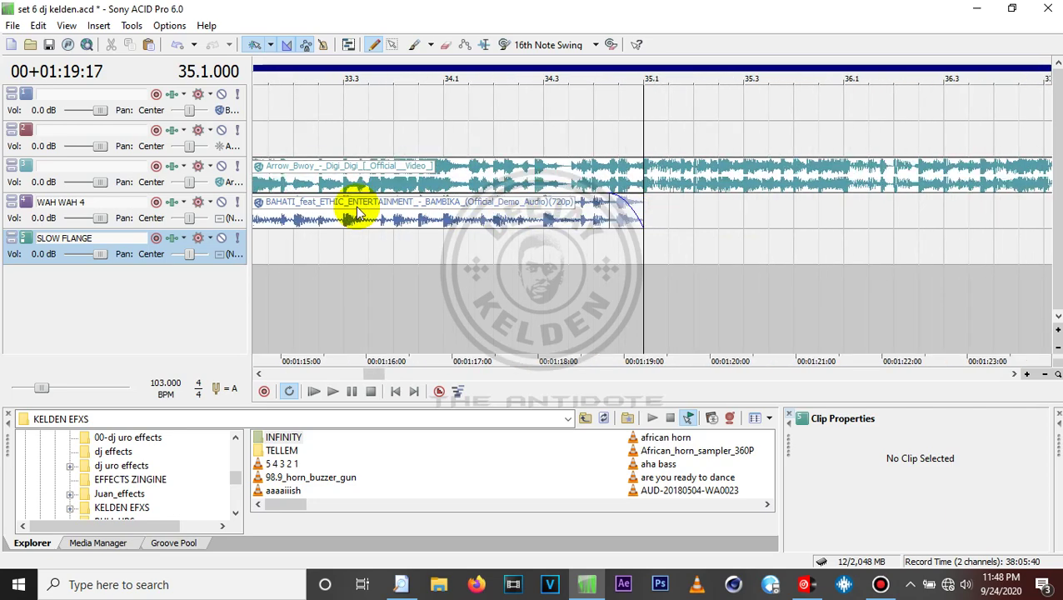
pyautogui.moveTo(614, 215); pyautogui.dragTo(341, 224)
pyautogui.click(259, 373)
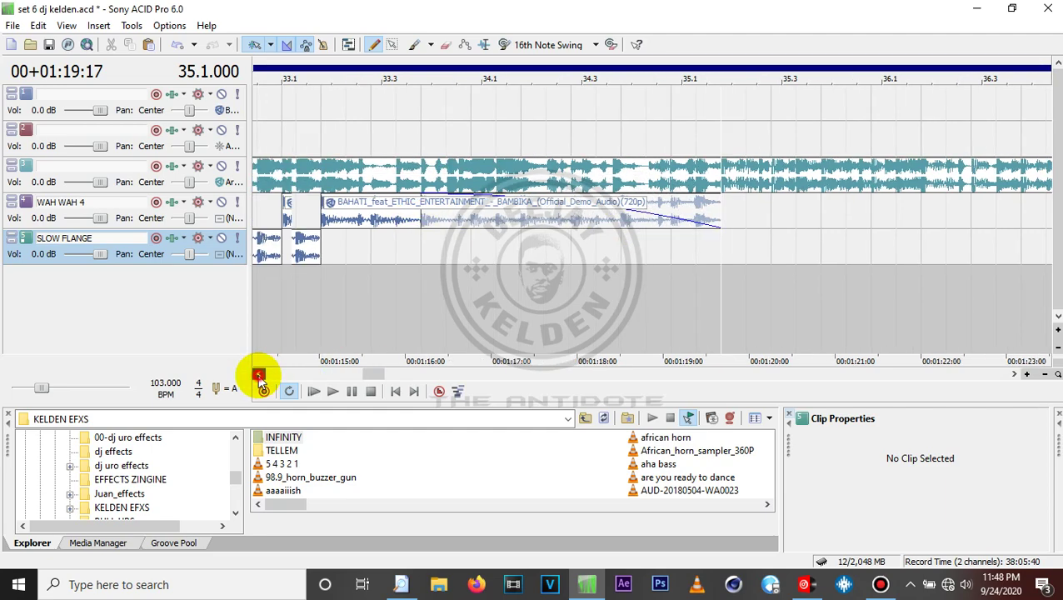
pyautogui.moveTo(770, 192); pyautogui.dragTo(782, 210)
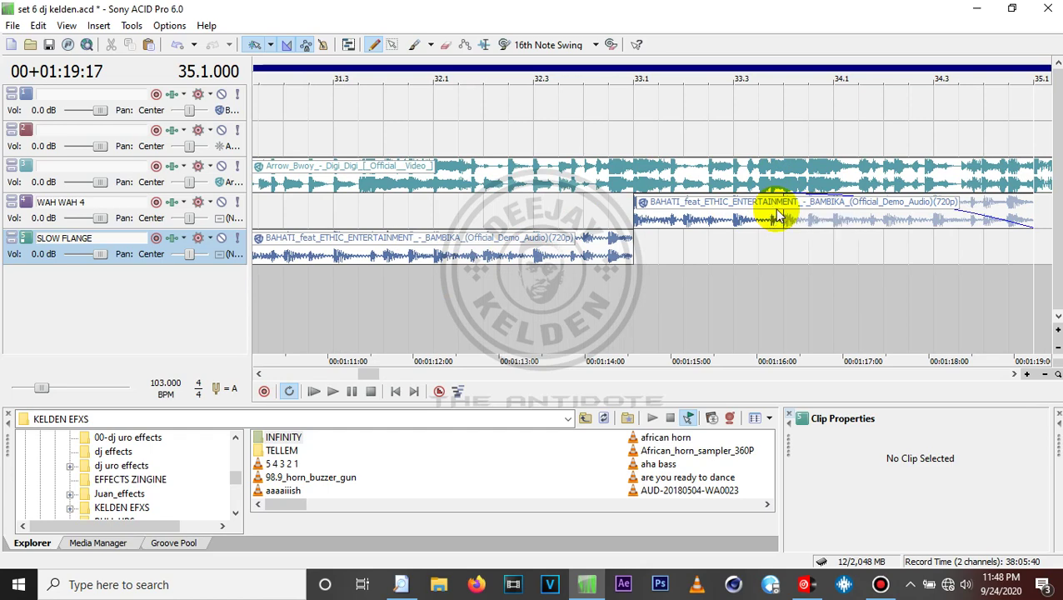
# Play the mix from 30.4.000 through the faded BAMBIKA clip, then stop playback.
pyautogui.click(319, 288)
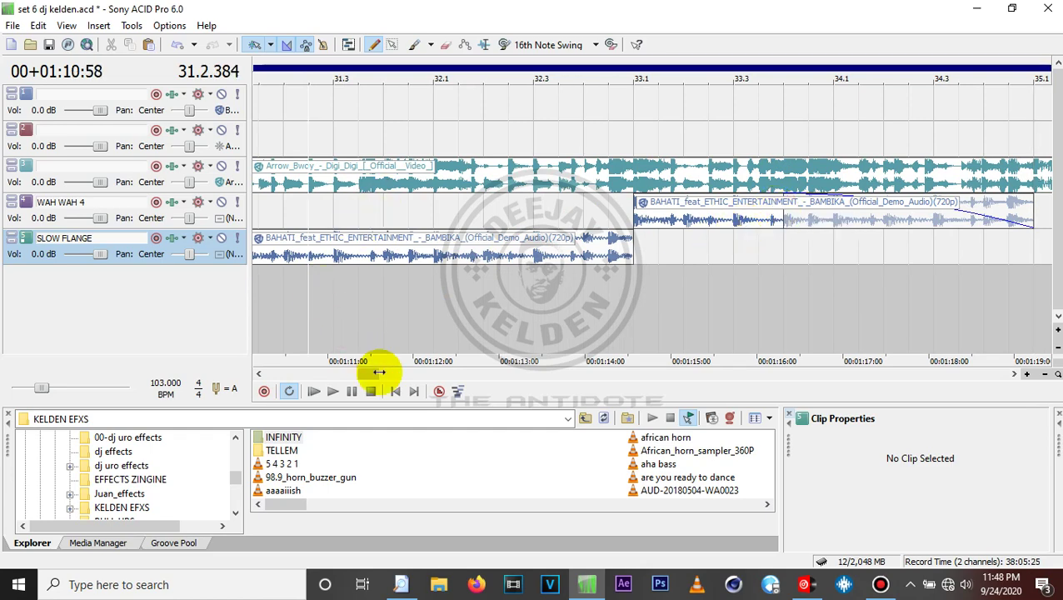
pyautogui.scroll(-2, 378, 370)
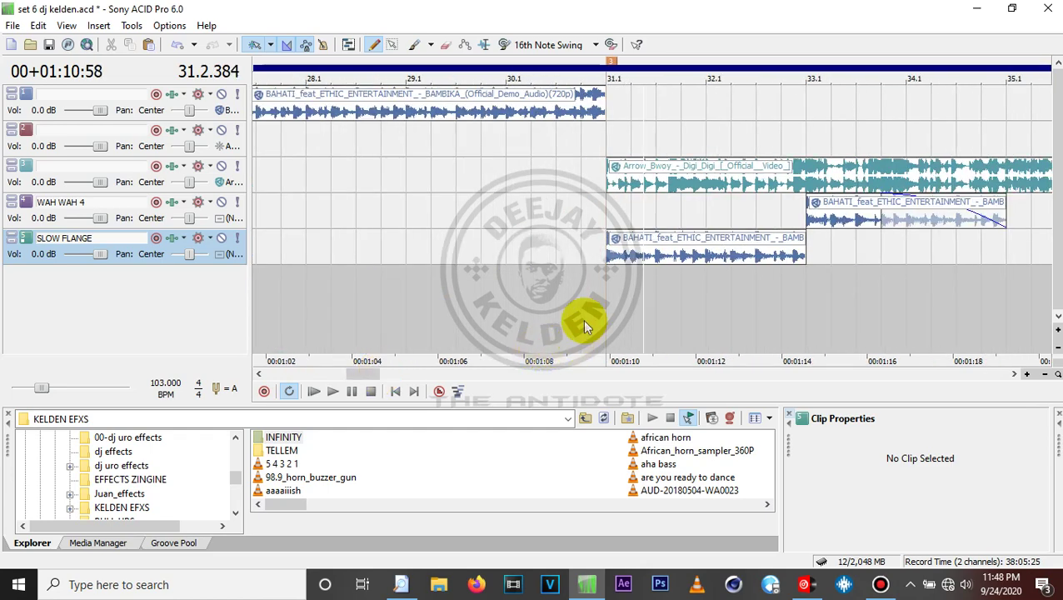
pyautogui.press('space')
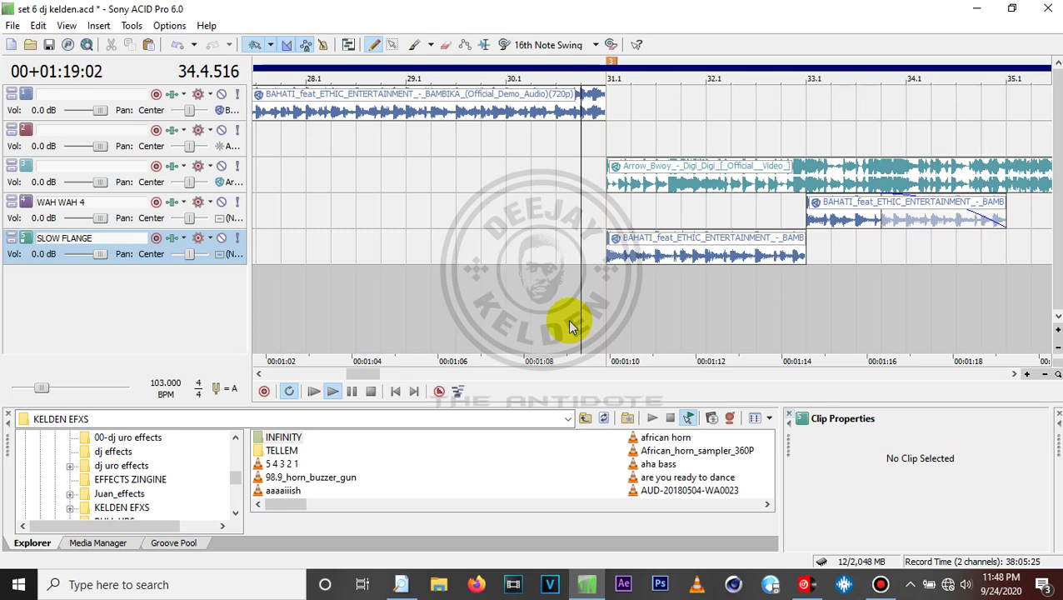
pyautogui.press('space')
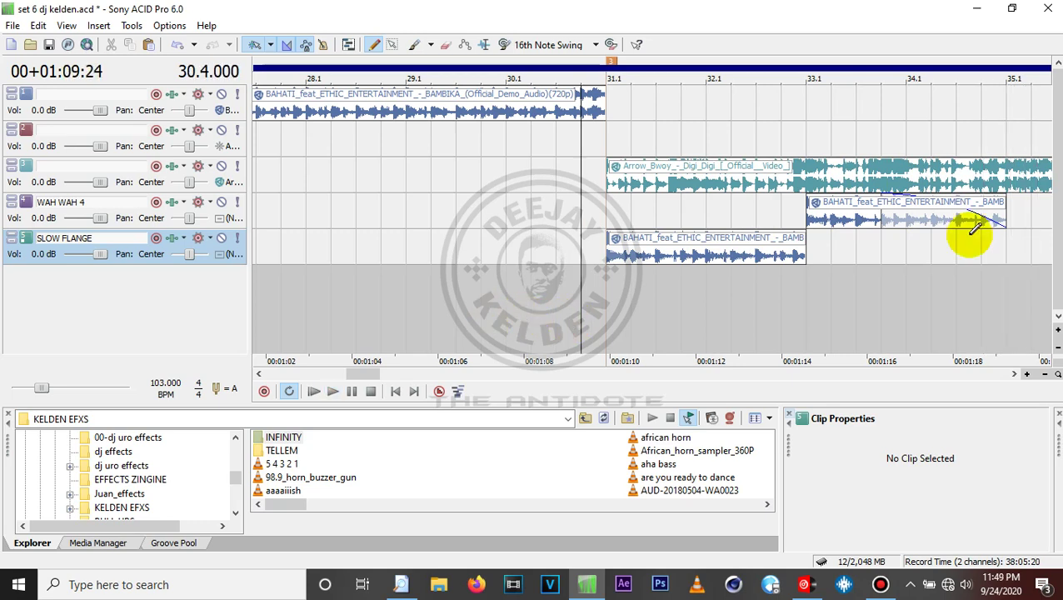
# Change the fade-out type of the BAMBIKA clip on WAH WAH 4 to the concave curve that drops quickly at first.
pyautogui.click(963, 263)
pyautogui.scroll(4, 962, 264)
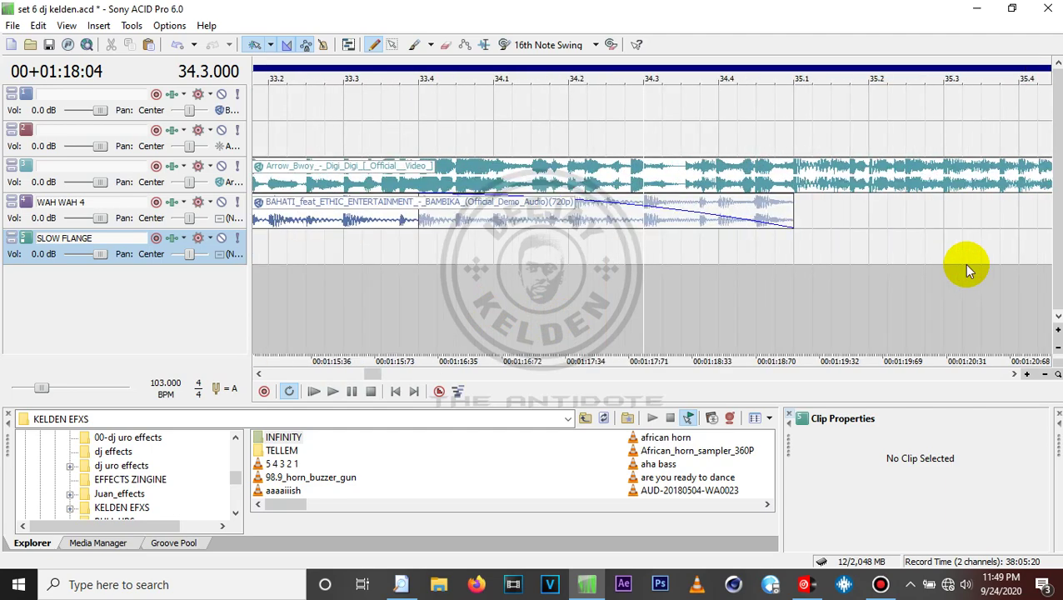
pyautogui.click(765, 217)
pyautogui.rightClick(764, 216)
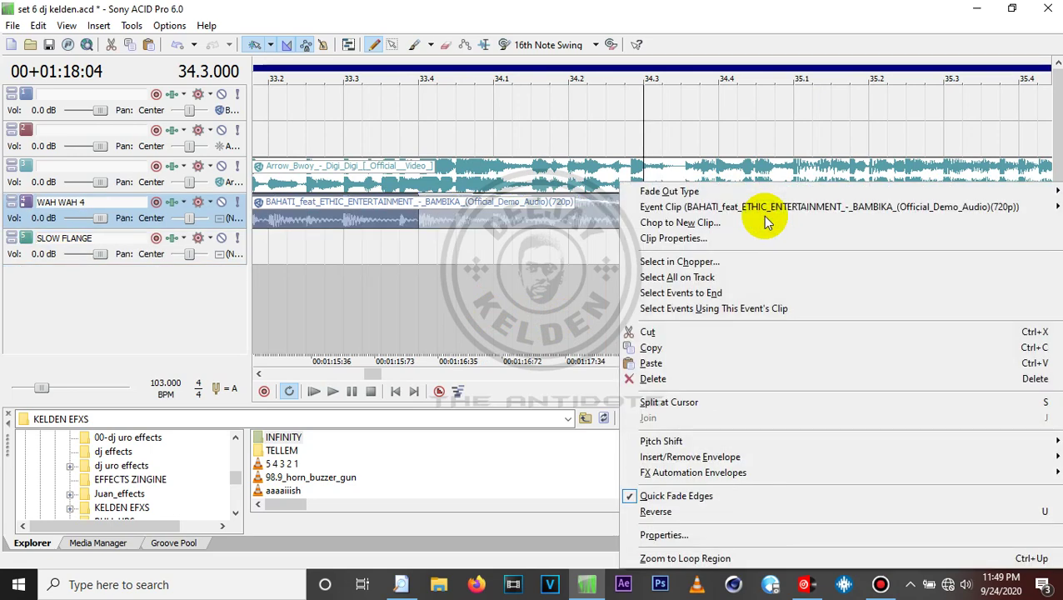
pyautogui.moveTo(677, 198)
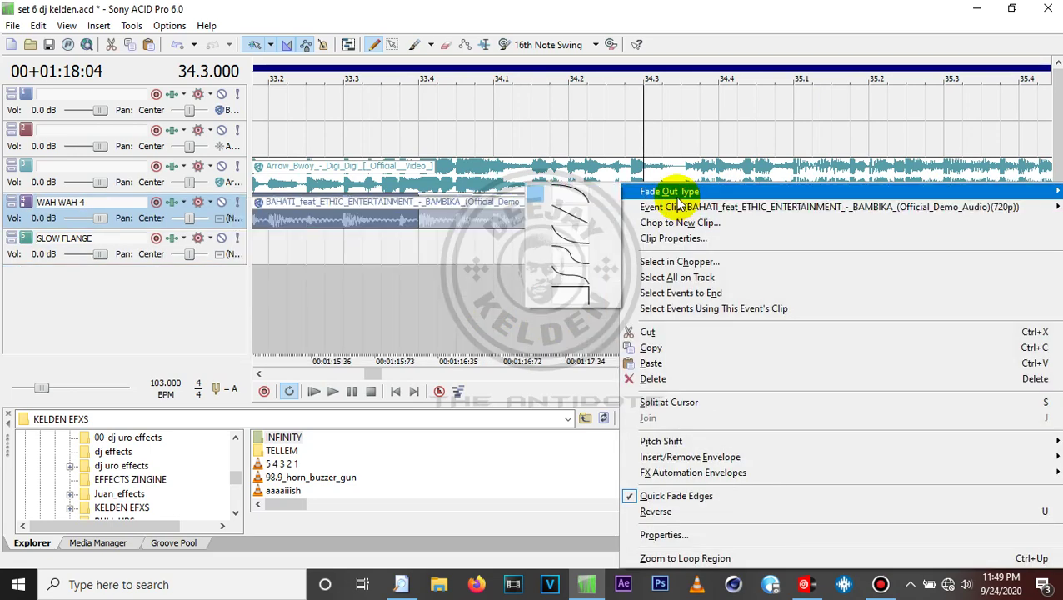
pyautogui.click(568, 237)
# Play the transition from 30.3.000 to hear the new fade-out curve, then stop playback.
pyautogui.click(330, 270)
pyautogui.scroll(-6, 331, 268)
pyautogui.click(332, 268)
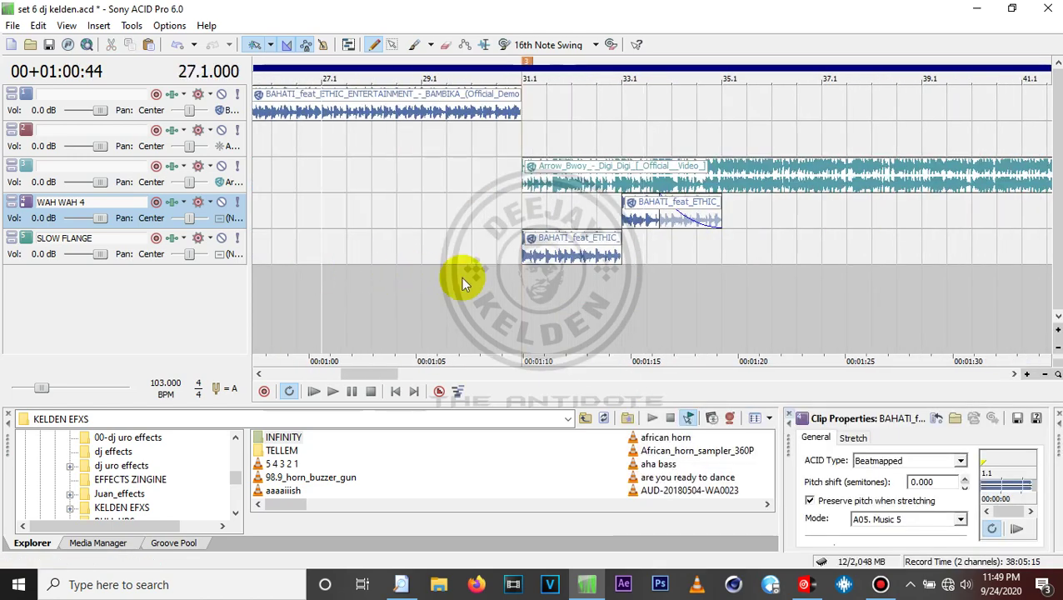
pyautogui.click(505, 285)
pyautogui.press('space')
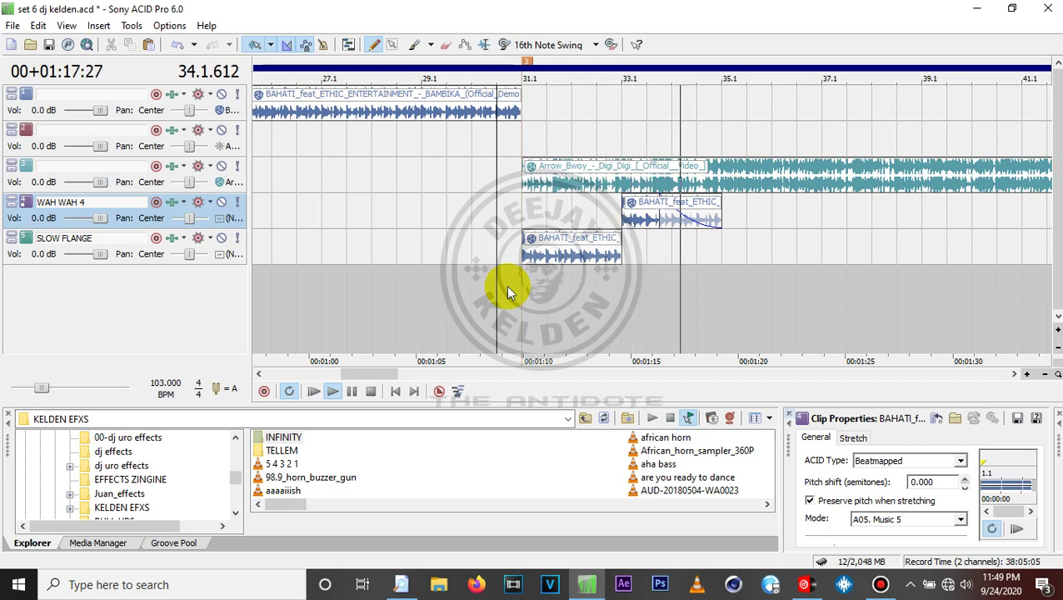
pyautogui.click(506, 285)
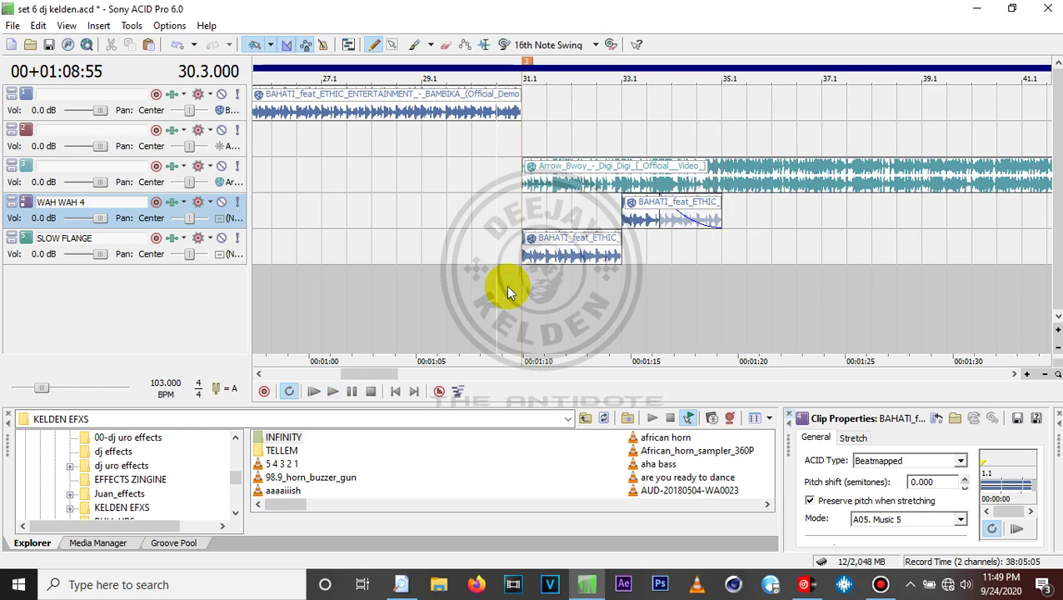
# Examine the clip edges around 31.1.000, where BAMBIKA passes from track 1 to SLOW FLANGE and Digi Digi starts.
pyautogui.scroll(5, 506, 285)
pyautogui.scroll(5, 505, 285)
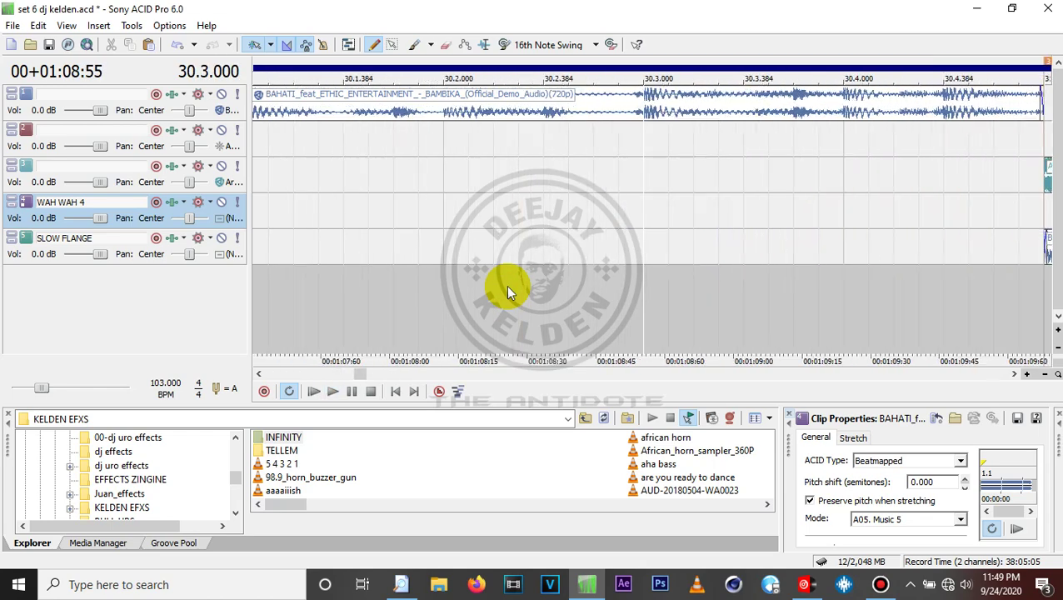
pyautogui.click(1013, 374)
pyautogui.click(1014, 373)
pyautogui.click(1013, 374)
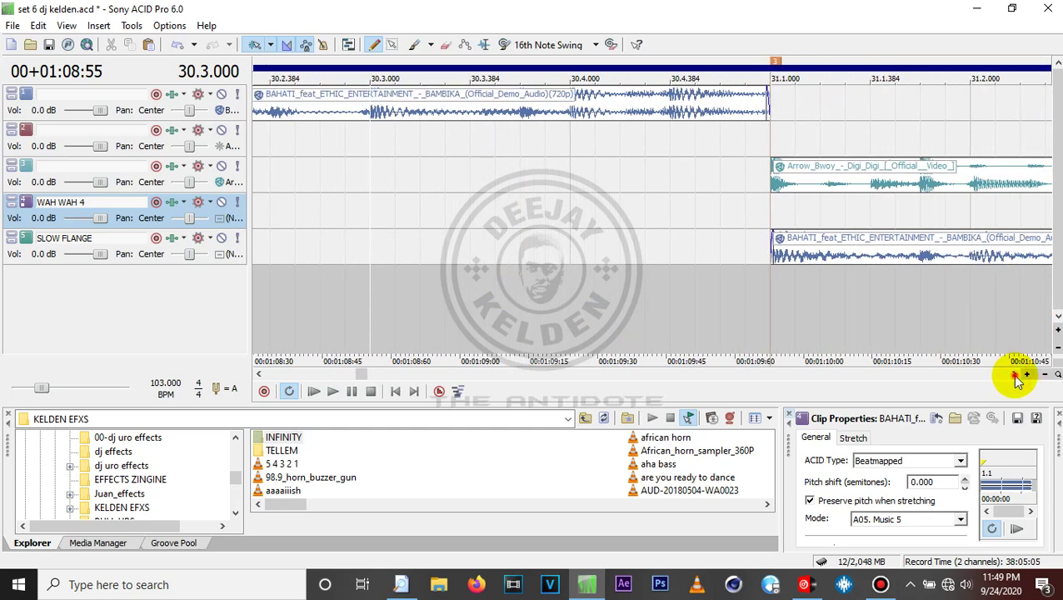
pyautogui.click(1013, 374)
pyautogui.click(686, 216)
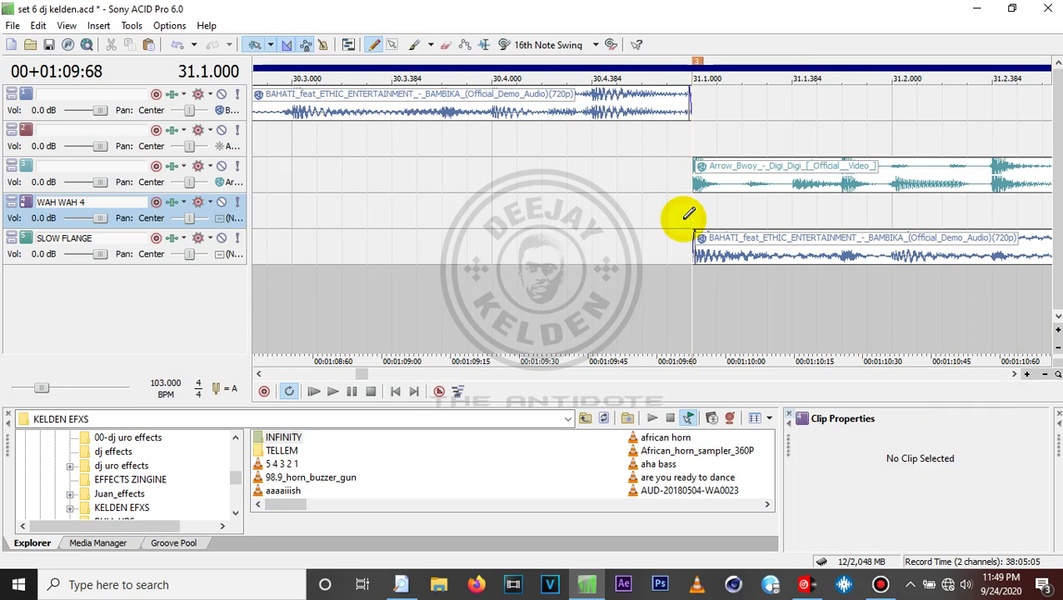
pyautogui.scroll(2, 682, 217)
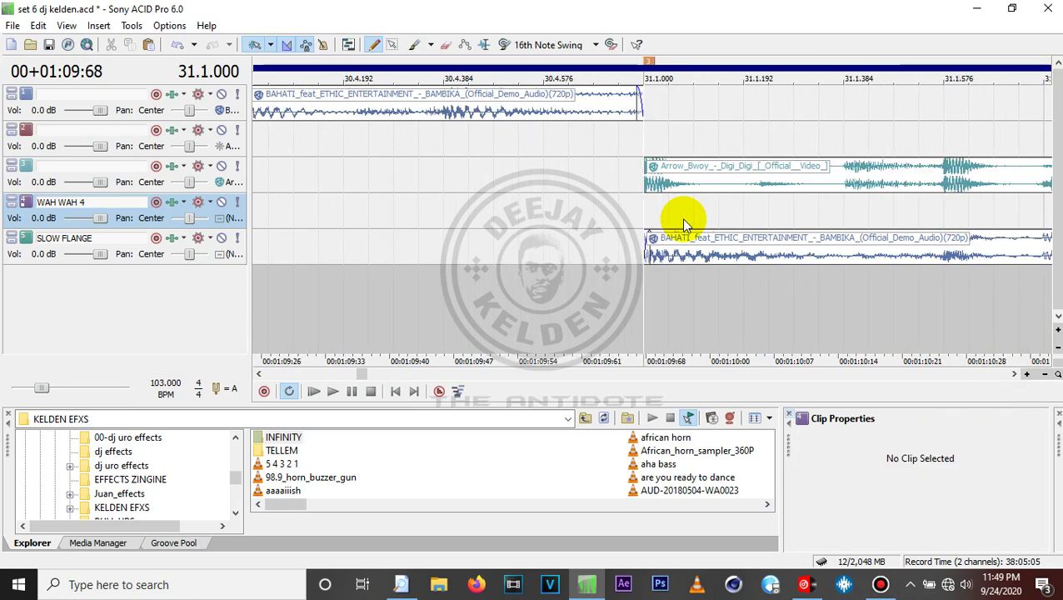
pyautogui.scroll(-2, 680, 218)
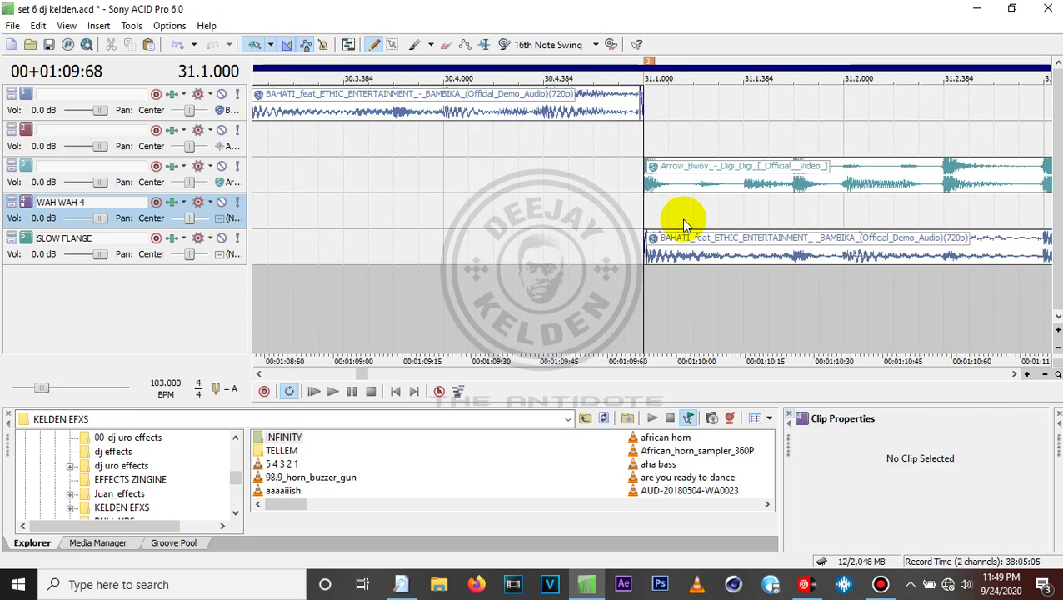
pyautogui.scroll(1, 680, 217)
pyautogui.click(787, 108)
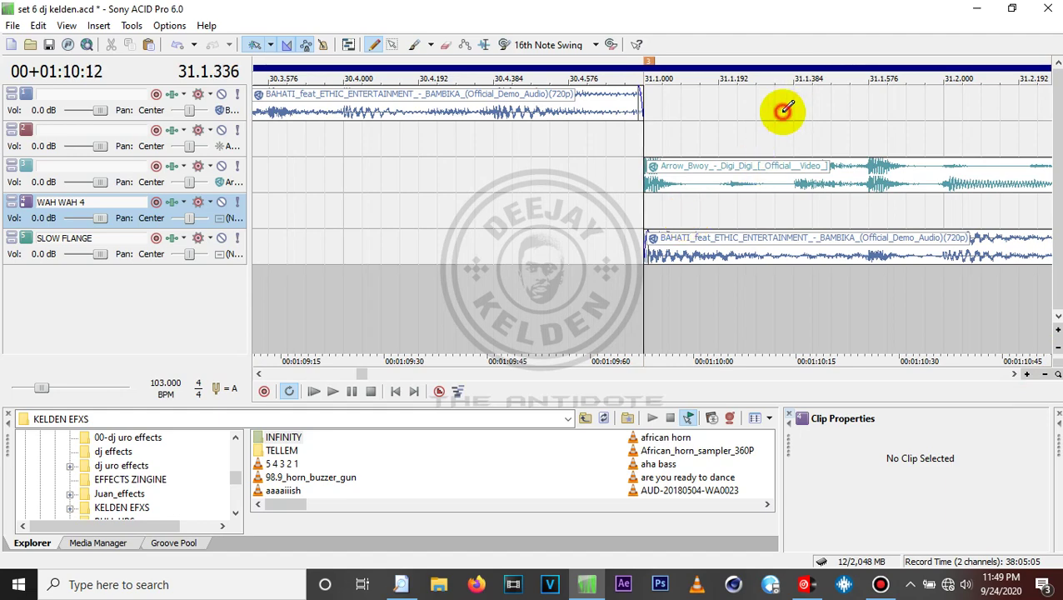
# Split the Digi Digi clip on track 3 at 31.1.048, copy its short opening slice, and undo the split.
pyautogui.click(654, 188)
pyautogui.scroll(1, 653, 190)
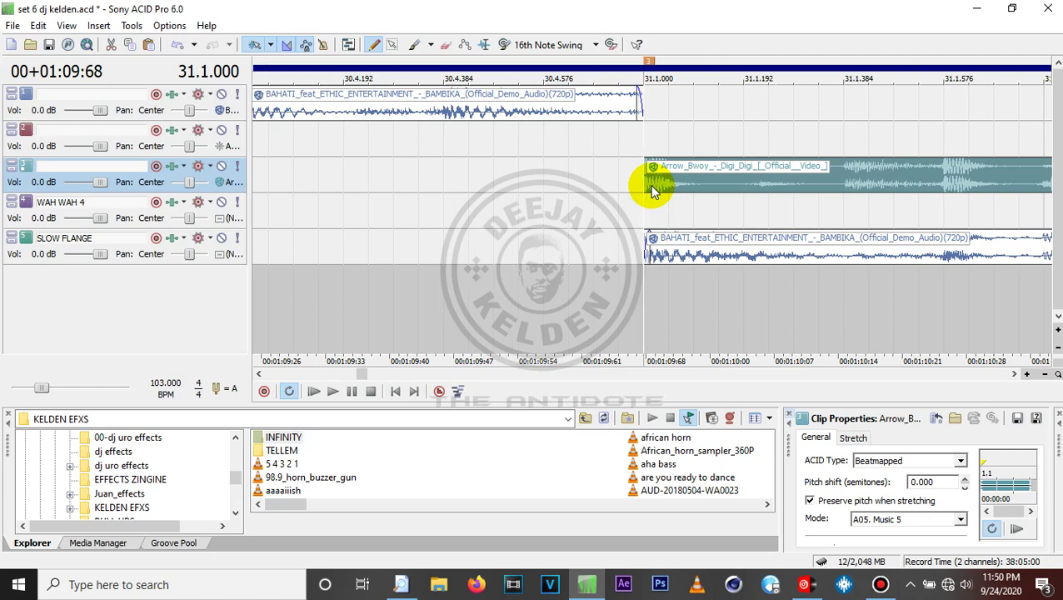
pyautogui.scroll(-1, 653, 190)
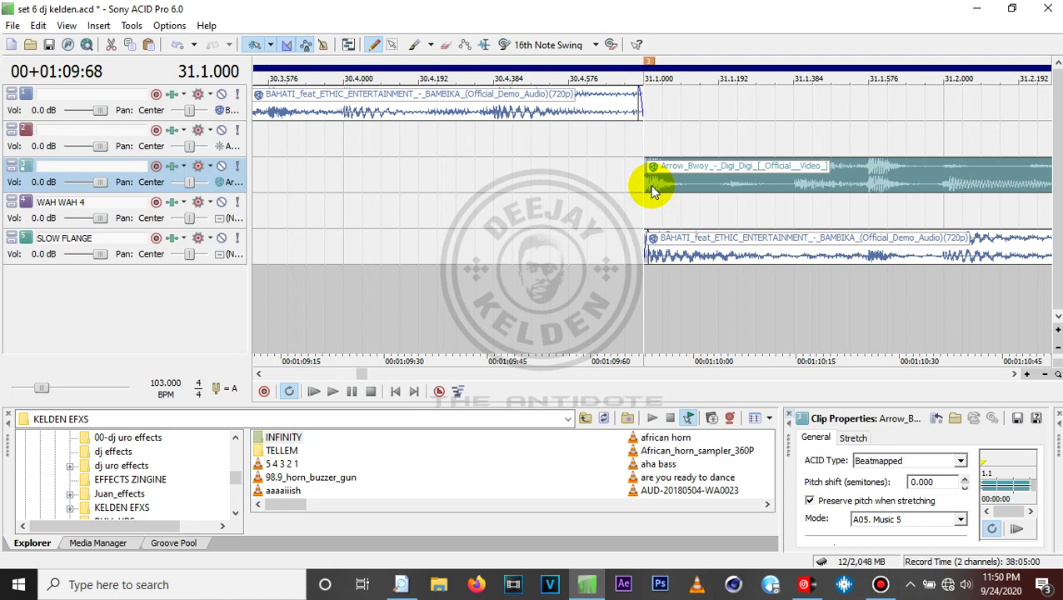
pyautogui.press('space')
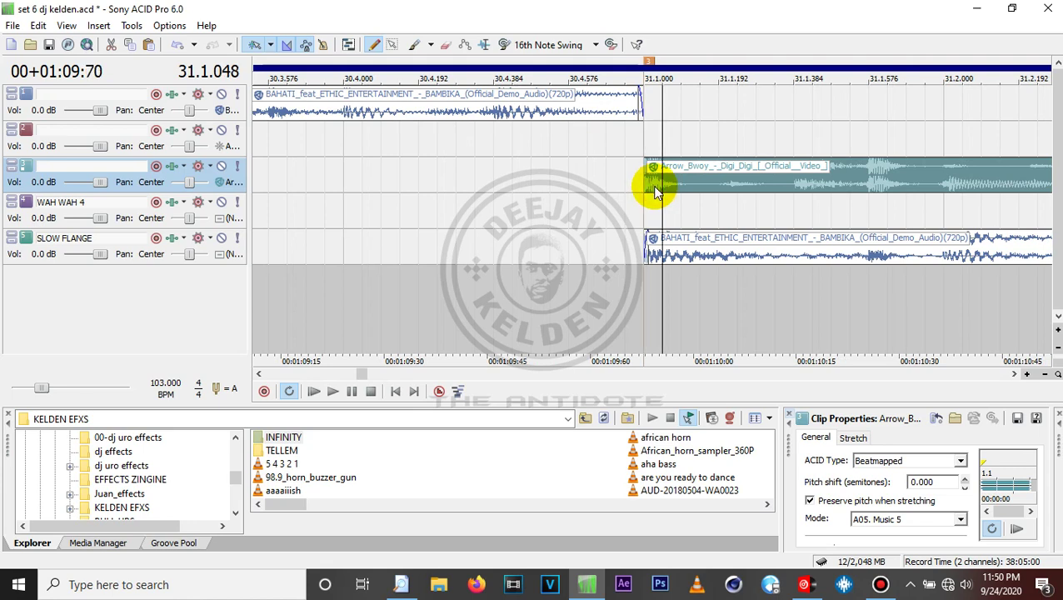
pyautogui.press('s')
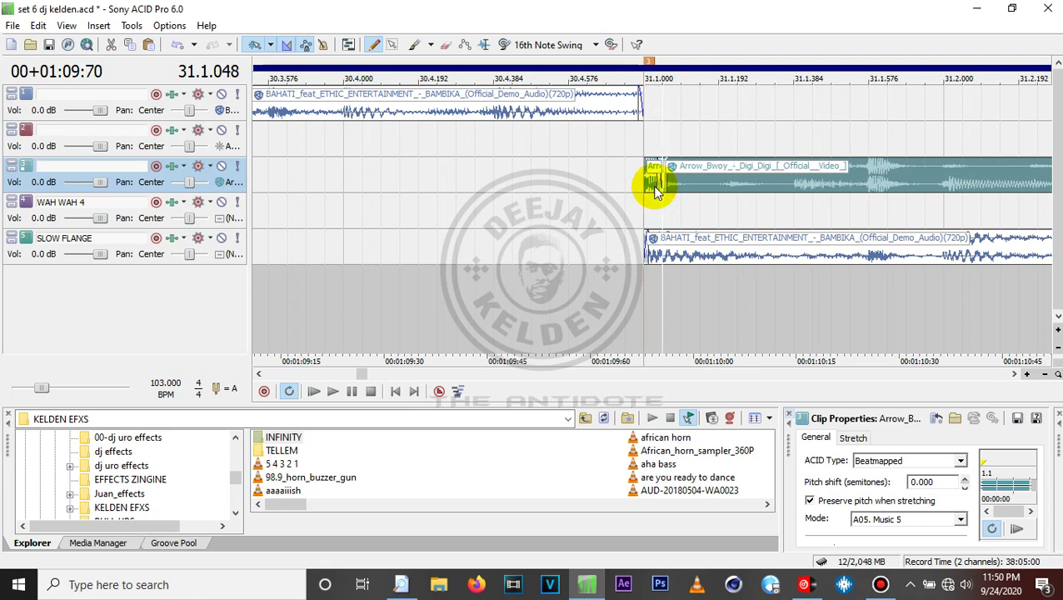
pyautogui.click(653, 190)
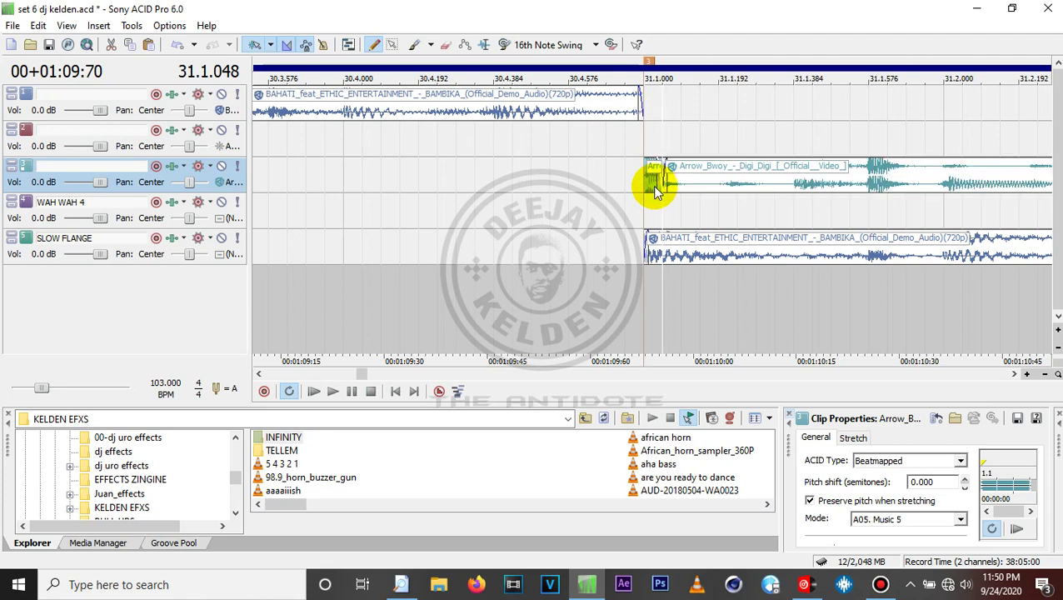
pyautogui.hotkey('ctrl', 'z')
# Place copies of the slice on track 3 at 30.4.576, 30.4.384, 30.4.192 and 30.4.000, and stretch out the 30.4.384 copy to about three times its length.
pyautogui.click(569, 178)
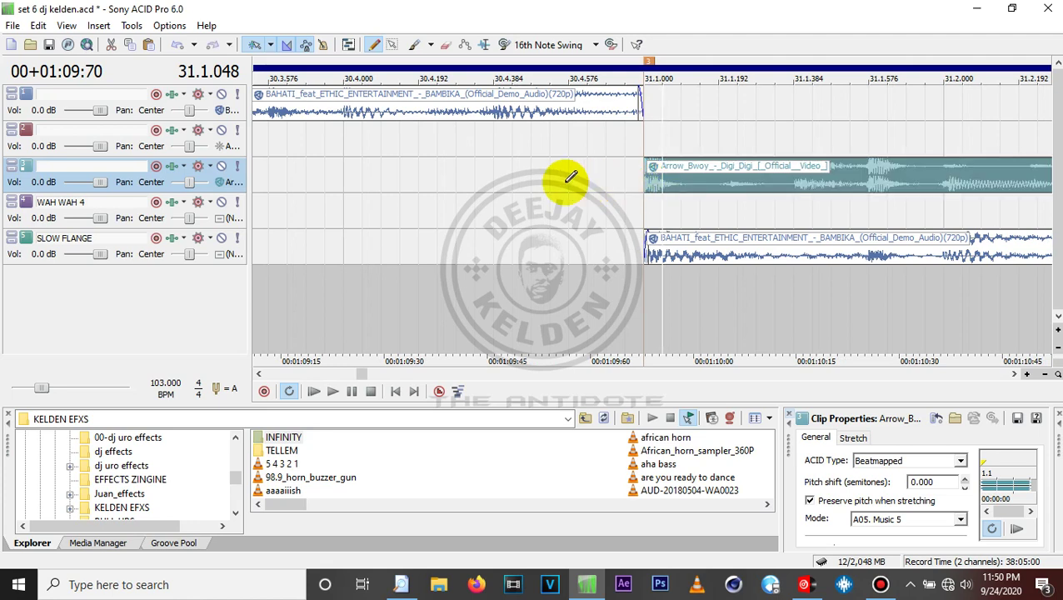
pyautogui.moveTo(565, 186)
pyautogui.mouseDown()
pyautogui.moveTo(579, 166)
pyautogui.moveTo(594, 169)
pyautogui.moveTo(578, 168)
pyautogui.mouseUp()
pyautogui.moveTo(505, 178)
pyautogui.mouseDown()
pyautogui.moveTo(481, 180)
pyautogui.moveTo(498, 189)
pyautogui.mouseUp()
pyautogui.click(427, 179)
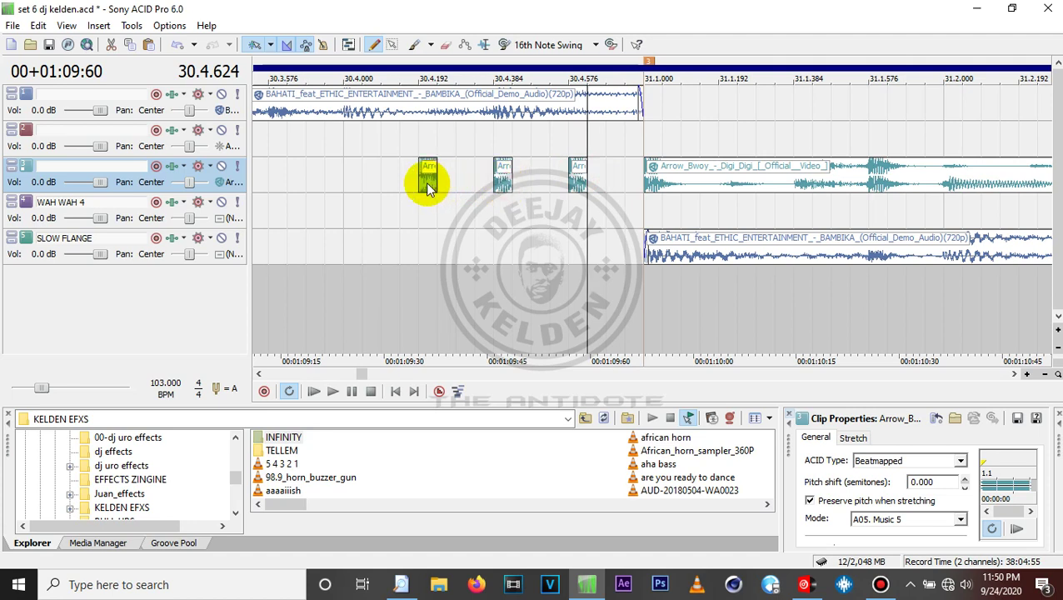
pyautogui.click(358, 180)
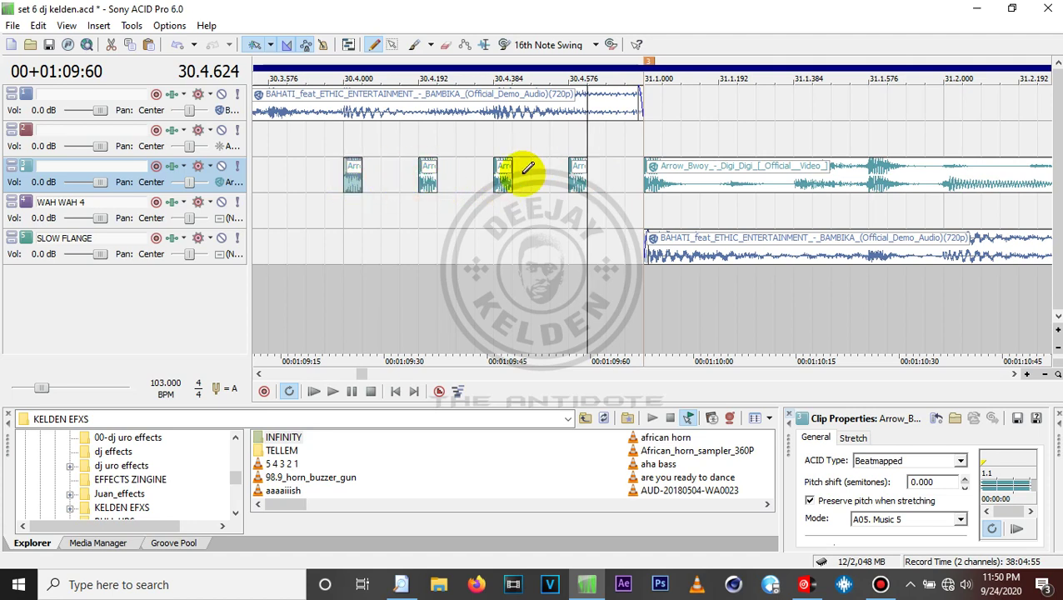
pyautogui.moveTo(505, 173); pyautogui.dragTo(549, 176)
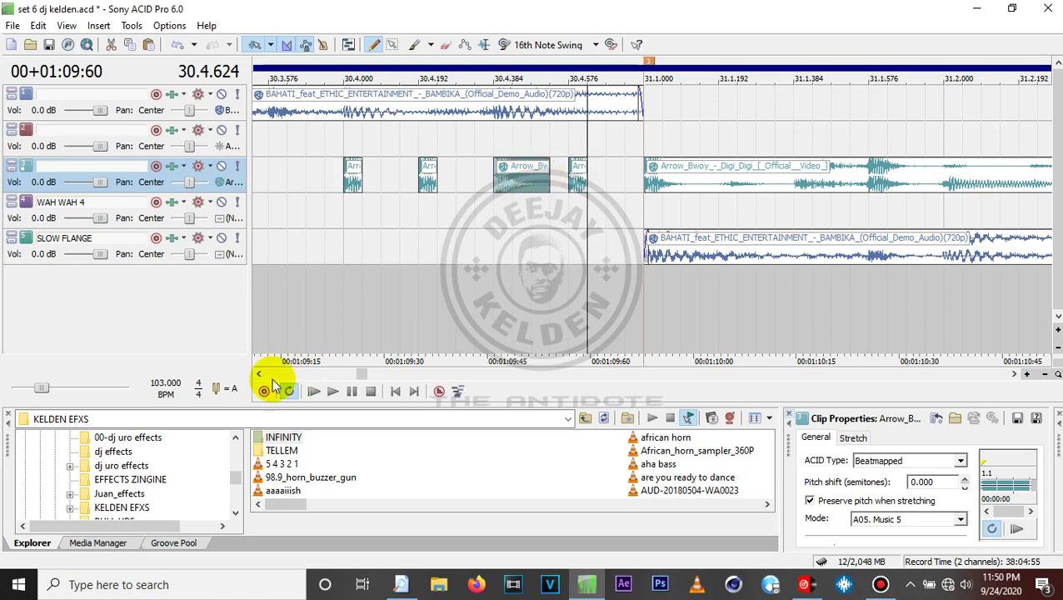
# Add further copies of the short Digi Digi slice on track 3 at 30.3.576 and 30.3.384.
pyautogui.click(258, 373)
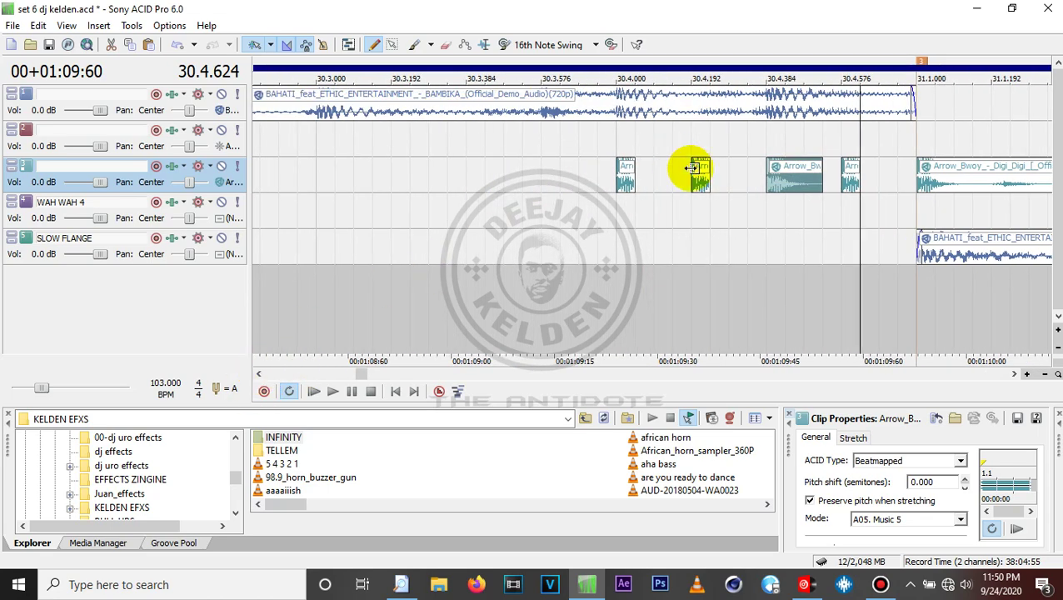
pyautogui.click(698, 173)
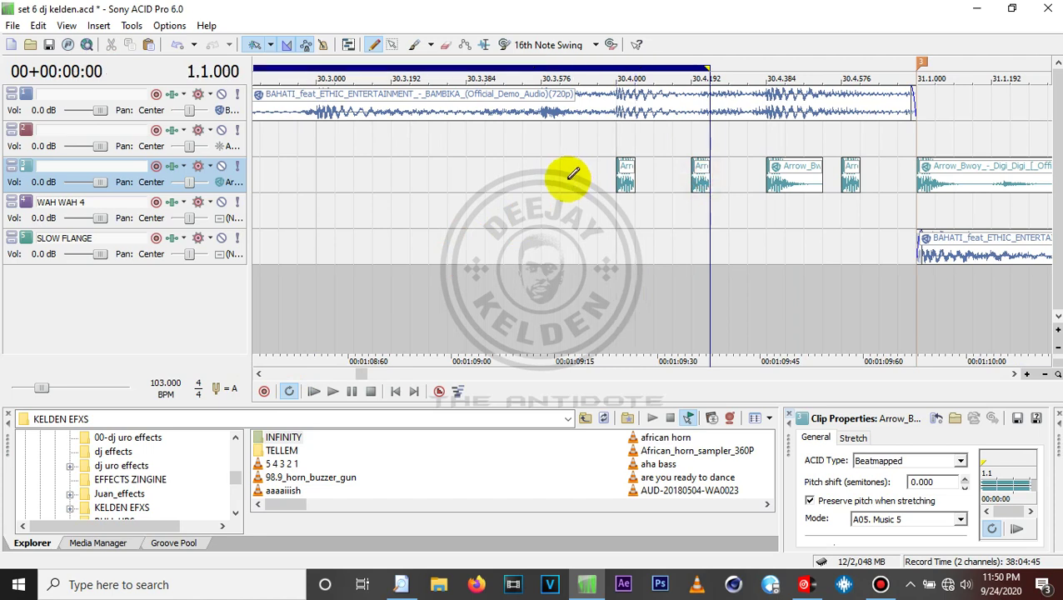
pyautogui.click(701, 171)
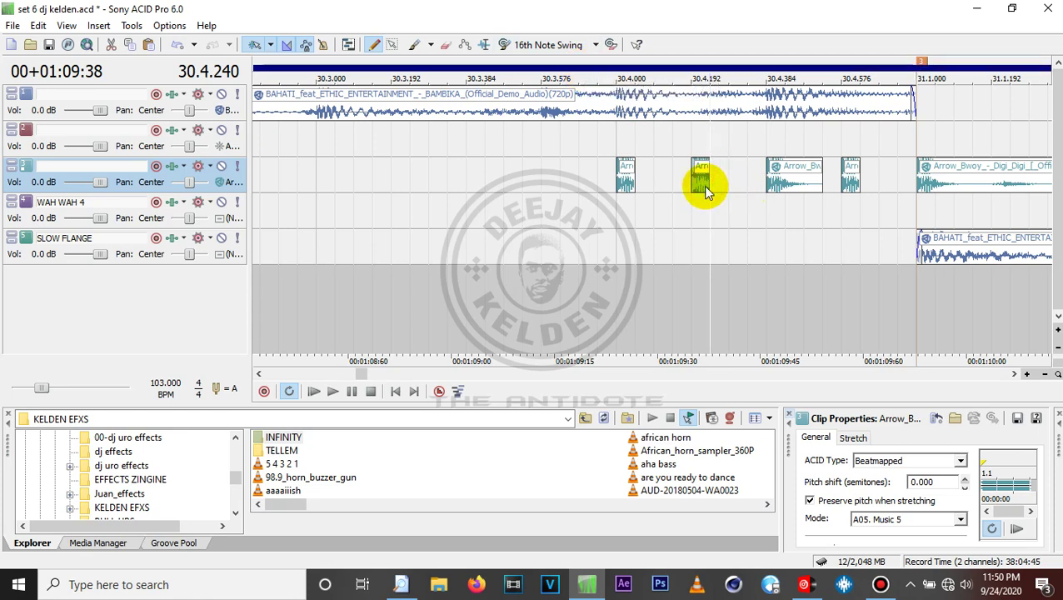
pyautogui.moveTo(625, 183); pyautogui.dragTo(472, 179)
pyautogui.click(628, 178)
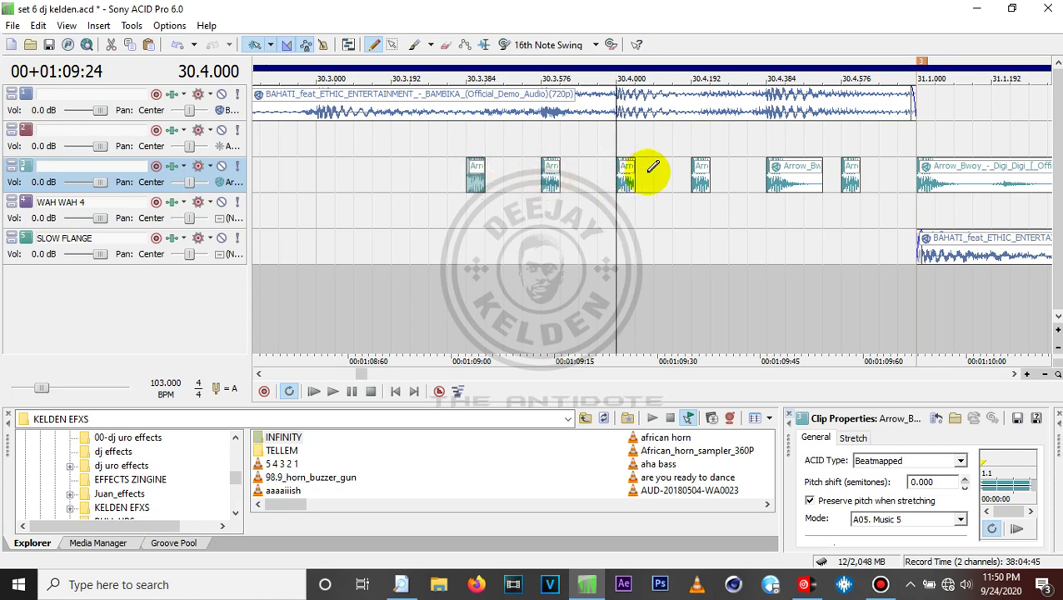
# Copy the slice to 30.4.096 on track 3 and lengthen the 30.3.384 slice to about three times its length.
pyautogui.doubleClick(624, 176)
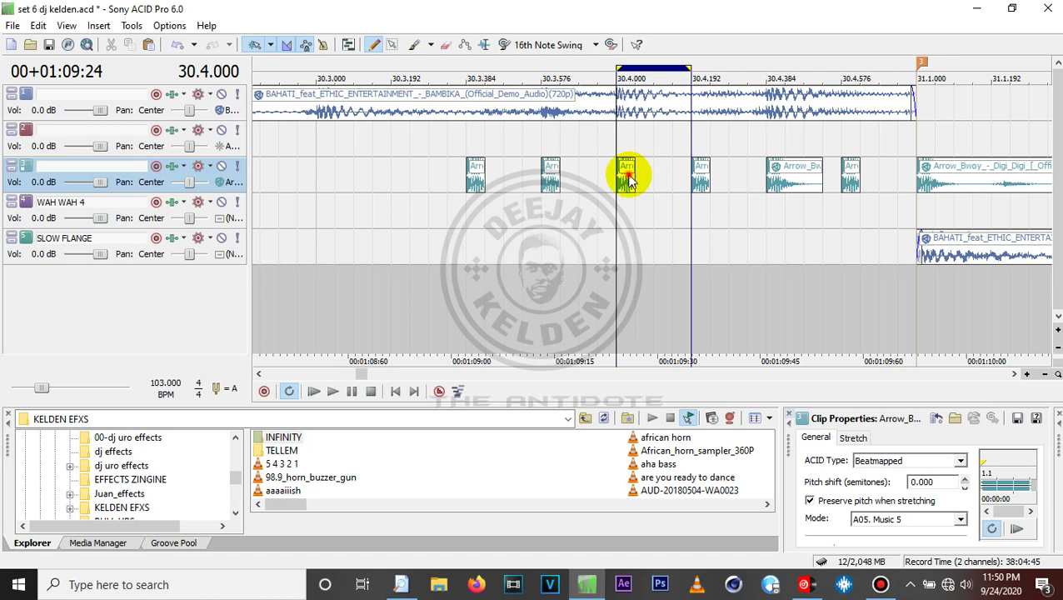
pyautogui.moveTo(630, 180); pyautogui.dragTo(668, 175)
pyautogui.doubleClick(547, 177)
pyautogui.moveTo(547, 175); pyautogui.dragTo(521, 177)
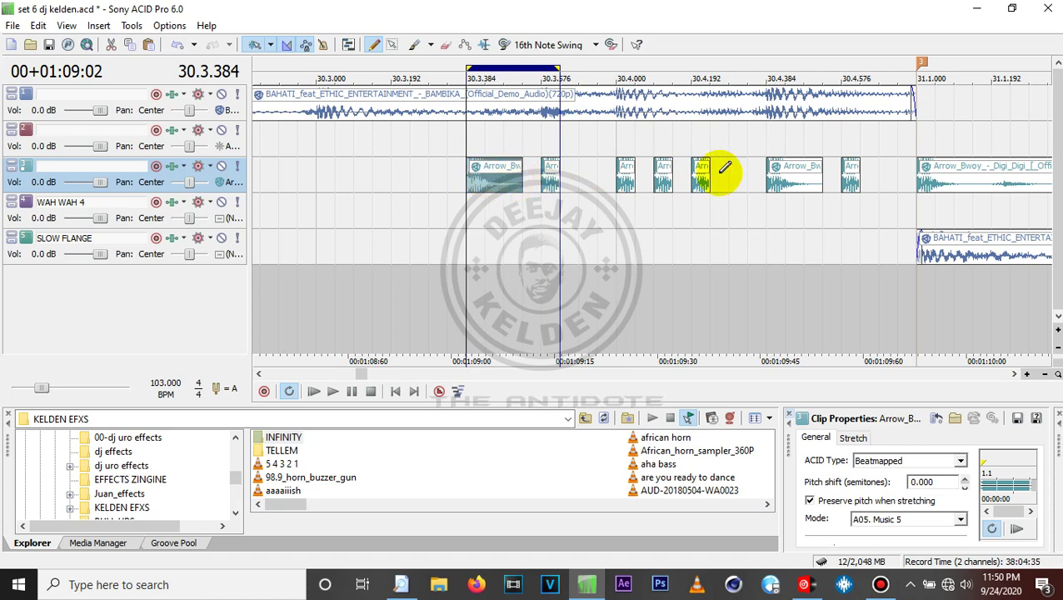
# Raise the slices at 30.4.576, 30.4.096 and 30.3.576 by 4 semitones, and reset the loop region to the whole project.
pyautogui.click(855, 174)
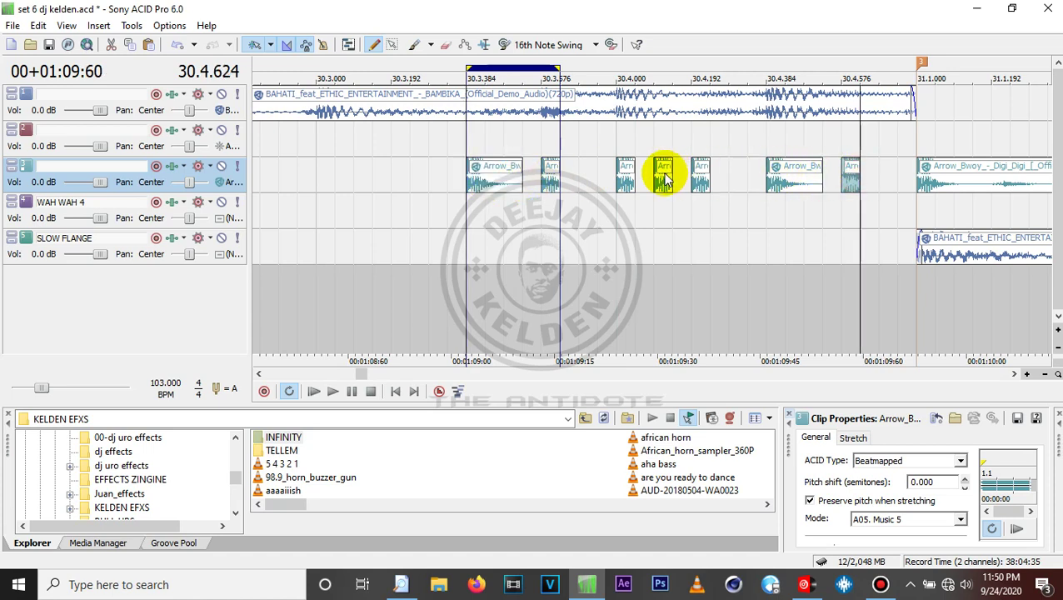
pyautogui.click(550, 181)
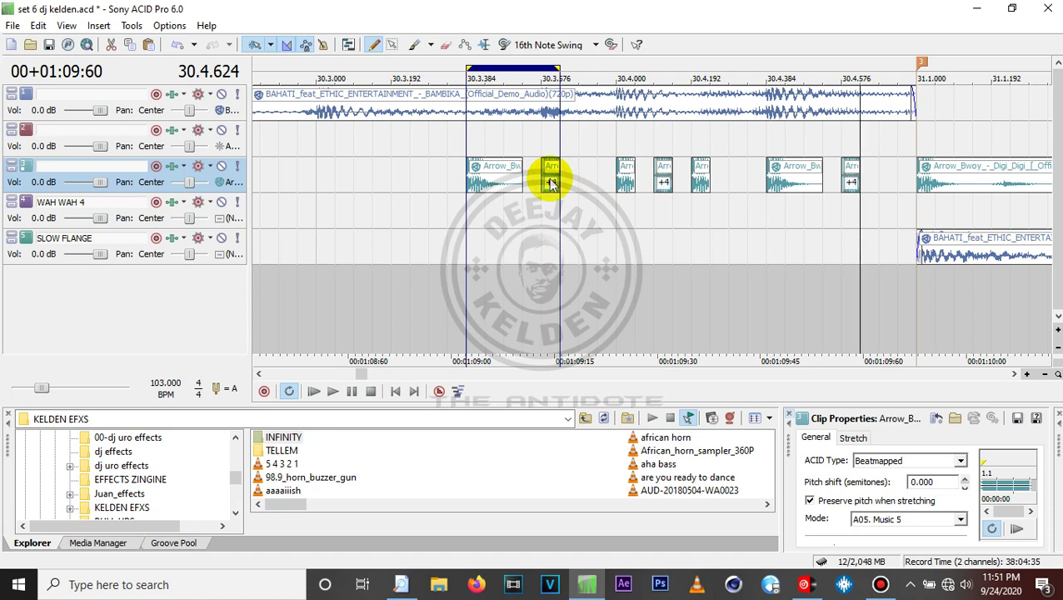
pyautogui.doubleClick(526, 72)
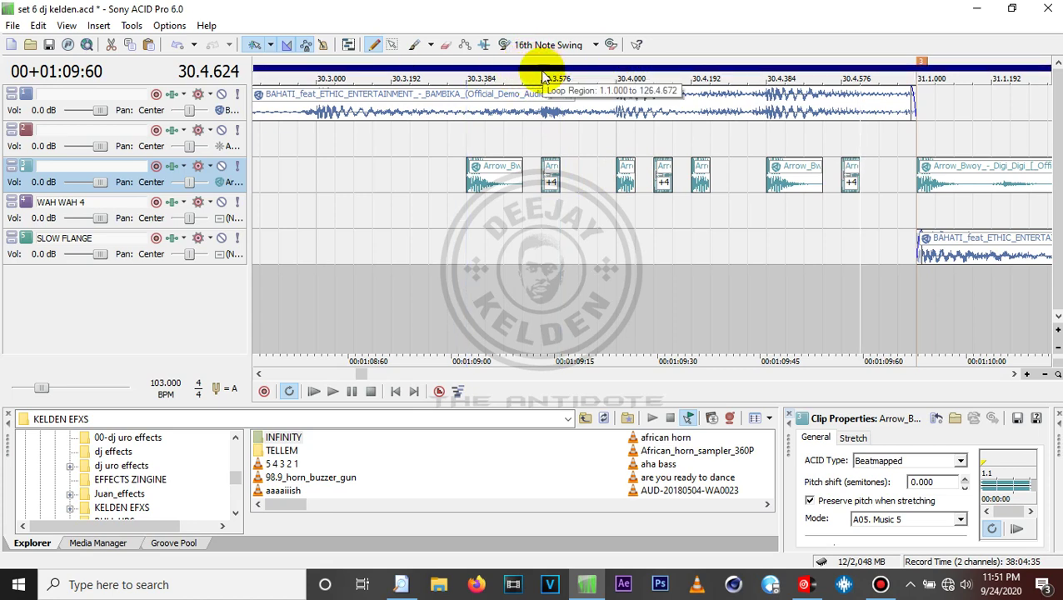
# Copy the slice at 30.4.000 on track 3 to 30.3.192 and 30.3.000.
pyautogui.click(353, 178)
pyautogui.scroll(-4, 350, 180)
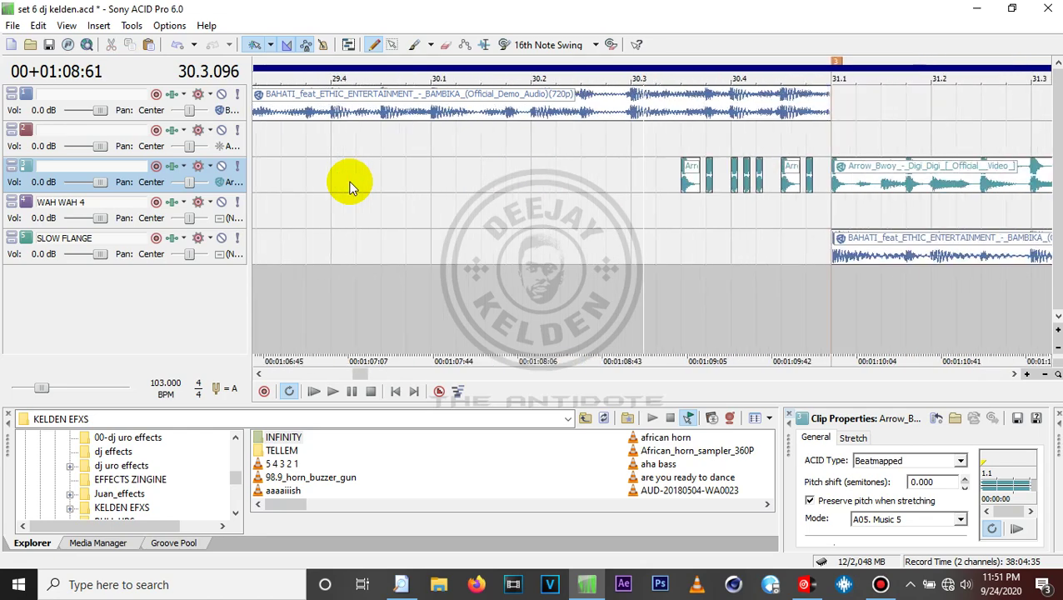
pyautogui.click(635, 167)
pyautogui.scroll(5, 634, 168)
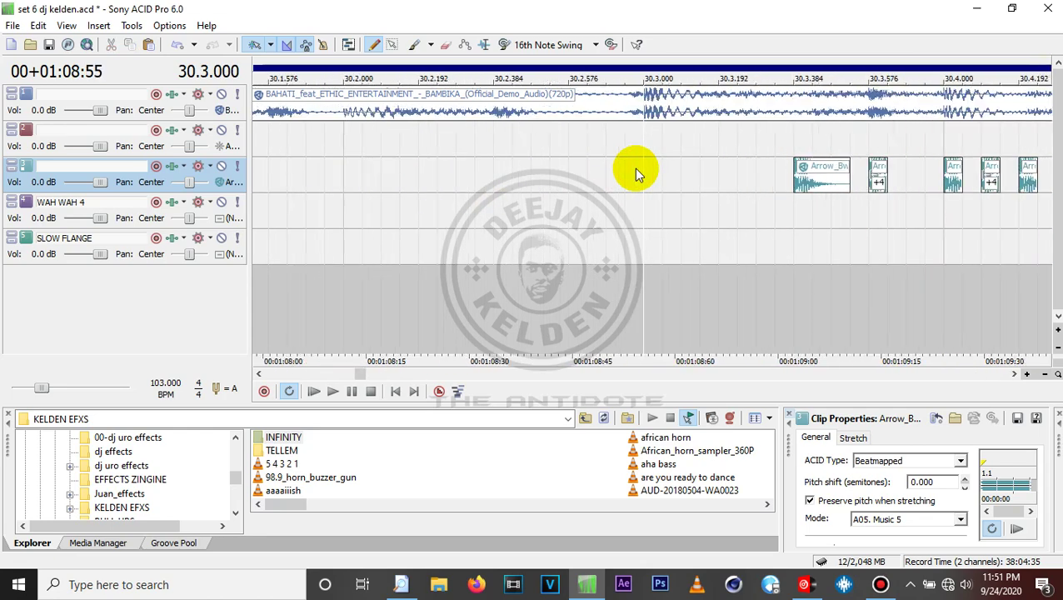
pyautogui.click(962, 191)
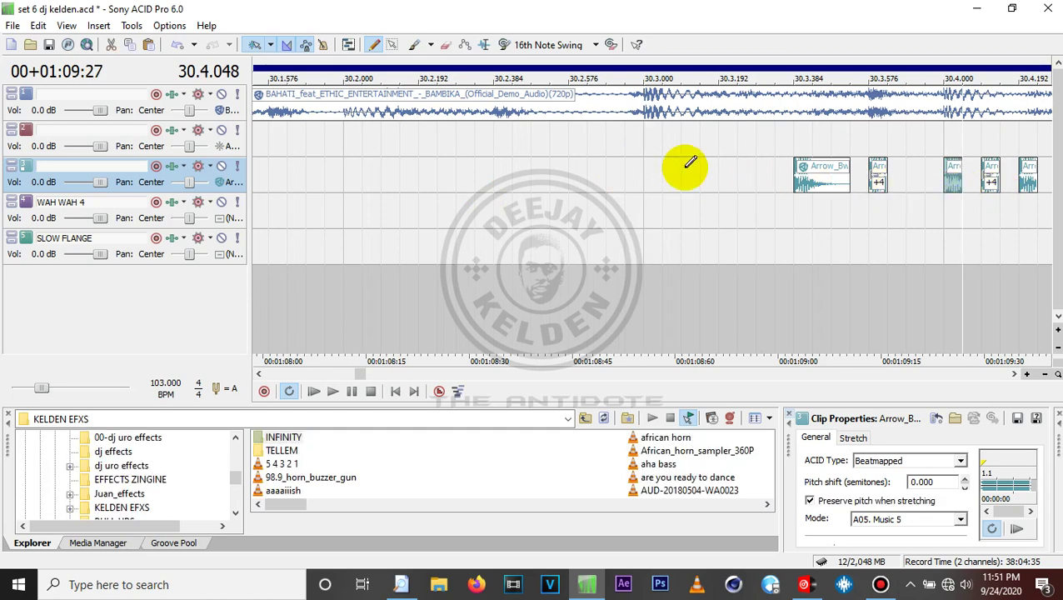
pyautogui.click(725, 173)
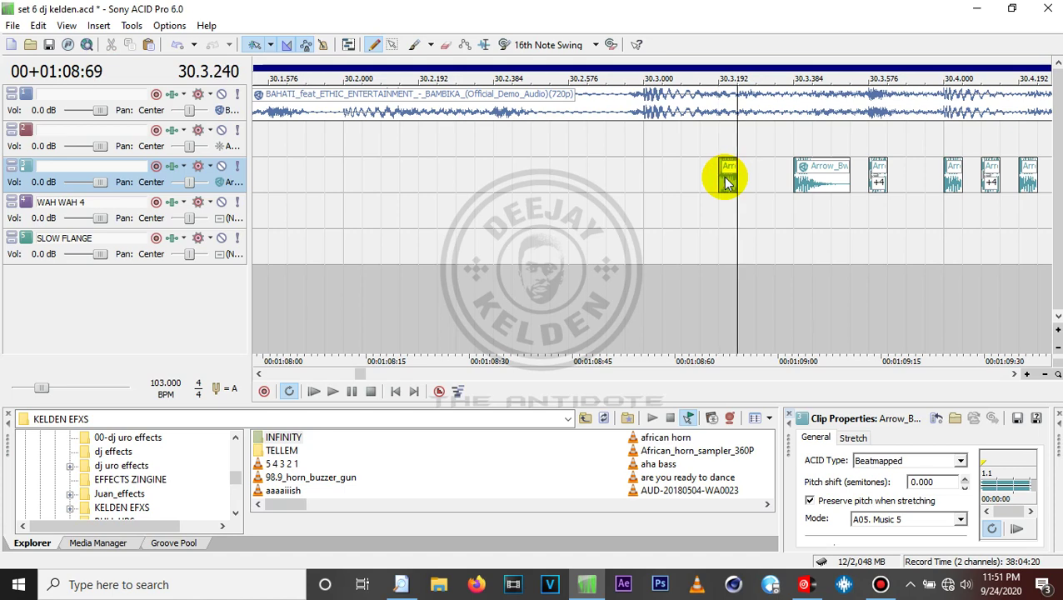
pyautogui.click(648, 173)
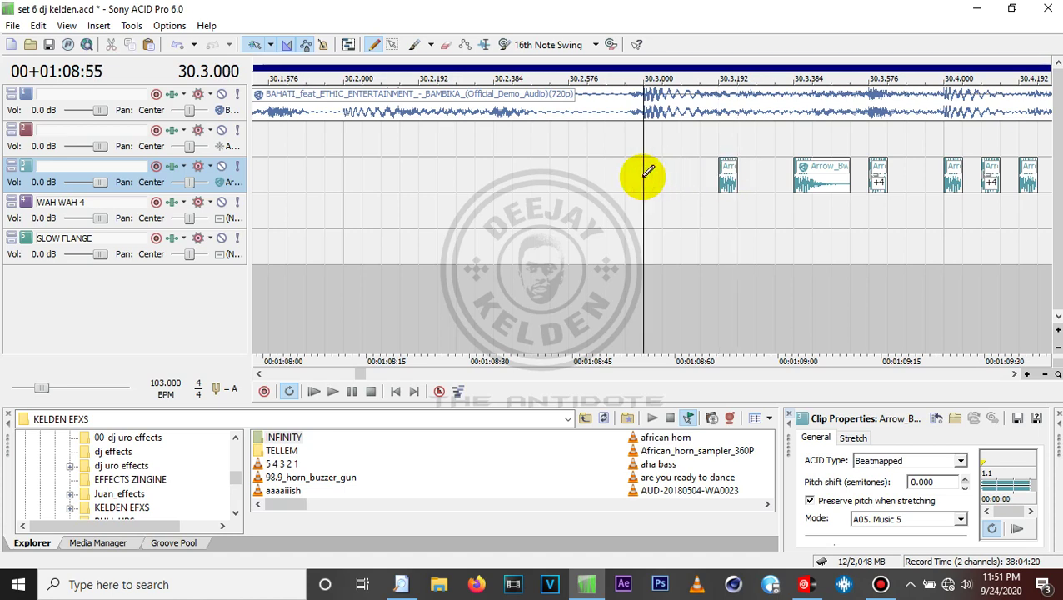
pyautogui.click(647, 172)
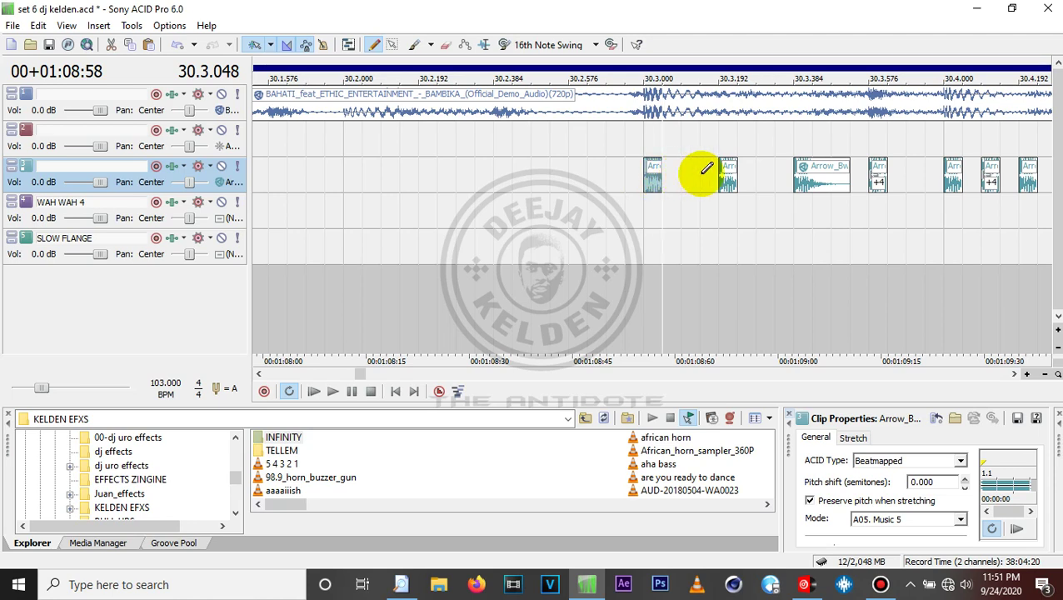
# Clear the slice from 30.3.192 on track 3 and place slices at 30.2.576 and 30.2.672.
pyautogui.click(729, 176)
pyautogui.moveTo(655, 168); pyautogui.dragTo(538, 167)
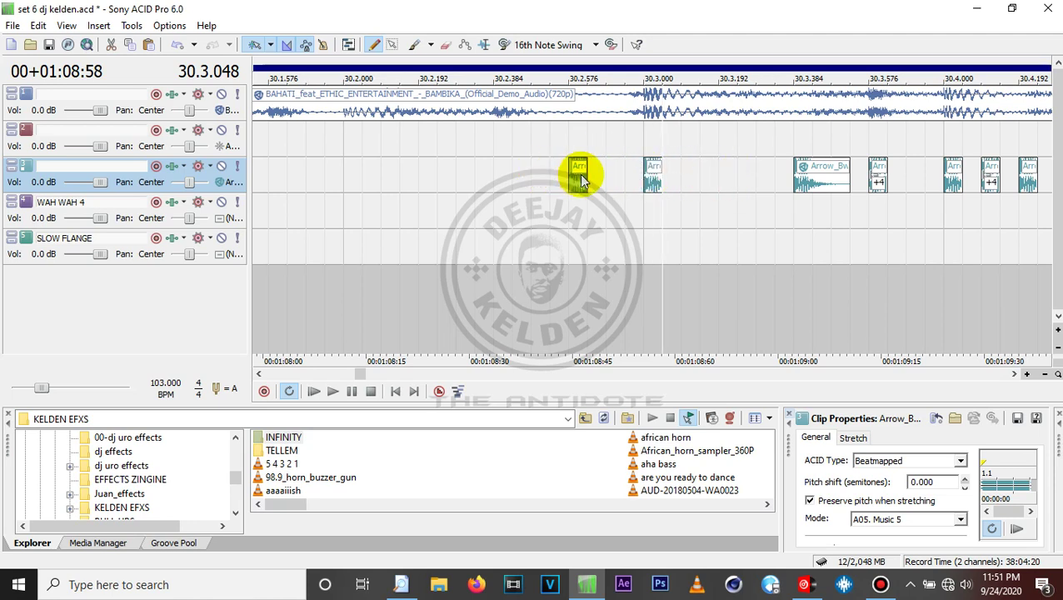
pyautogui.moveTo(579, 174); pyautogui.dragTo(611, 177)
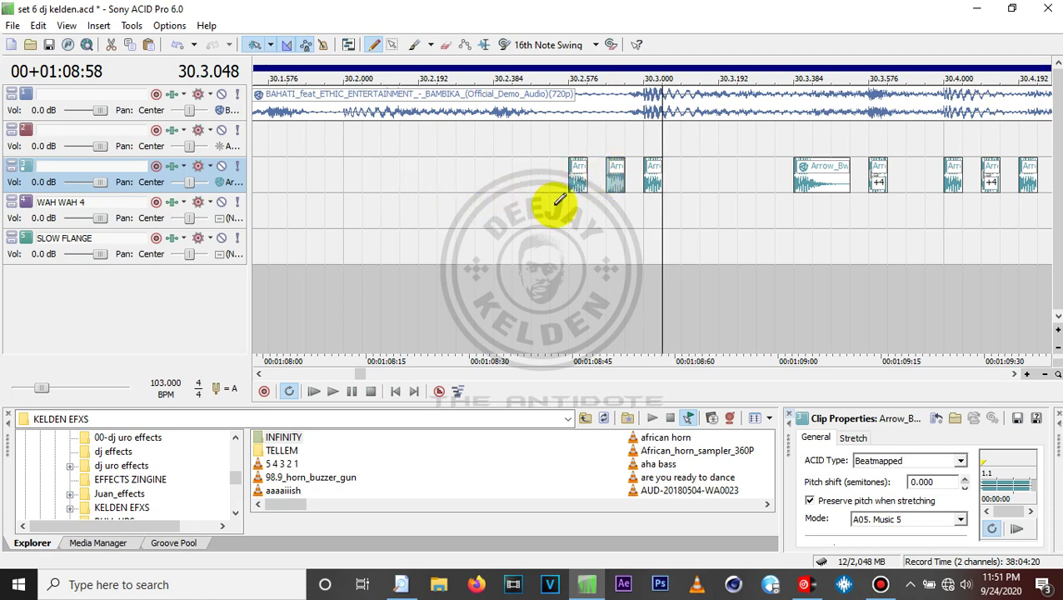
# Copy the slice at 30.2.576 to 30.2.000, 30.2.192 and 30.2.096 on track 3.
pyautogui.click(573, 178)
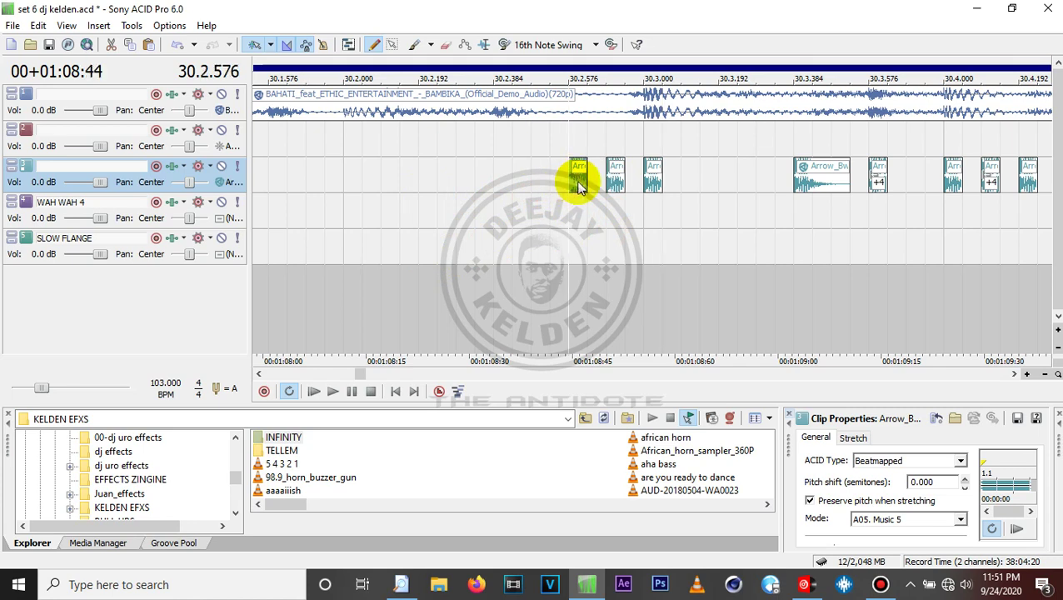
pyautogui.moveTo(578, 181); pyautogui.dragTo(414, 179)
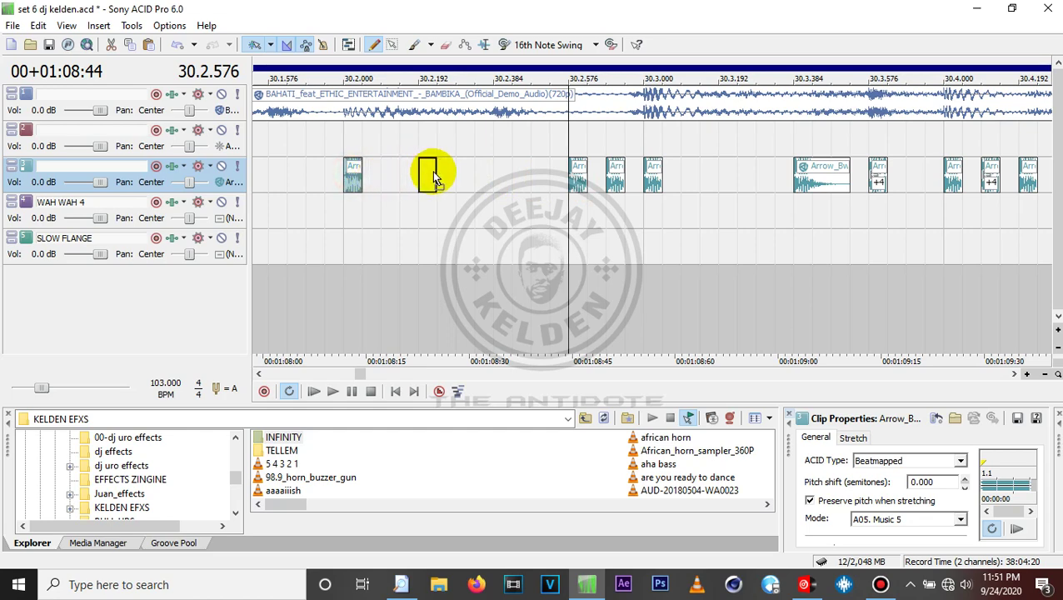
pyautogui.click(430, 174)
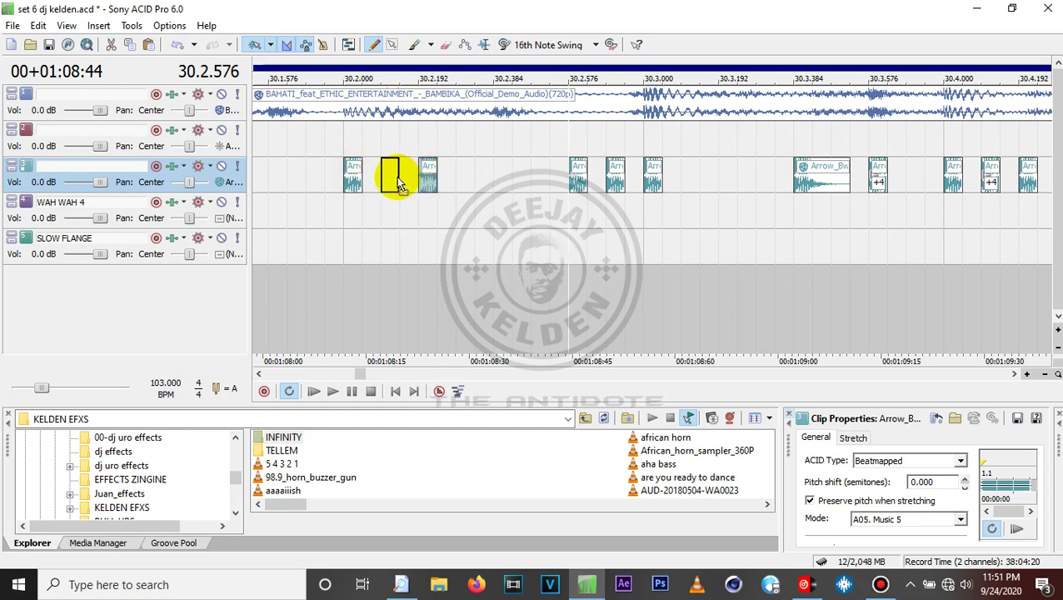
pyautogui.click(398, 179)
# Play the mix from about 29.4 to hear the Digi Digi slices over BAMBIKA, then stop playback.
pyautogui.click(333, 200)
pyautogui.scroll(-3, 328, 208)
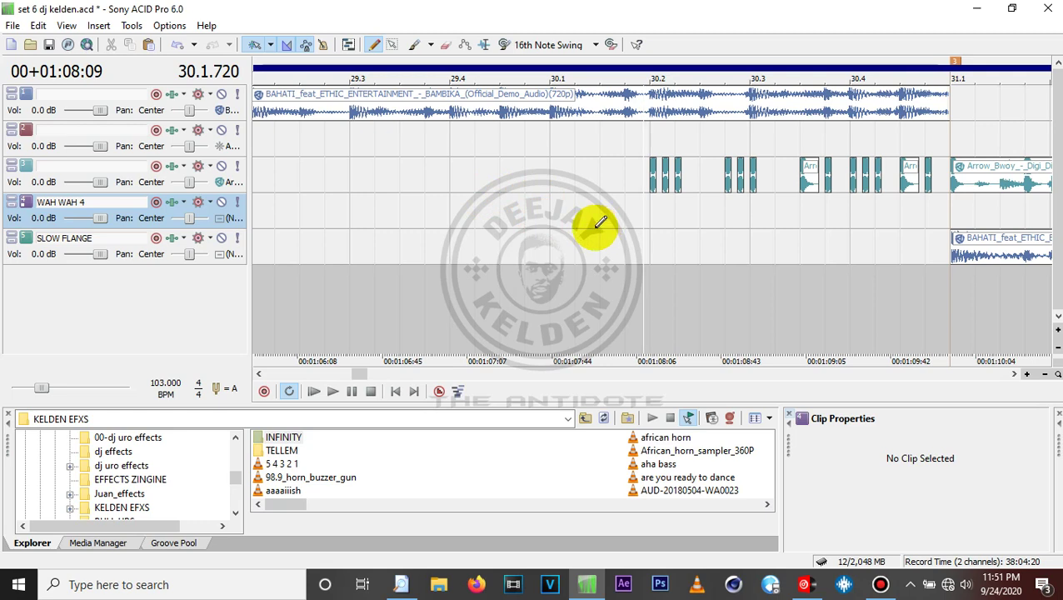
pyautogui.click(439, 224)
pyautogui.press('space')
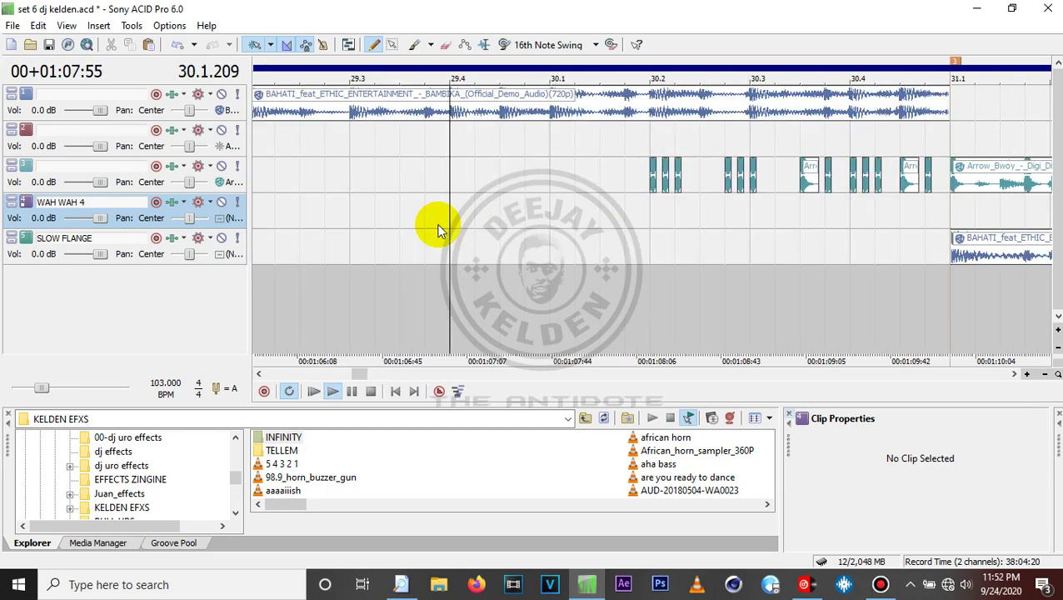
pyautogui.press('space')
# Erase the three slices at 30.2.000, 30.2.096 and 30.2.192 from track 3.
pyautogui.click(751, 217)
pyautogui.press('Up')
pyautogui.press('Up')
pyautogui.press('Up')
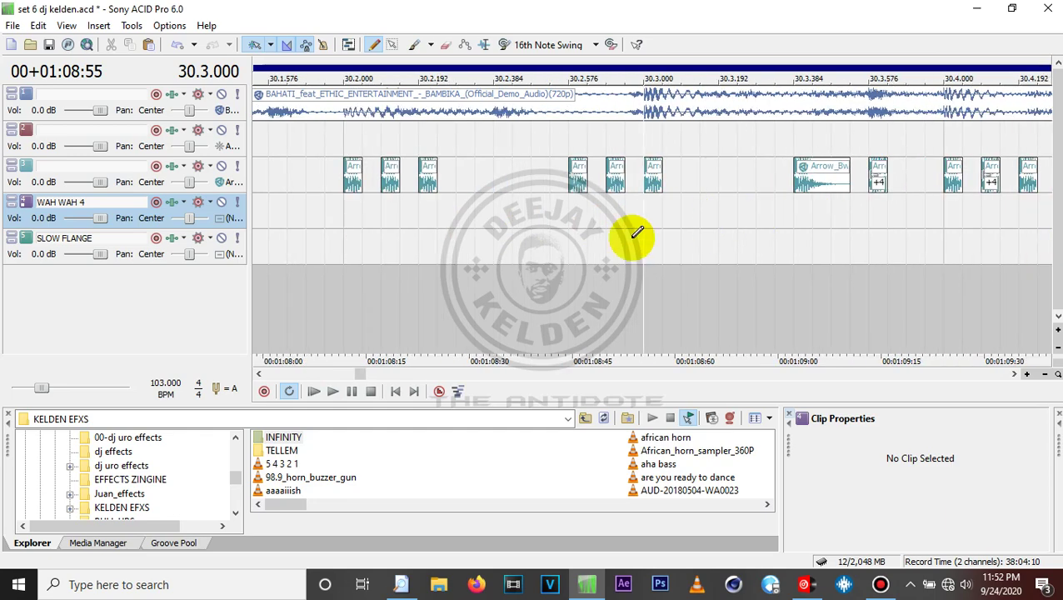
pyautogui.click(447, 44)
pyautogui.click(390, 175)
pyautogui.click(352, 175)
pyautogui.click(427, 177)
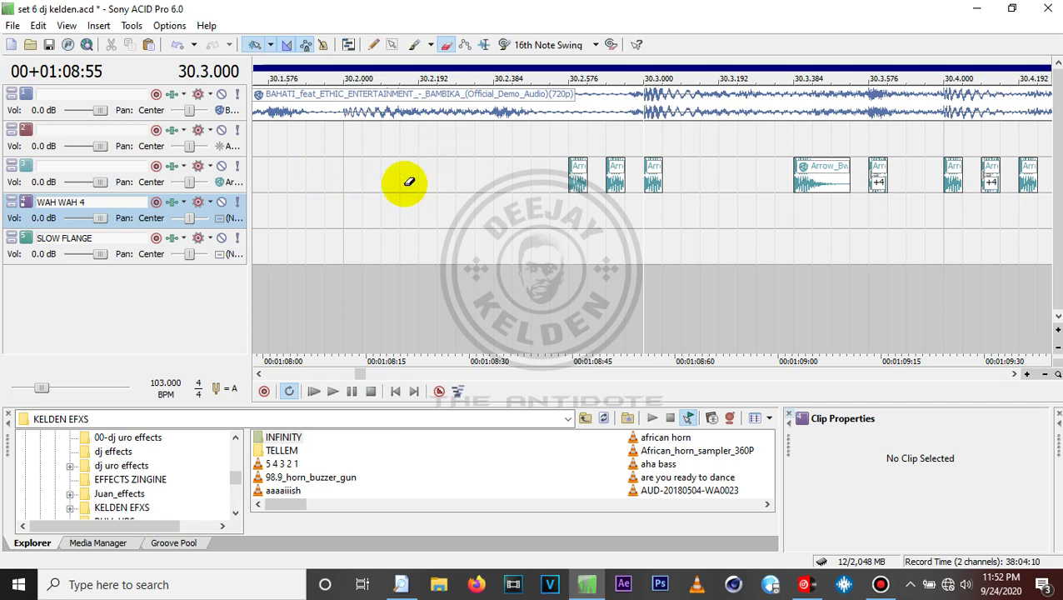
# Move the three slices from 30.2.576, 30.2.672 and 30.3.000 to 30.3.000, 30.3.096 and 30.3.192 on track 3 and pitch the middle one +4.
pyautogui.click(373, 46)
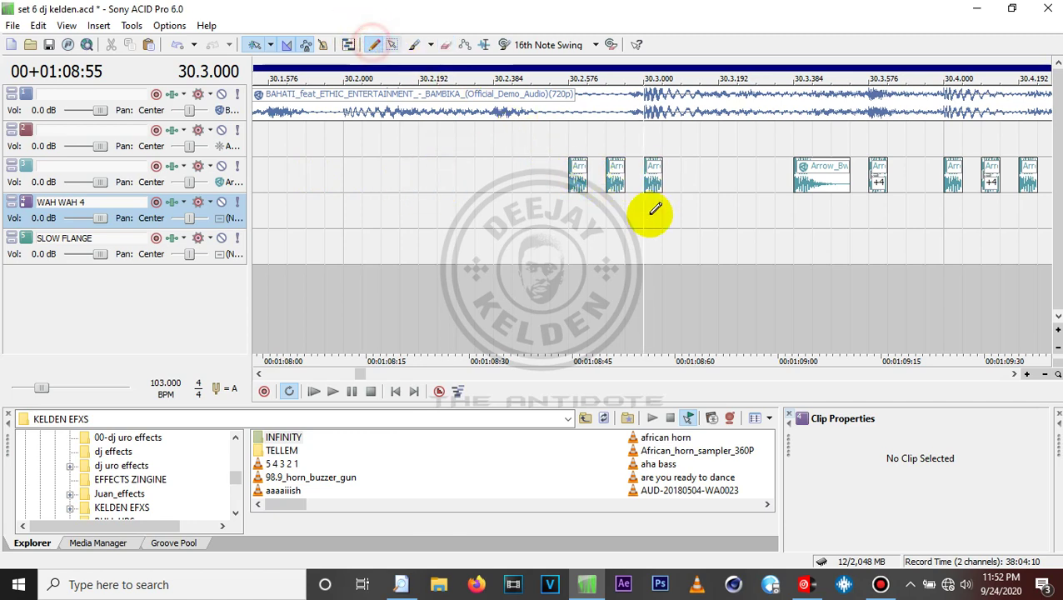
pyautogui.click(572, 173)
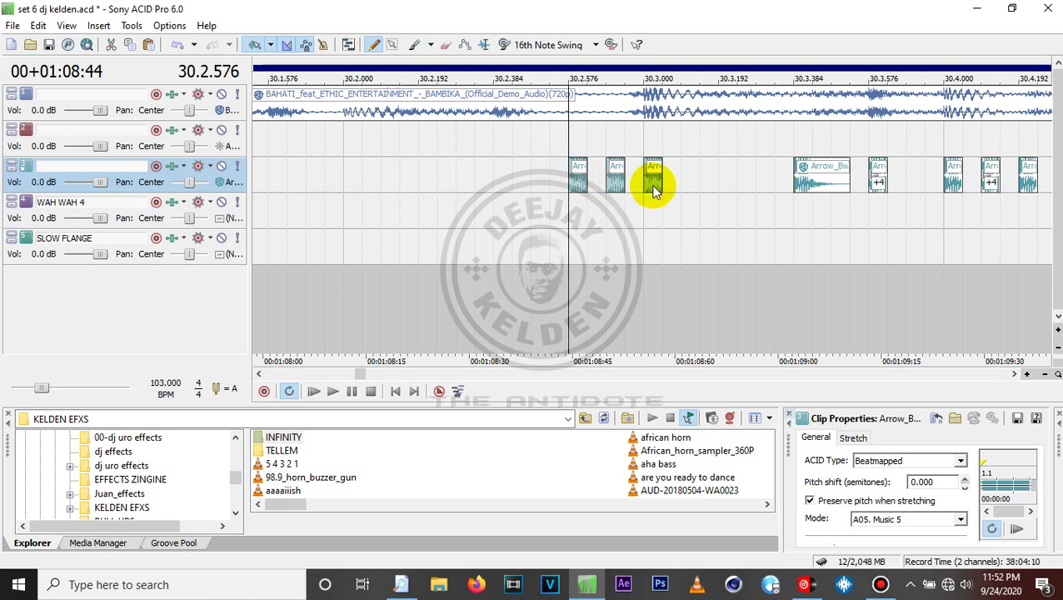
pyautogui.moveTo(658, 184); pyautogui.dragTo(725, 184)
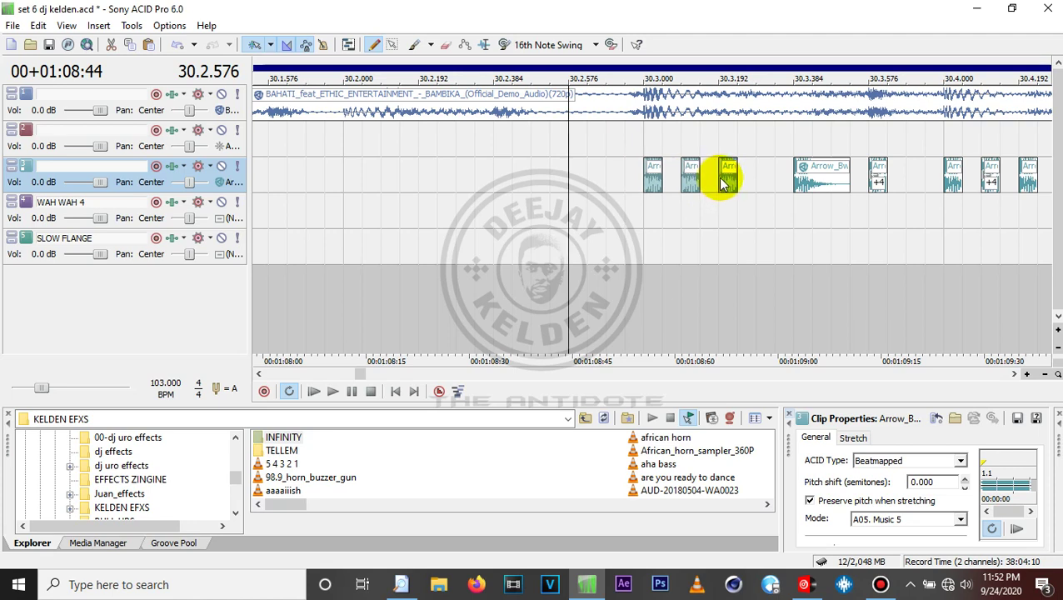
pyautogui.click(690, 185)
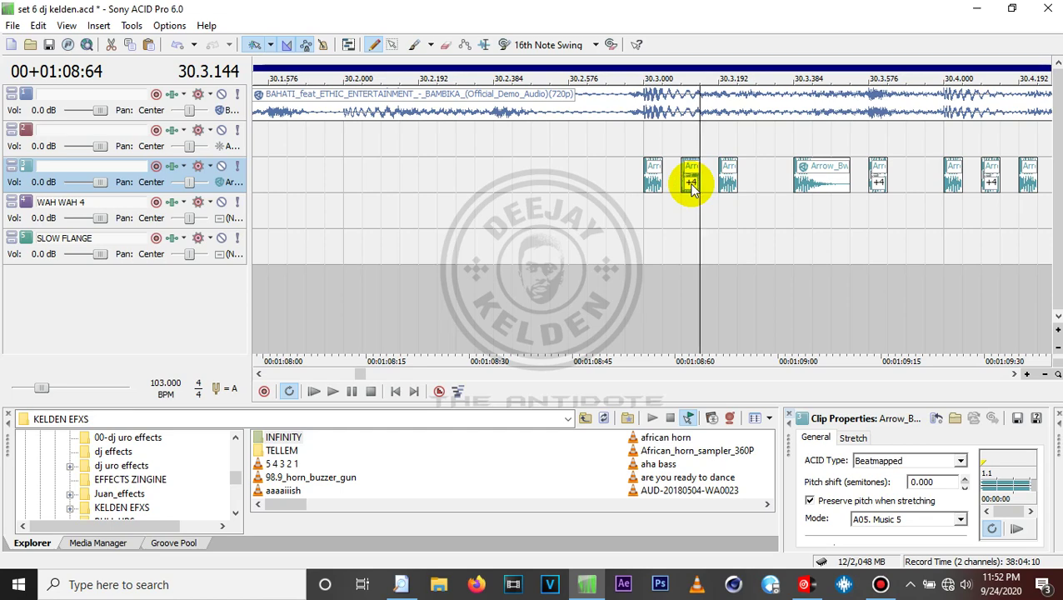
# Play the mix from 29.2.576 to hear the slices leading into the drop at 31.1, then stop playback.
pyautogui.scroll(-2, 690, 187)
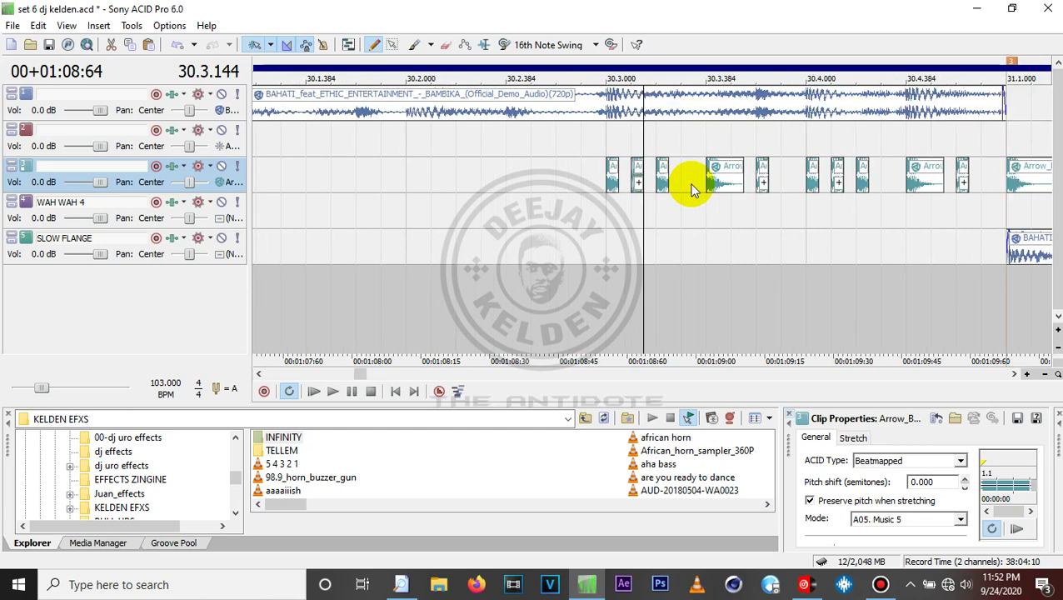
pyautogui.scroll(-3, 689, 186)
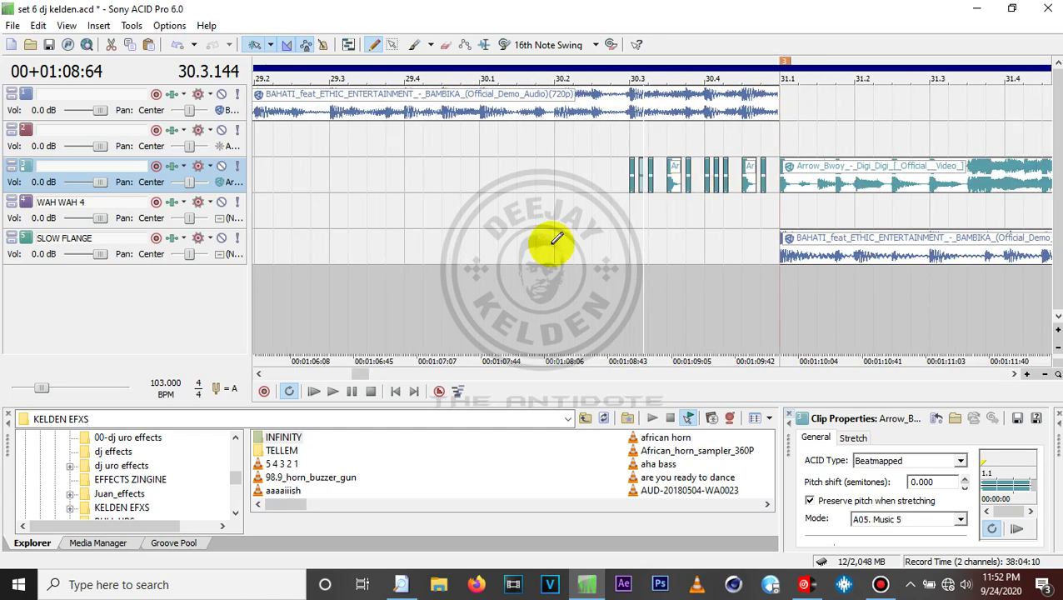
pyautogui.click(455, 304)
pyautogui.click(301, 298)
pyautogui.press('space')
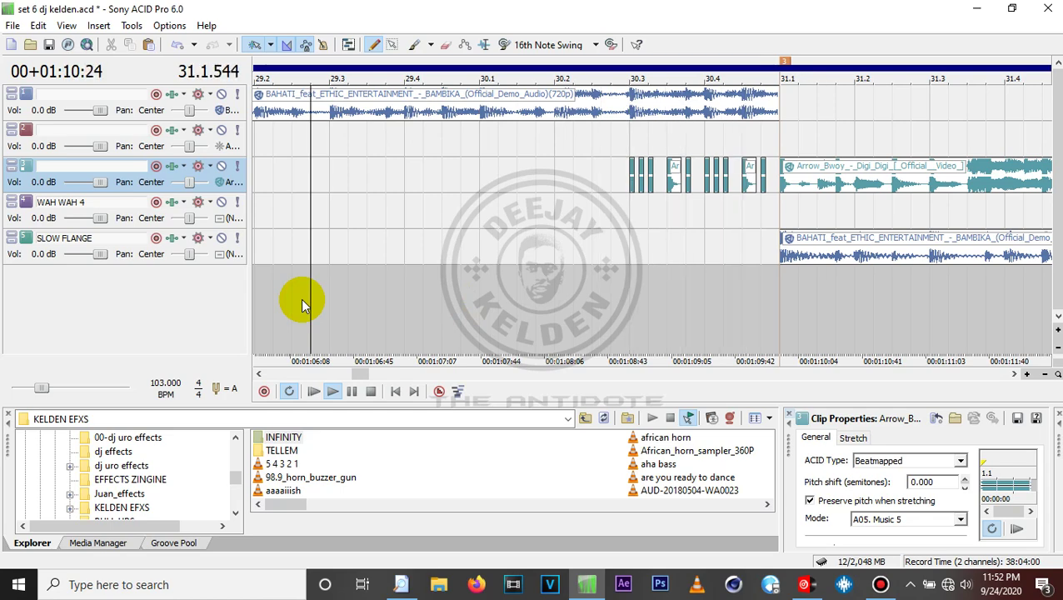
pyautogui.press('space')
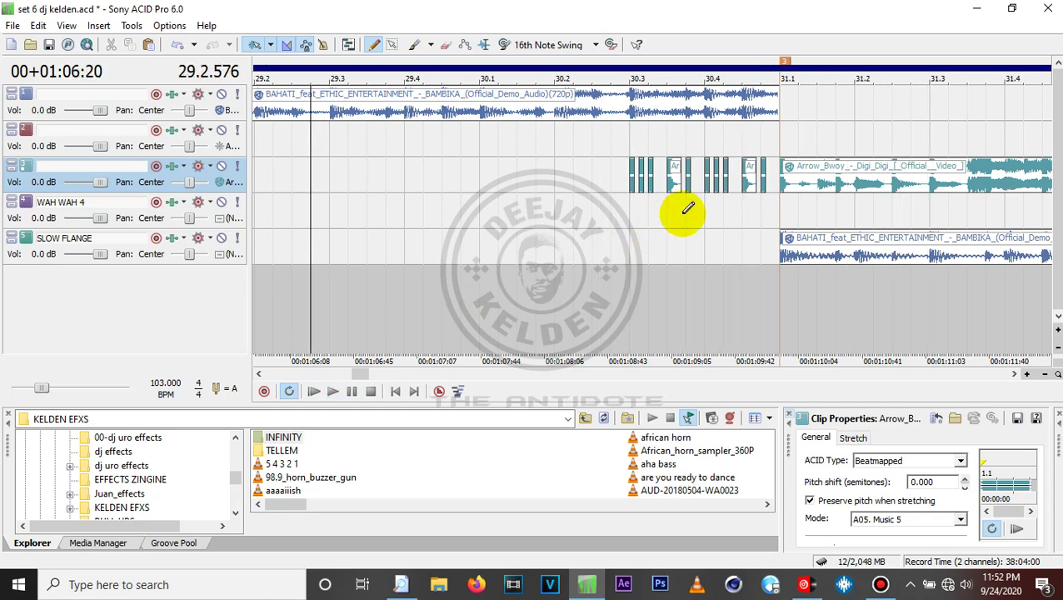
# Delete the +4 slice at 30.3.096 from track 3.
pyautogui.click(652, 217)
pyautogui.scroll(8, 651, 217)
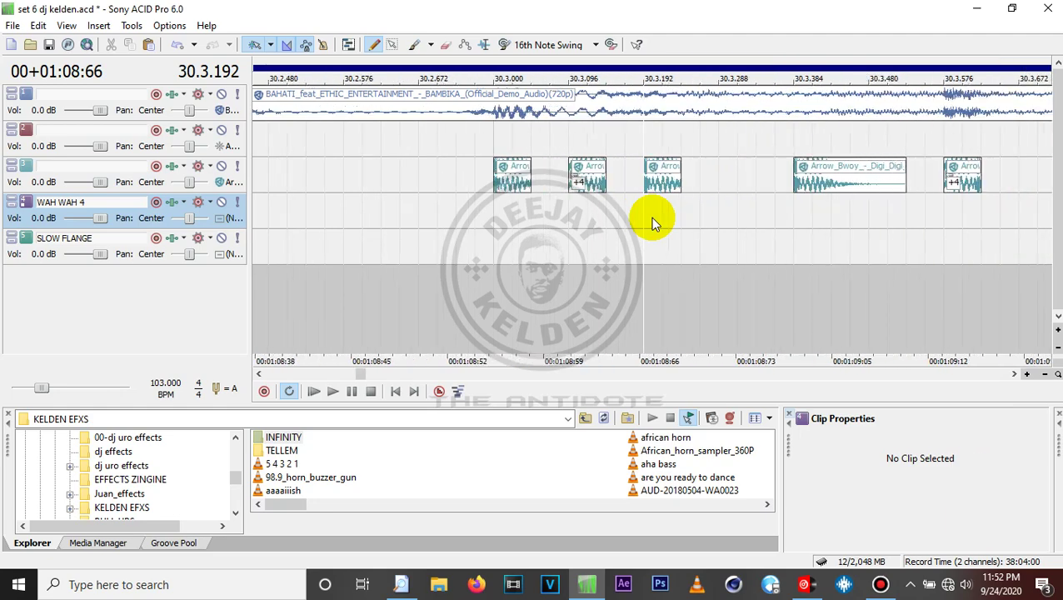
pyautogui.click(593, 185)
pyautogui.press('Delete')
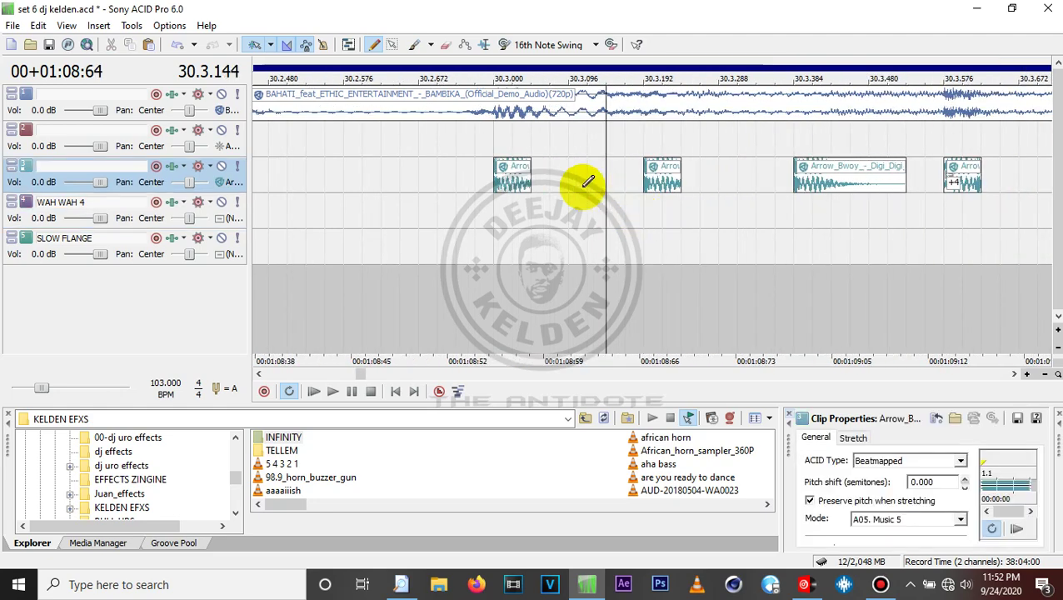
# Extend the slice at 30.3.000 on track 3 to 30.3.192 and pitch the slice that follows it +5.
pyautogui.moveTo(530, 183); pyautogui.dragTo(655, 183)
pyautogui.click(672, 185)
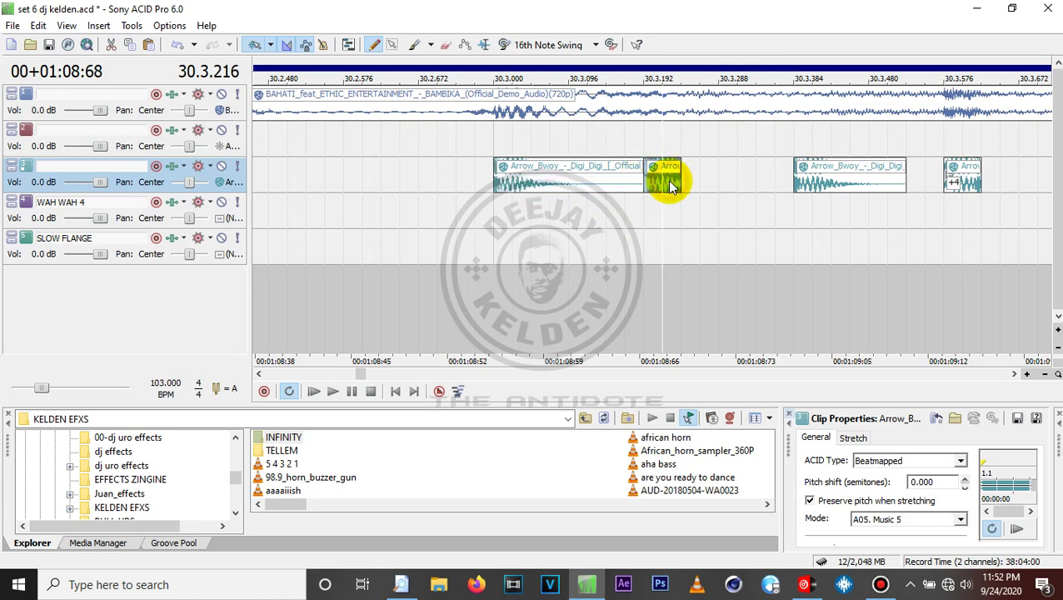
pyautogui.press('=')
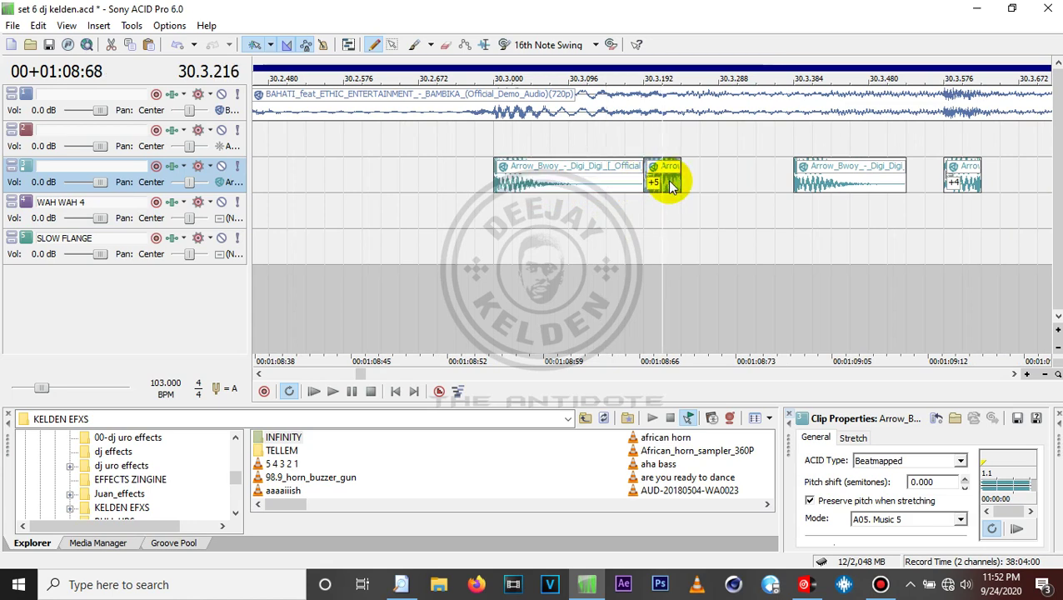
# Play the mix from 29.3.000 to check the lengthened slice and the +5 slice, then stop playback.
pyautogui.scroll(-6, 671, 185)
pyautogui.scroll(-2, 671, 185)
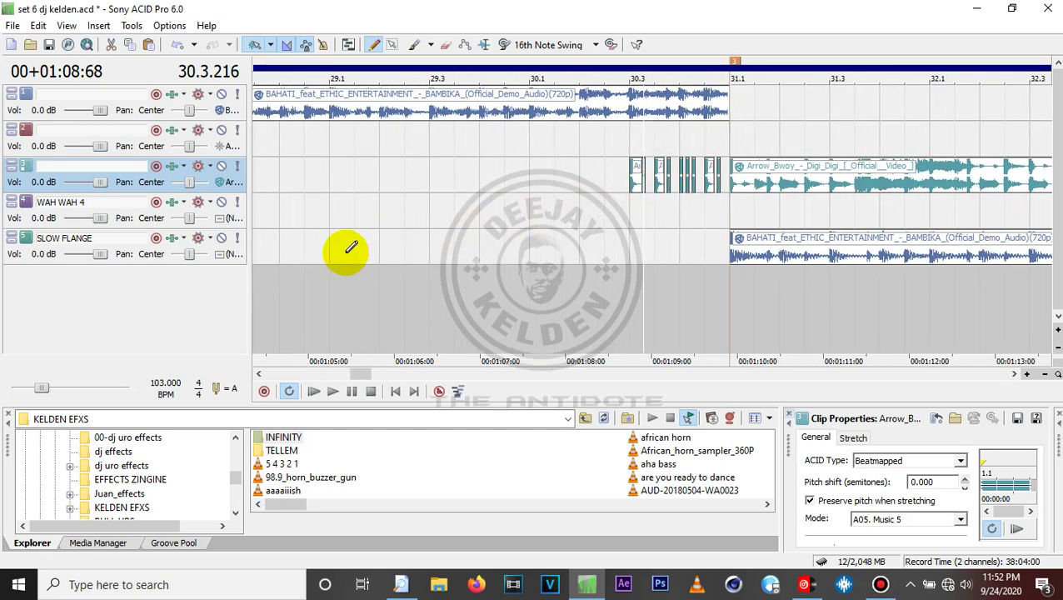
pyautogui.click(447, 261)
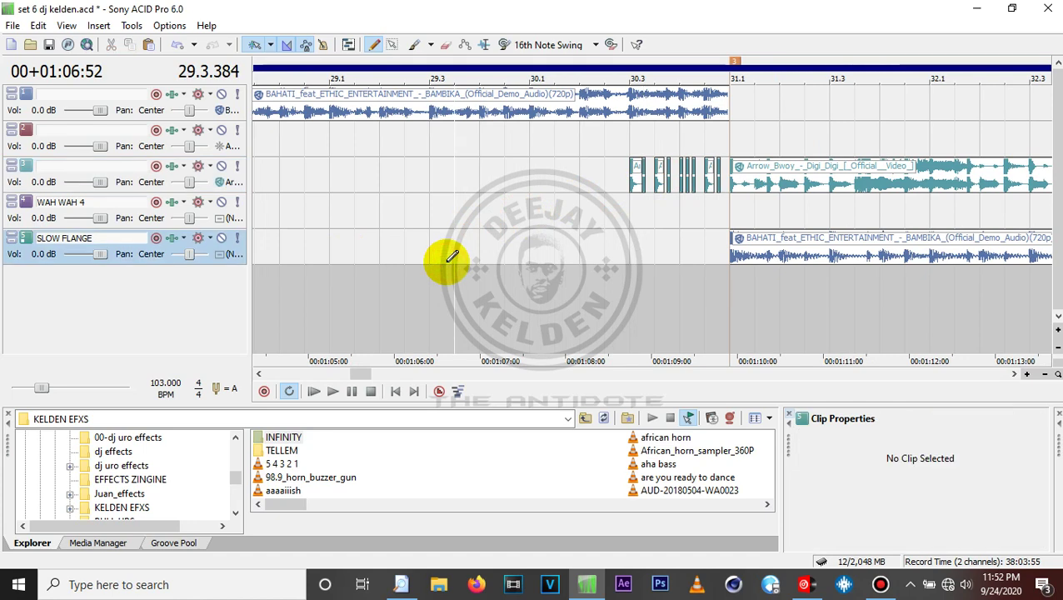
pyautogui.click(415, 272)
pyautogui.press('space')
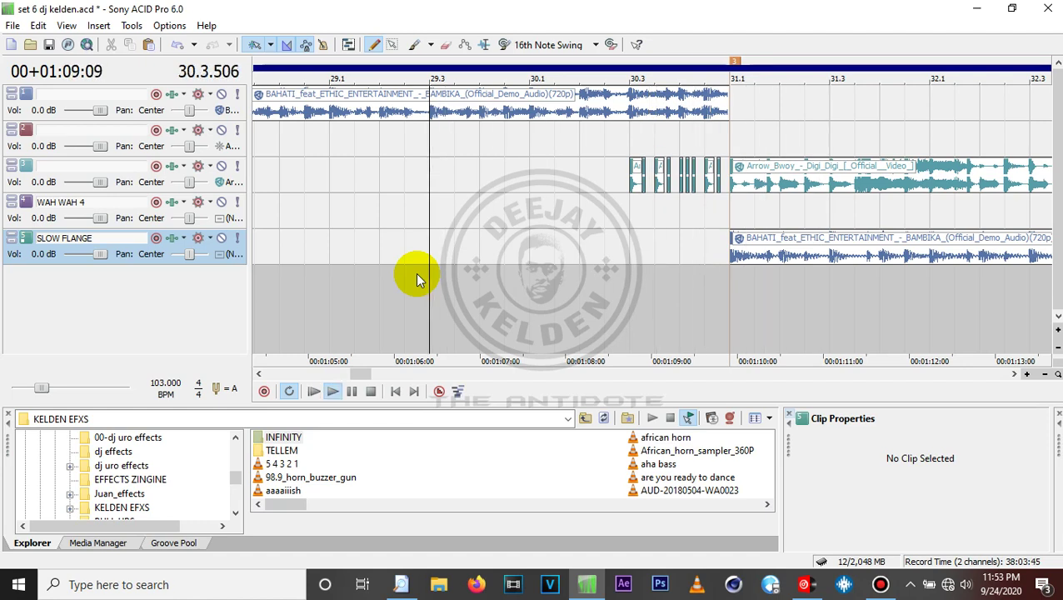
pyautogui.press('space')
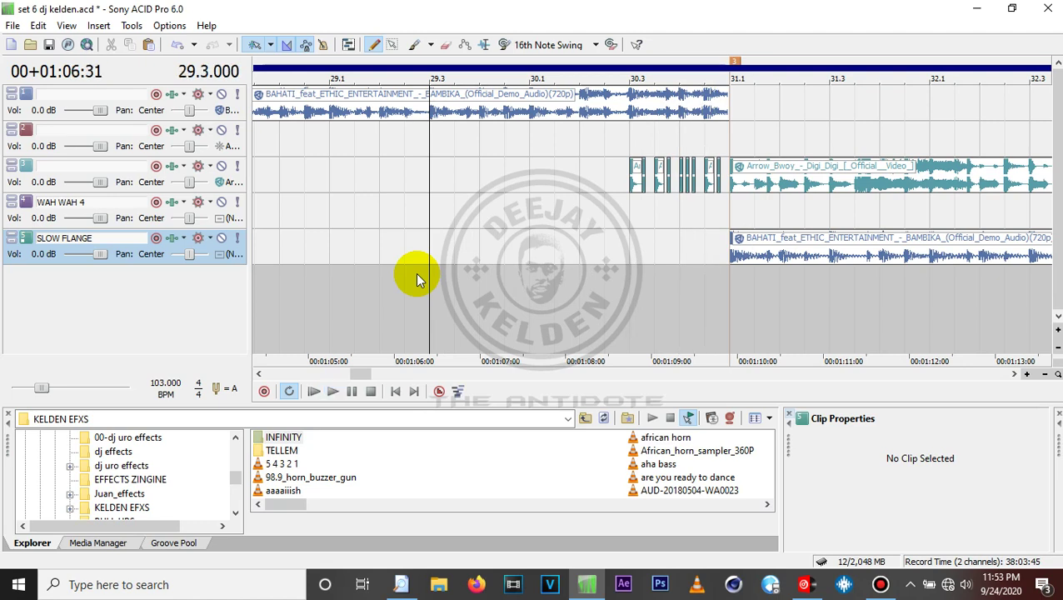
# Delete the two slices at 30.3.000 and 30.3.192 from track 3, and play the mix from 29.3.384 through the Digi Digi drop.
pyautogui.click(633, 187)
pyautogui.click(636, 186)
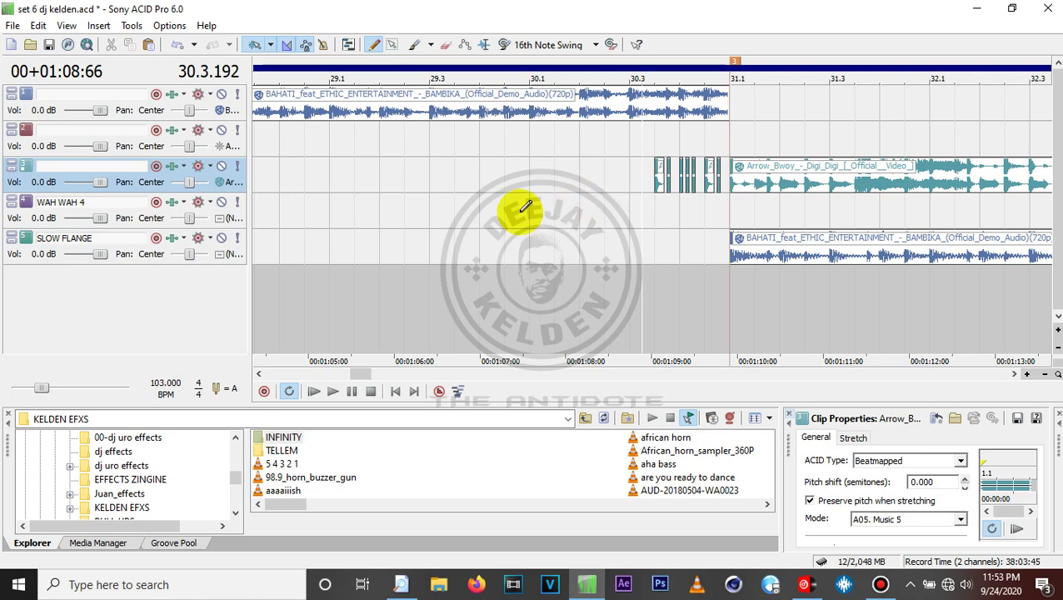
pyautogui.click(446, 247)
pyautogui.press('space')
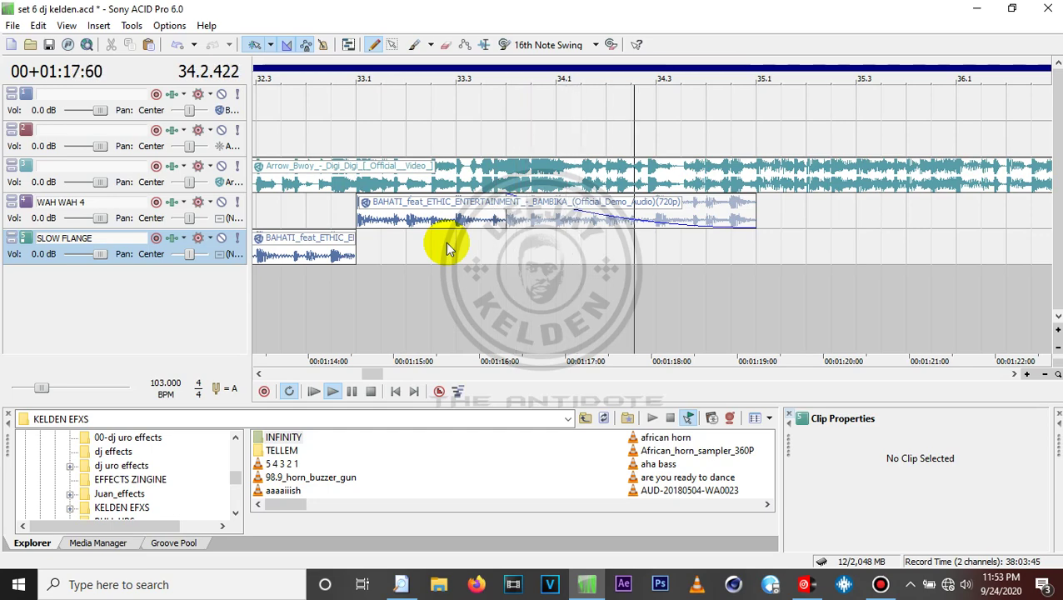
pyautogui.press('space')
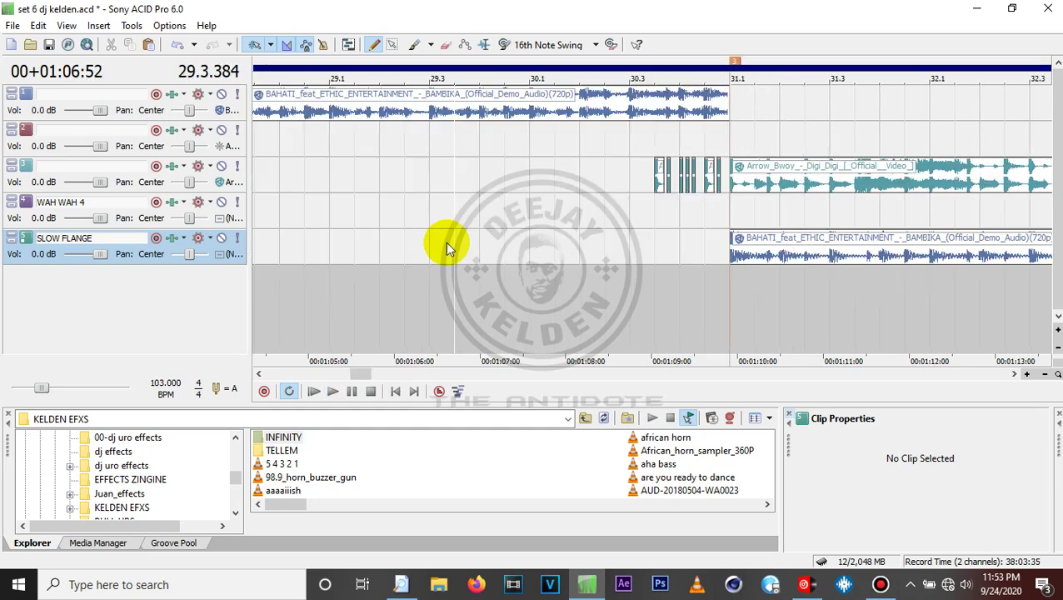
# Play the transition from 30.1 to hear the remaining stutter slices lead into the Digi Digi drop.
pyautogui.scroll(-2, 445, 242)
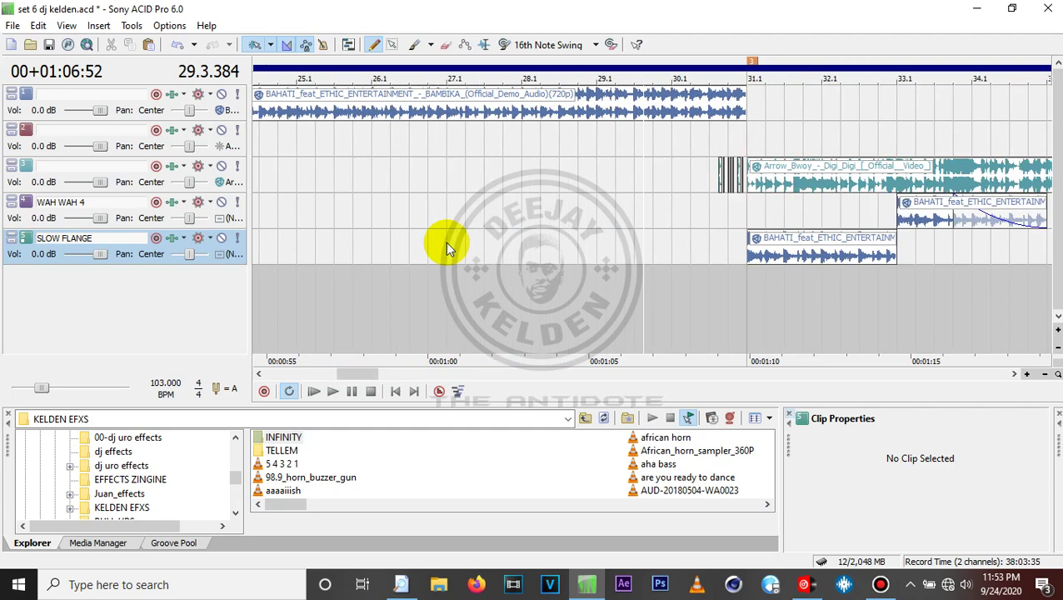
pyautogui.scroll(2, 444, 242)
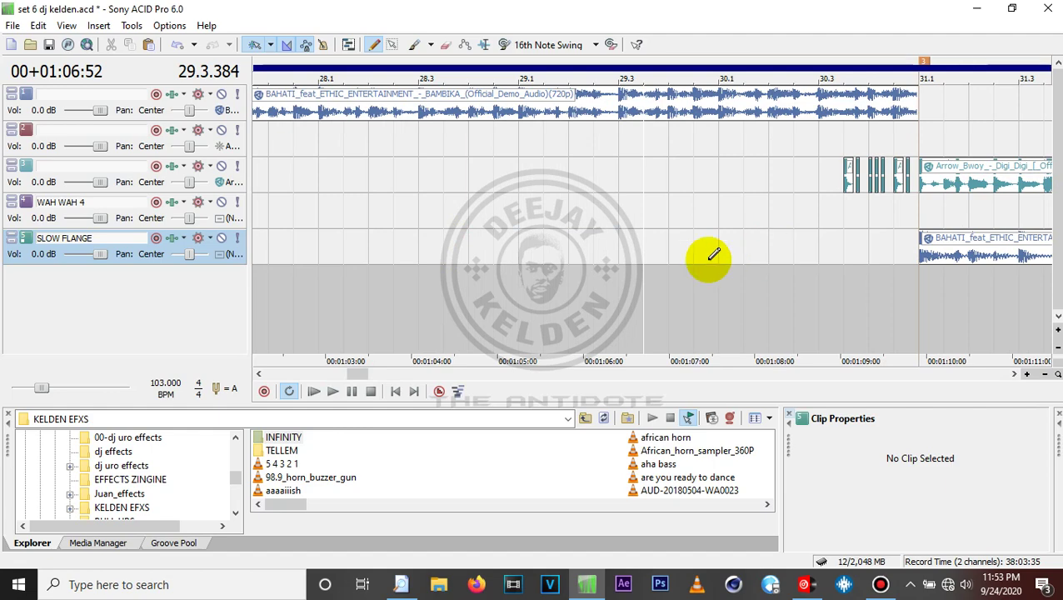
pyautogui.scroll(-1, 707, 263)
pyautogui.scroll(-2, 707, 263)
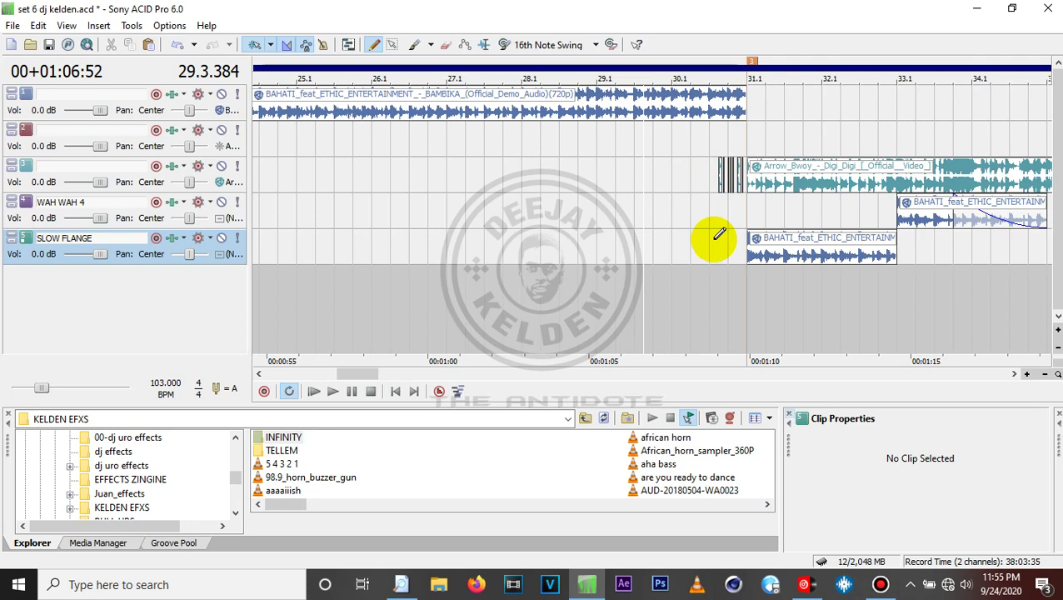
pyautogui.click(672, 250)
pyautogui.press('space')
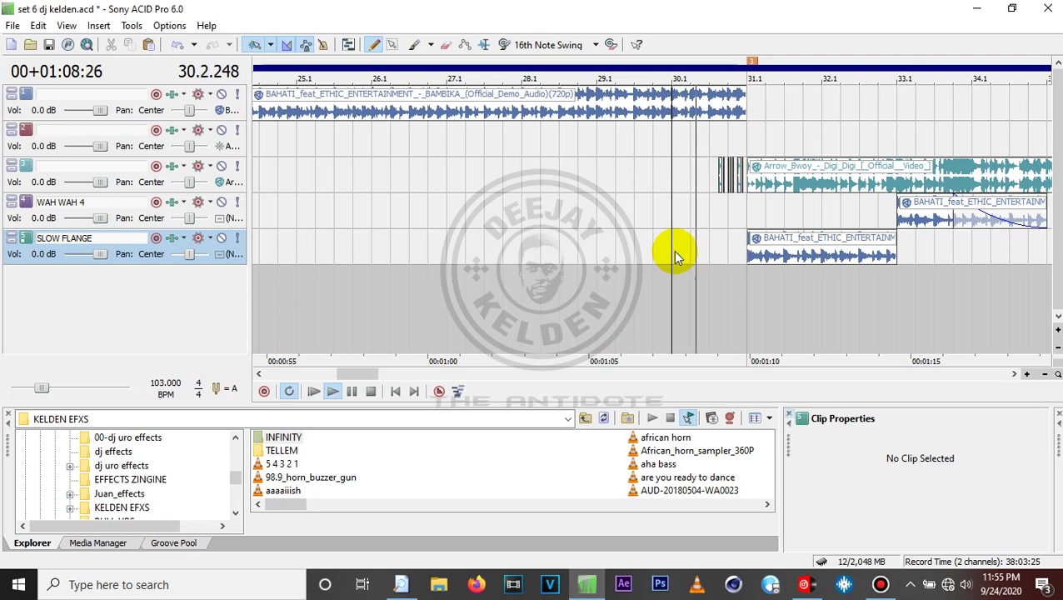